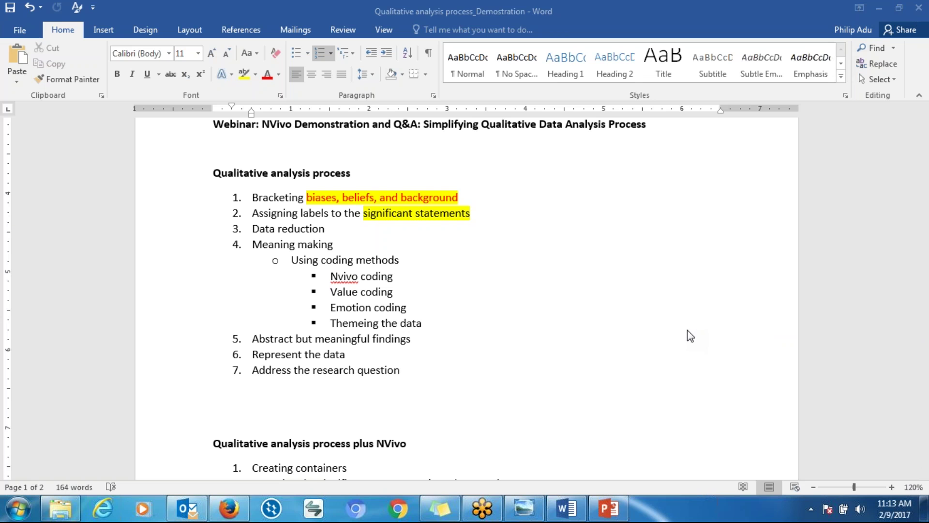
Minimize the Word document and browser windows, then open the Selected publications folder in File Explorer.
left_click(537, 371)
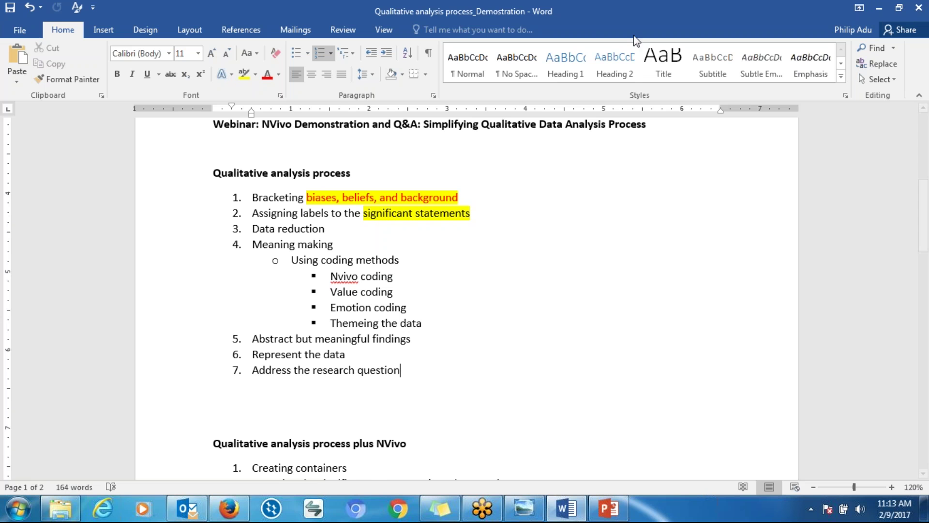
left_click(879, 9)
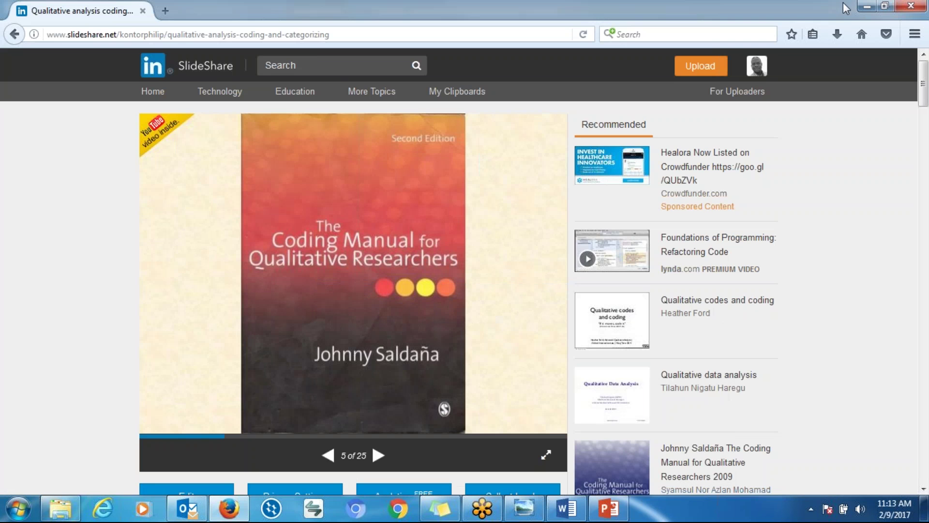
left_click(879, 6)
left_click(880, 7)
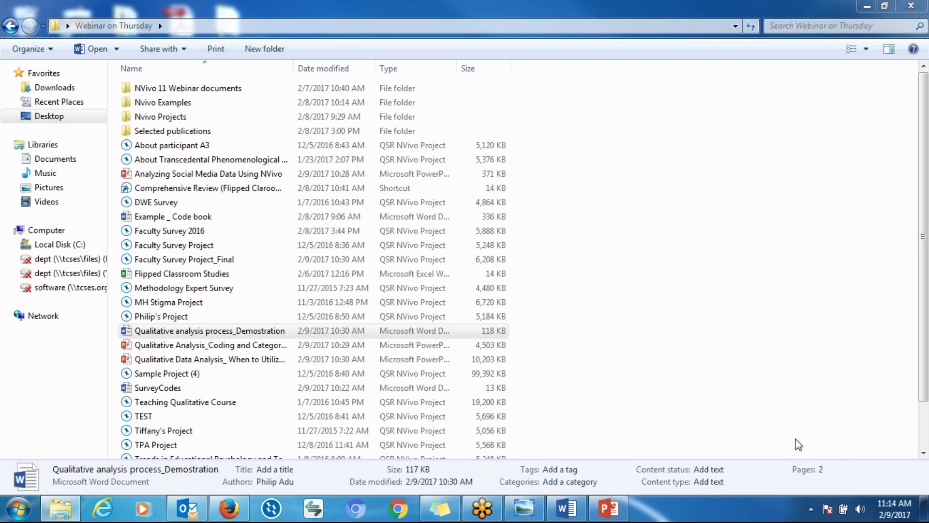
left_click(454, 338)
double_click(318, 132)
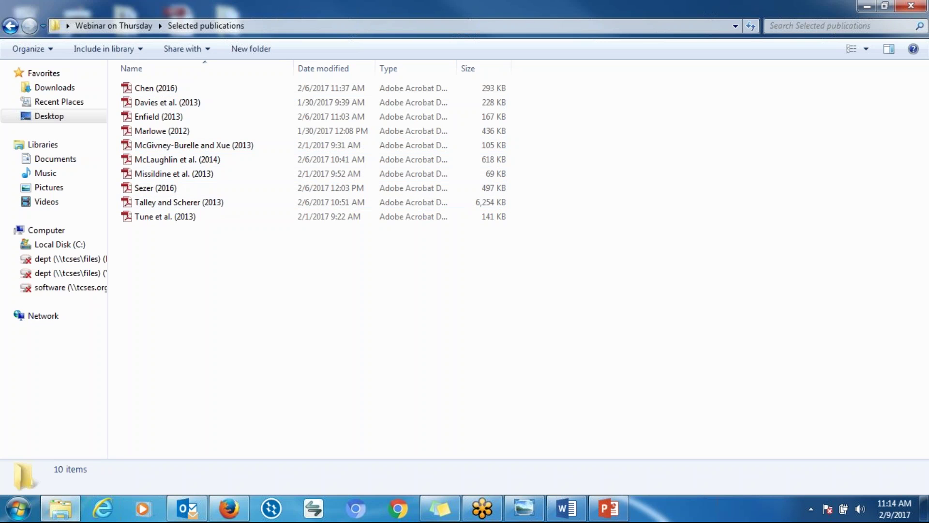
Switch to NVivo and create a blank project titled Test2.
key("super")
left_click(271, 508)
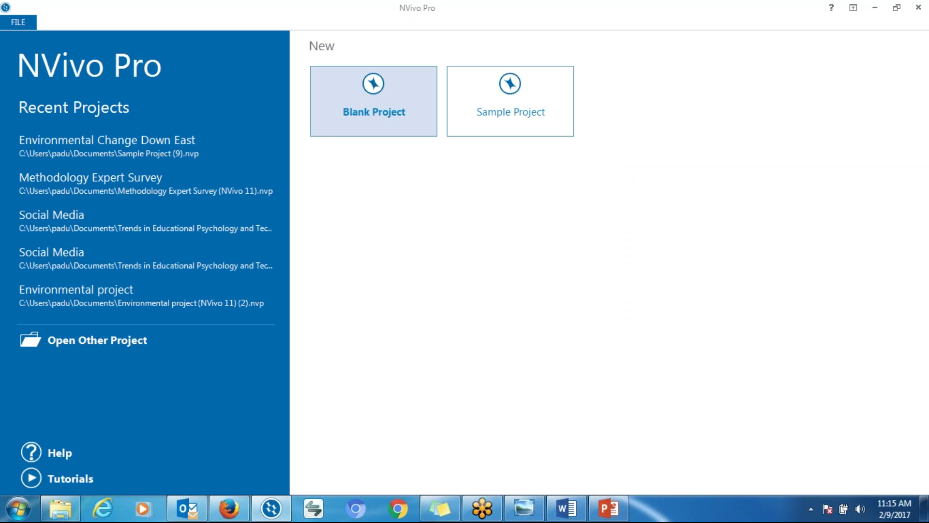
left_click(380, 120)
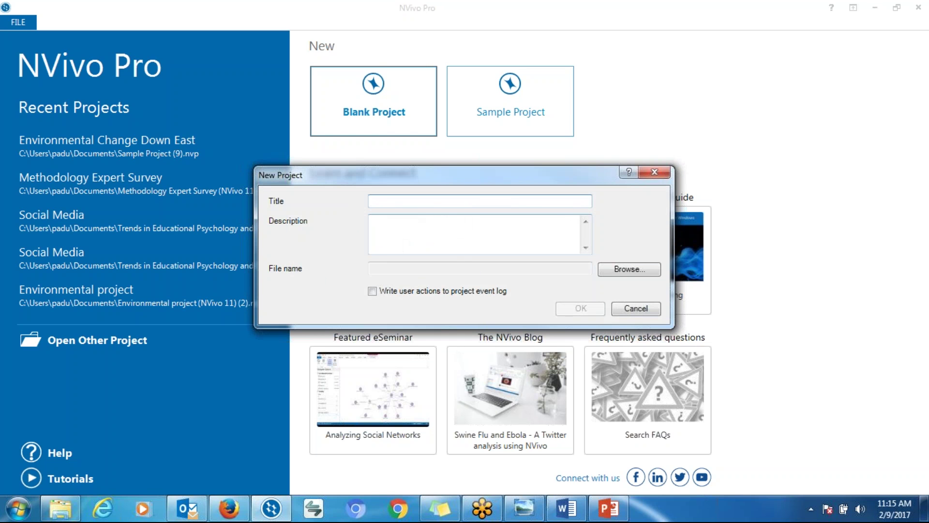
type("Test")
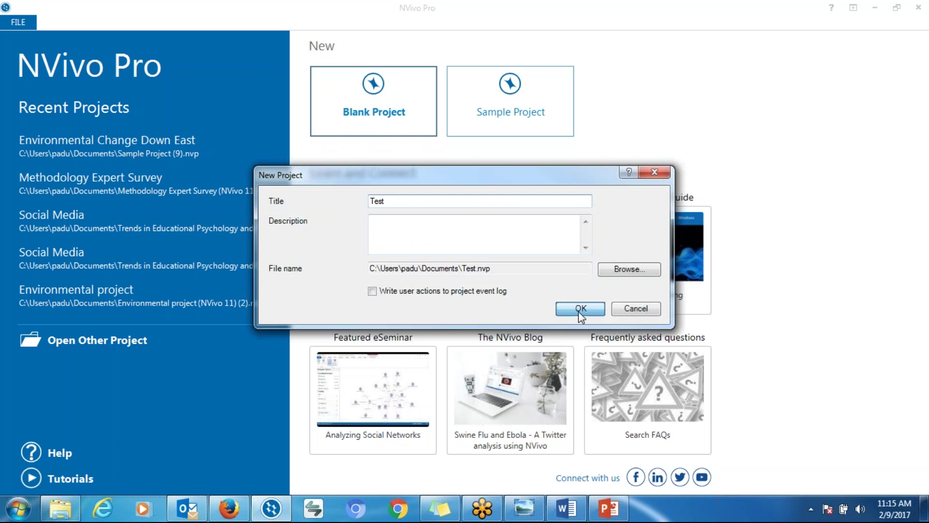
left_click(580, 312)
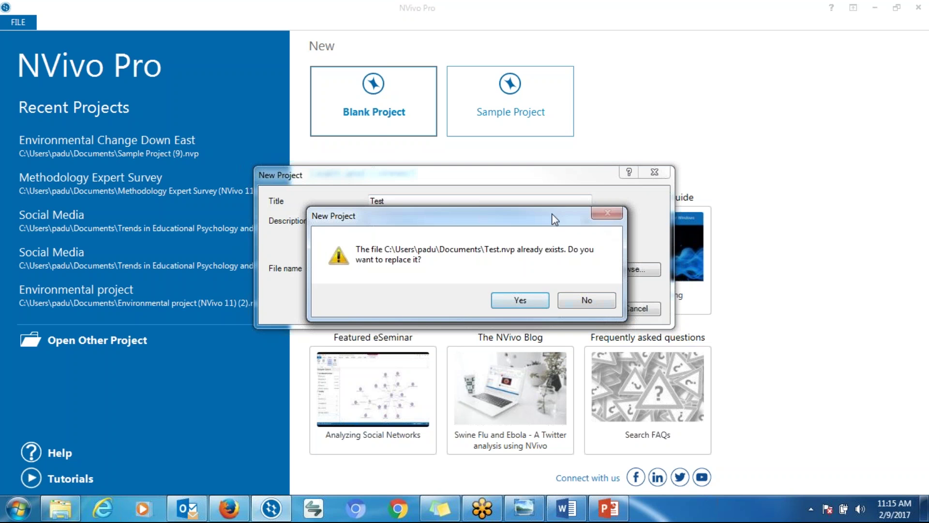
left_click(573, 300)
left_click(452, 201)
type("2")
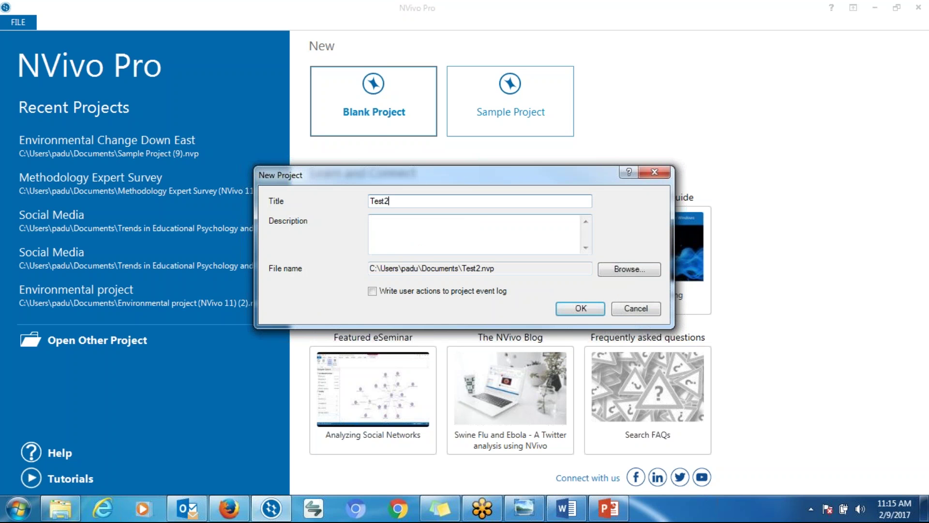
left_click(581, 308)
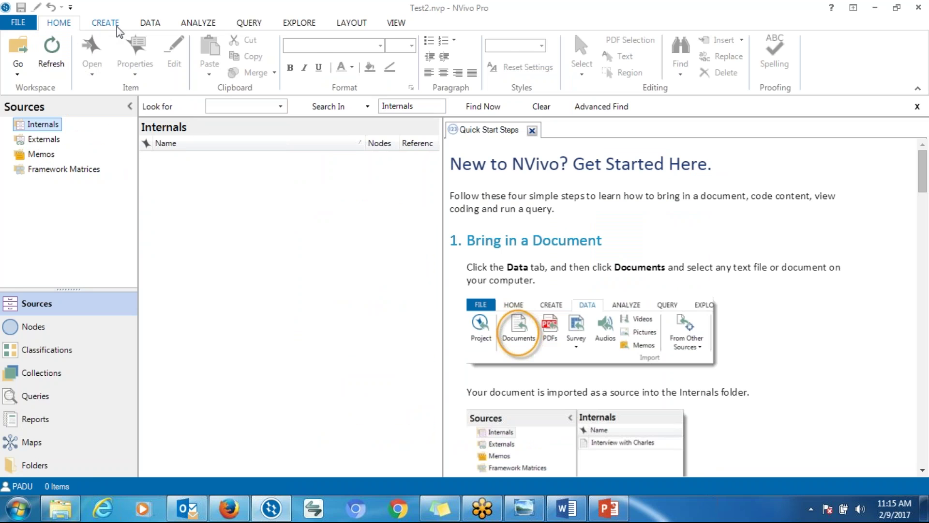
Import the five PDF articles from Sezer (2016) through McLaughlin et al. (2014) as internal sources.
left_click(151, 27)
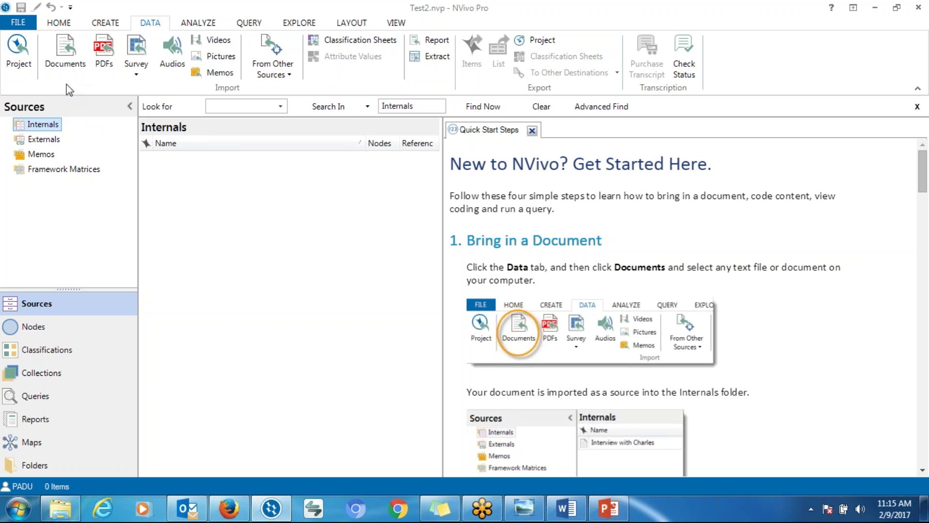
left_click(114, 70)
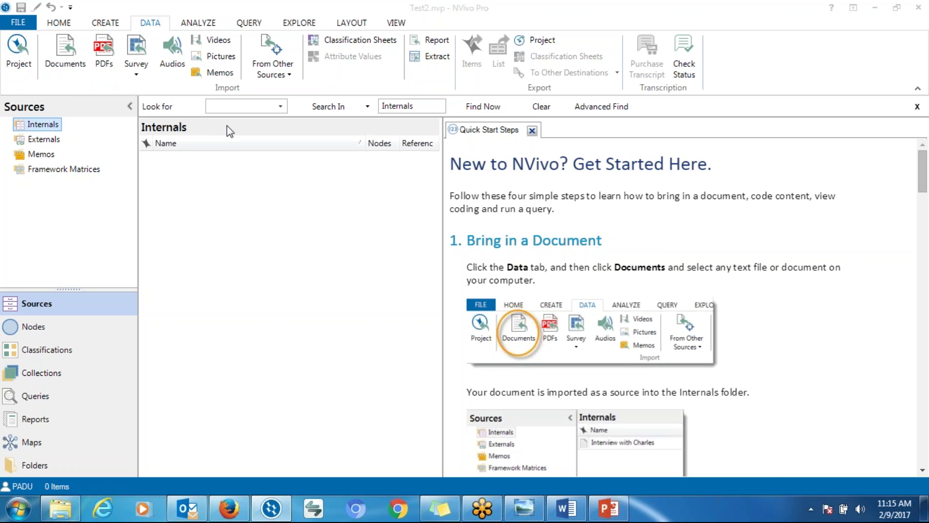
left_click_drag(368, 156, 206, 106)
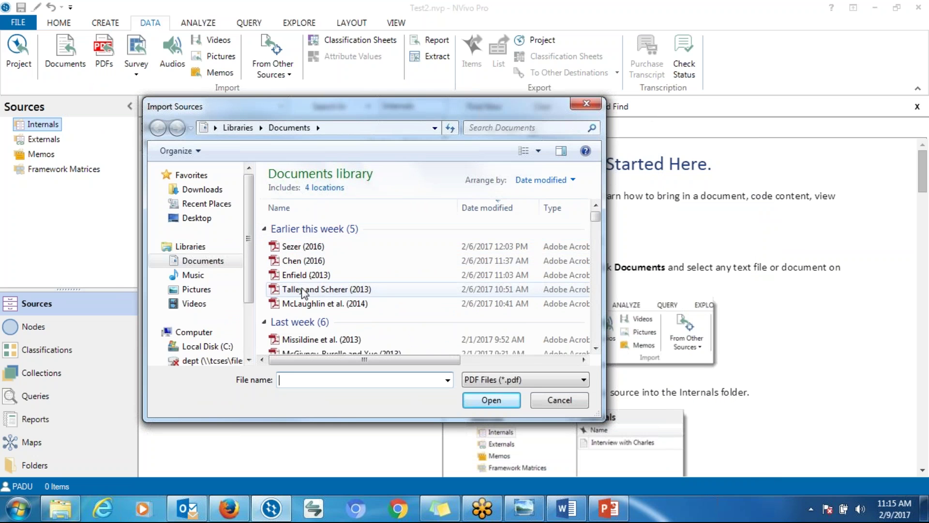
left_click(302, 246)
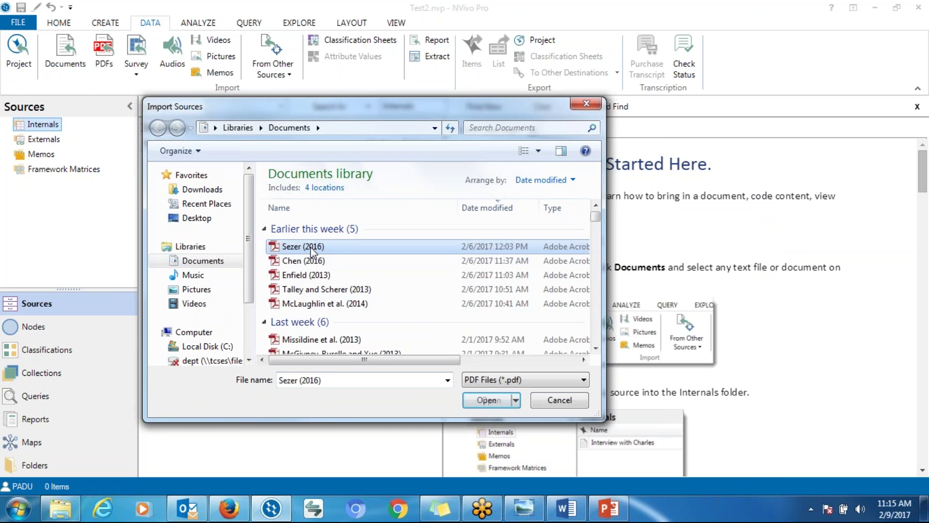
left_click(302, 308, "shift")
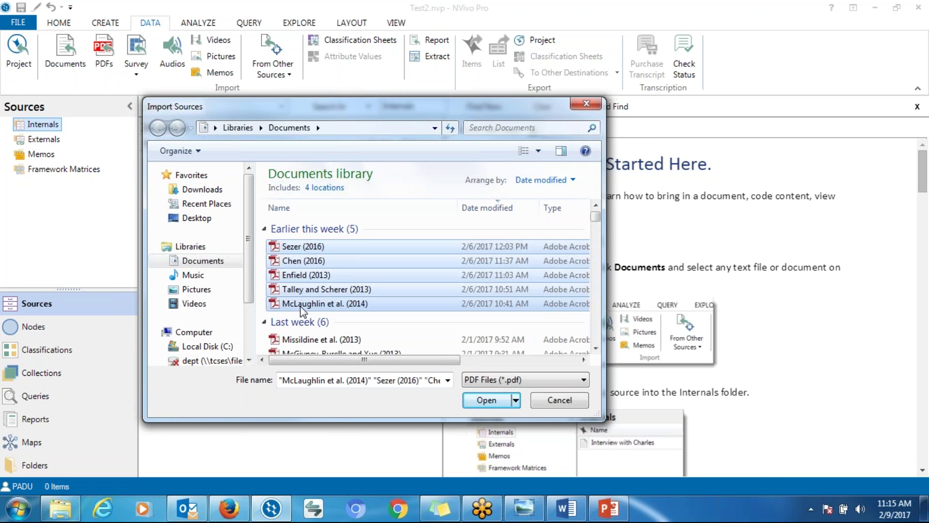
left_click(488, 400)
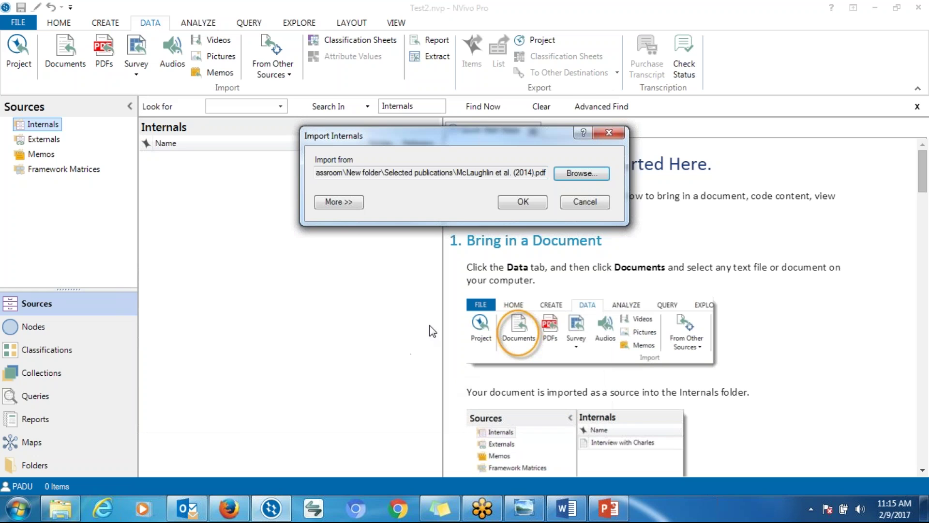
left_click(503, 201)
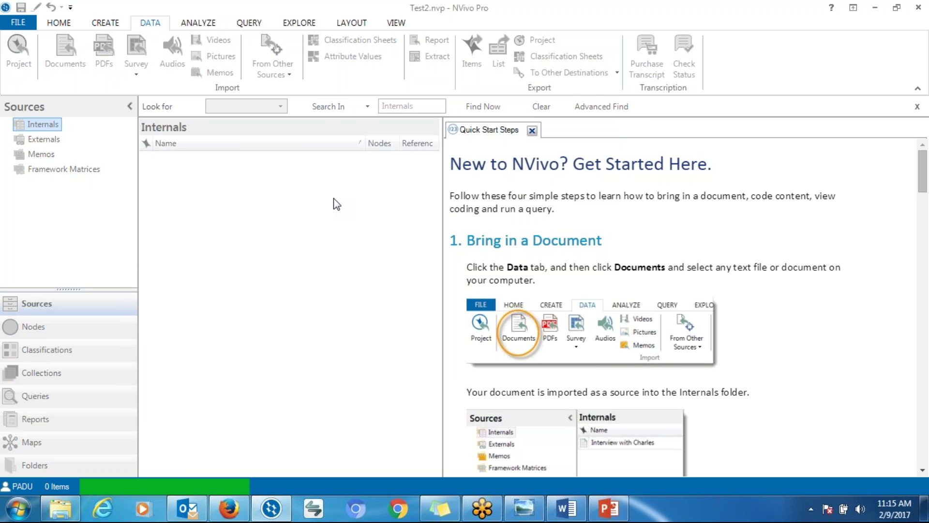
Open the imported Chen (2016) article from the Internals sources.
left_click(226, 158)
left_click(48, 127)
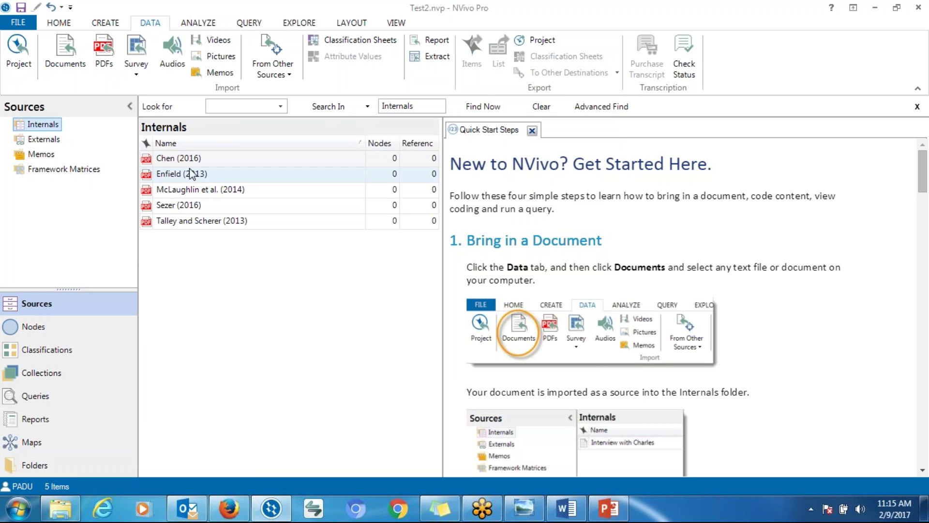
left_click(187, 221)
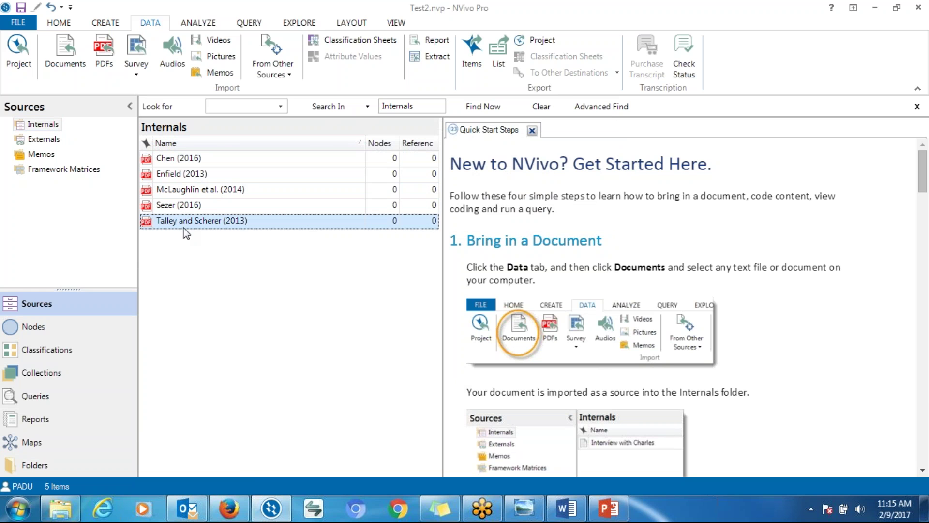
double_click(190, 158)
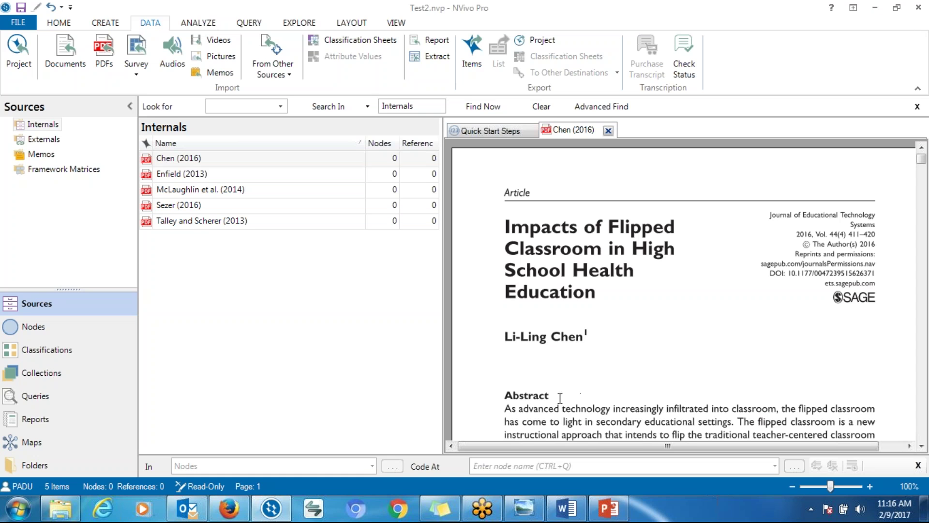
Switch to File Explorer and look through the Webinar on Thursday folder and its Nvivo Examples subfolder.
double_click(600, 11)
left_click(673, 64)
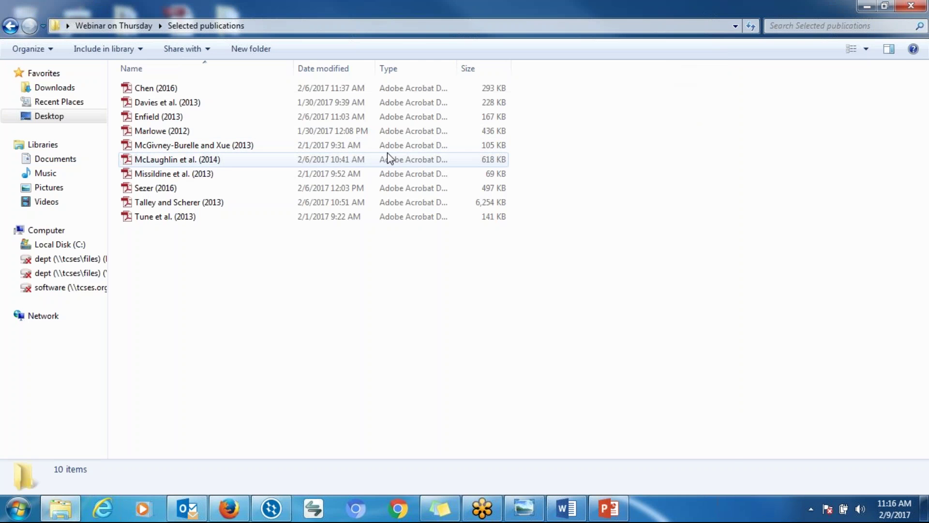
left_click(14, 28)
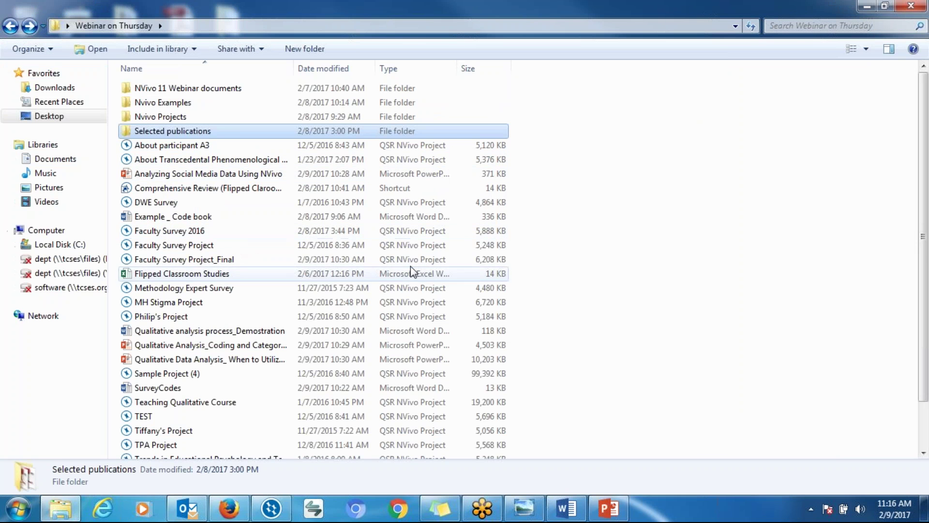
scroll(925, 315, "down", 2)
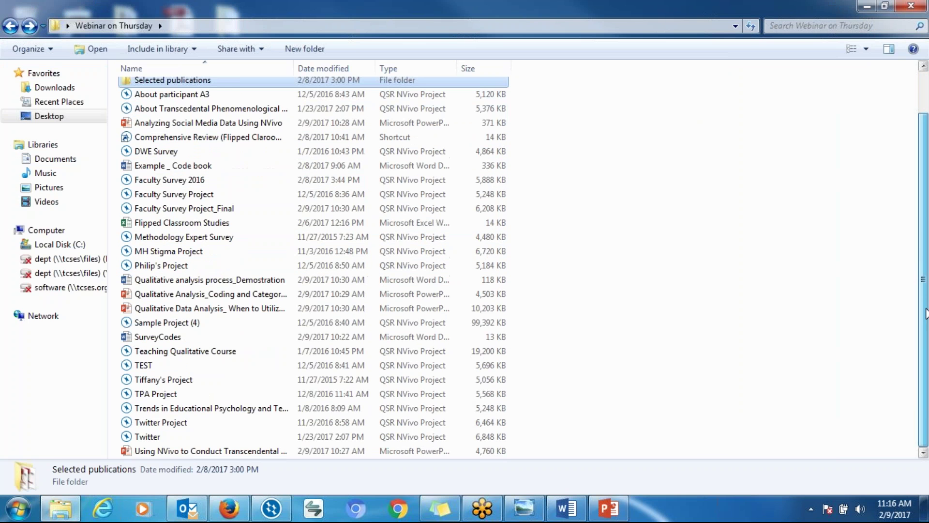
scroll(926, 313, "up", 2)
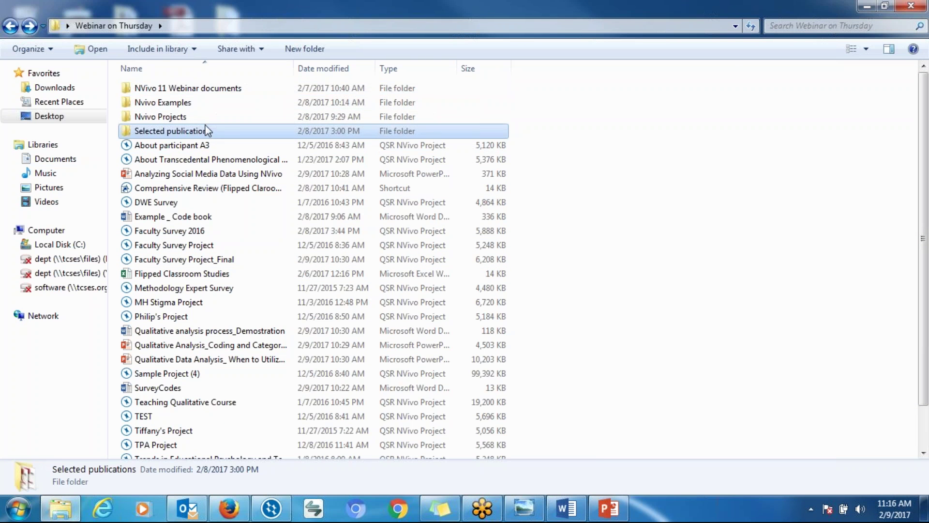
left_click(198, 106)
double_click(198, 107)
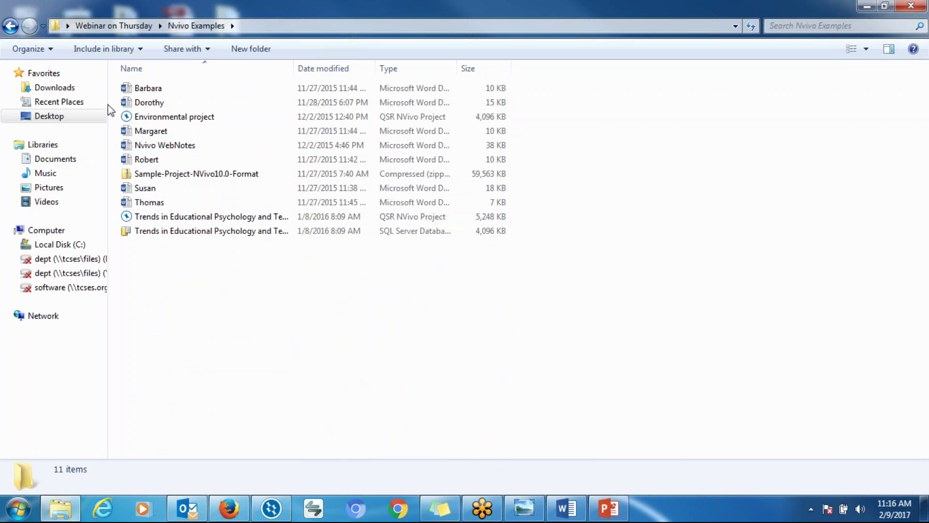
Open the Faculty Survey_Revised workbook from the NVivo 11 Webinar documents folder.
left_click(10, 26)
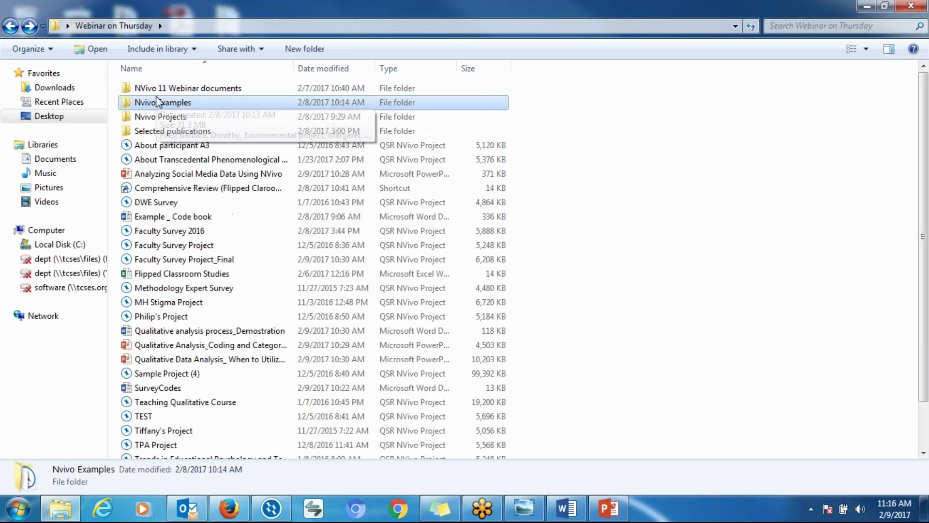
double_click(156, 89)
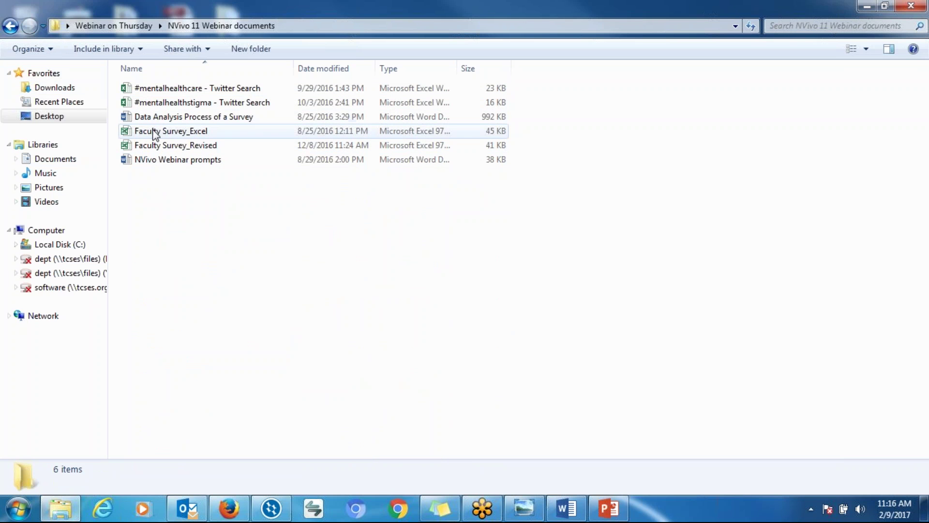
left_click(152, 146)
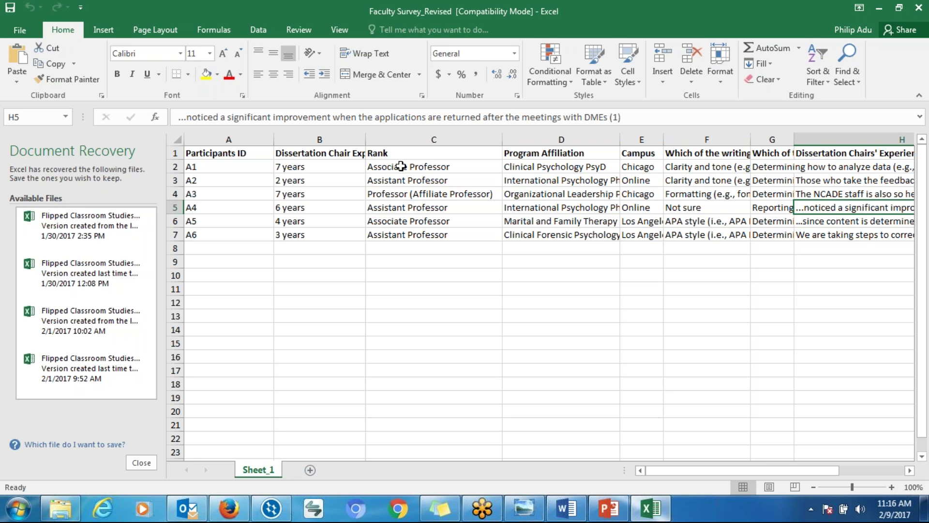
Examine the survey columns and the participants' responses under Dissertation Chairs' Experience.
left_click_drag(682, 470, 756, 455)
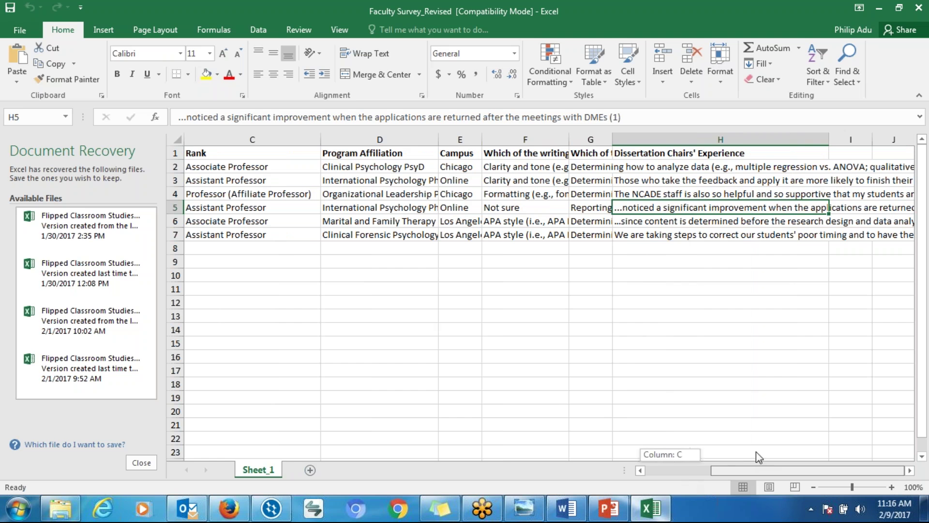
left_click(632, 164)
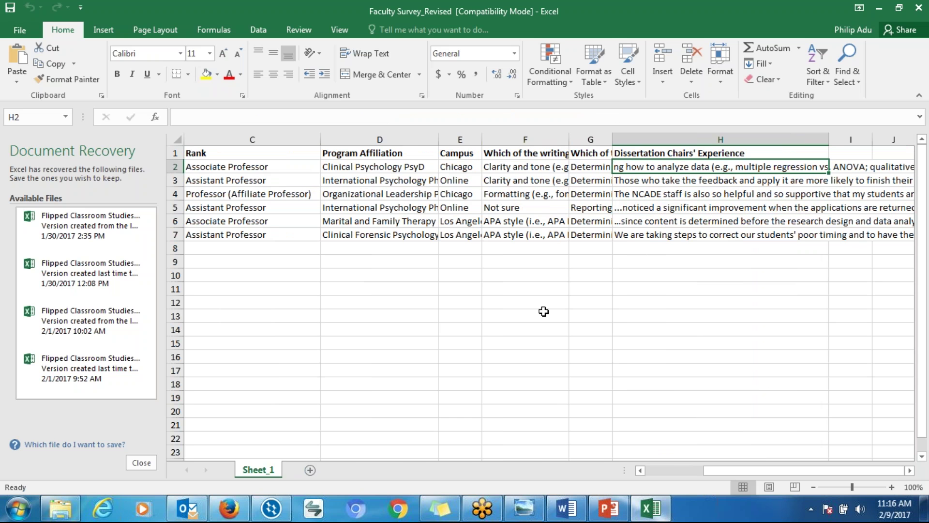
left_click_drag(744, 472, 746, 474)
left_click(762, 153)
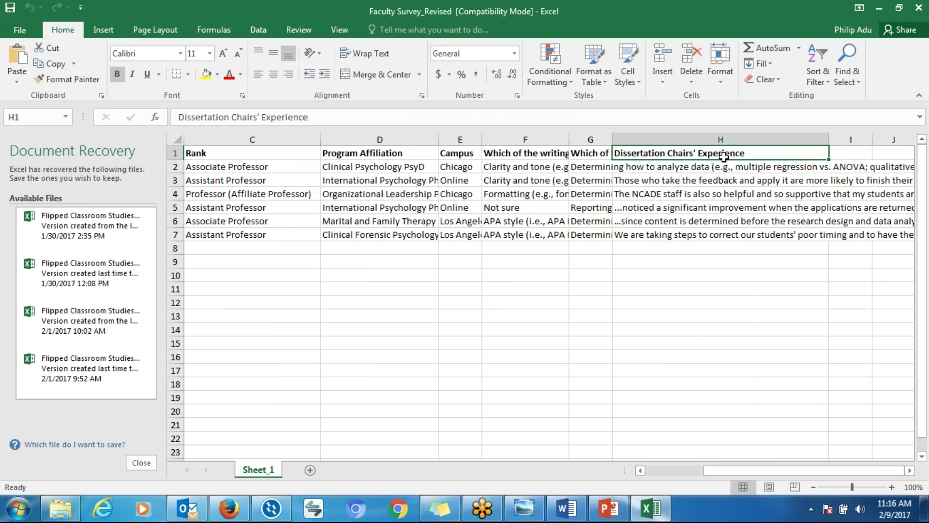
left_click(689, 169)
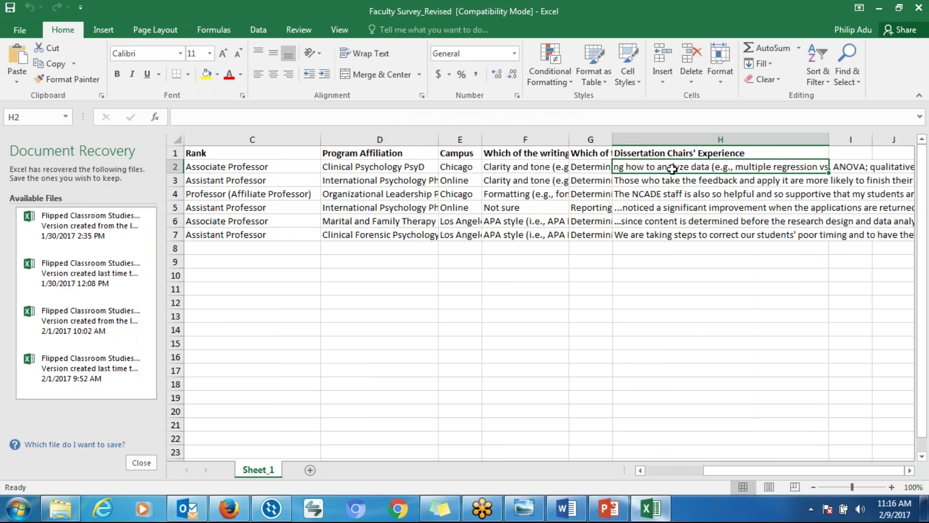
left_click(671, 185)
left_click(655, 166)
left_click(656, 185)
left_click(683, 207)
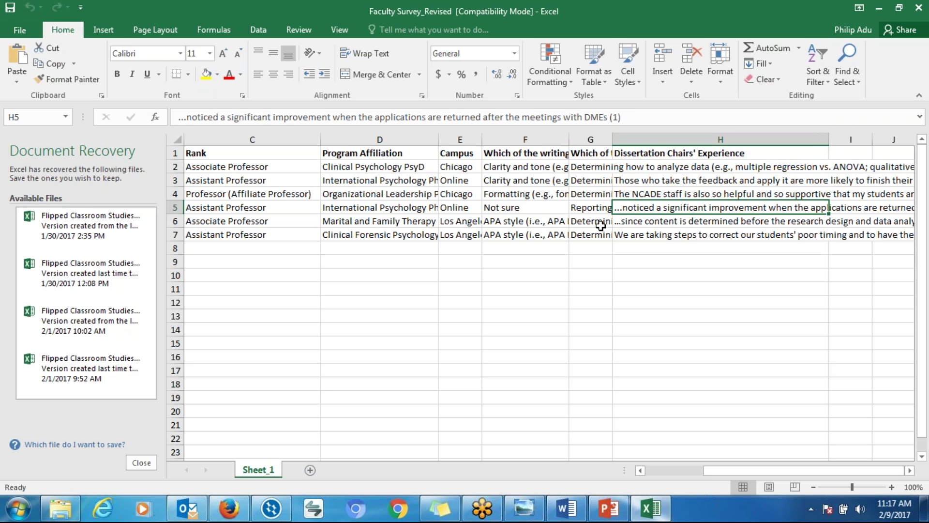
Close the Faculty Survey_Revised workbook, choosing to view the recovered files later.
left_click_drag(657, 13, 576, 115)
left_click(792, 101)
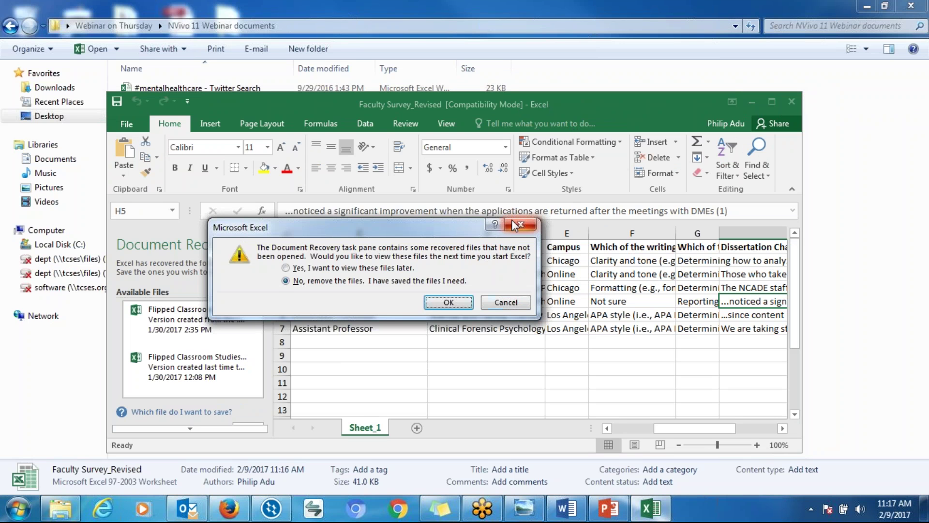
left_click(360, 265)
left_click(452, 305)
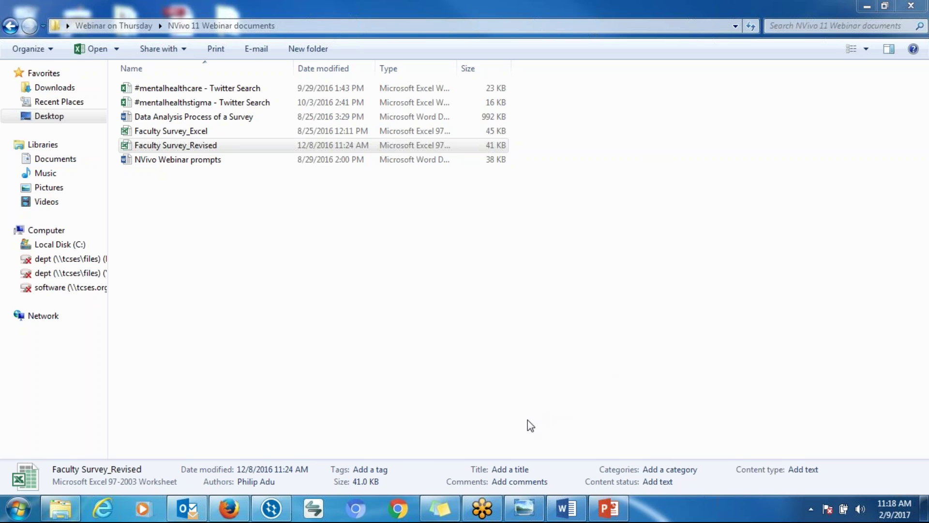
Switch to NVivo and maximize the Test2 project window.
left_click(284, 515)
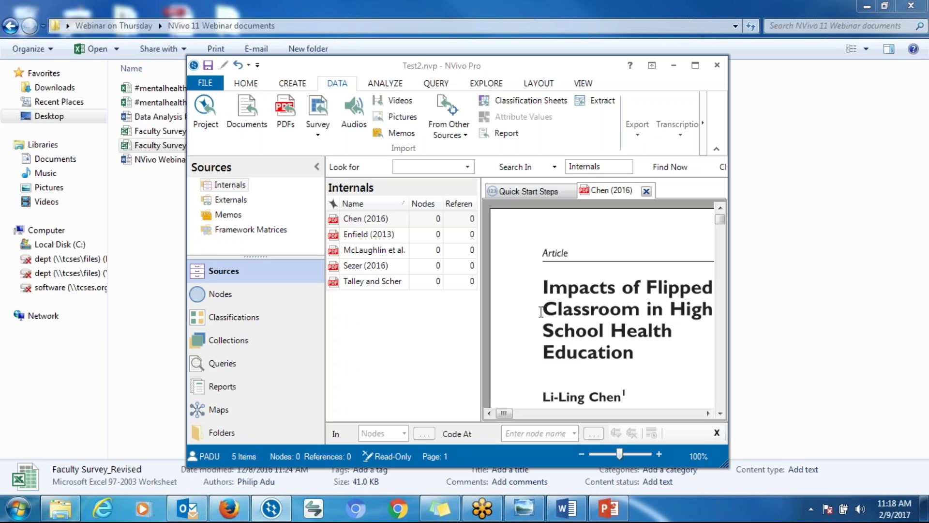
left_click(695, 65)
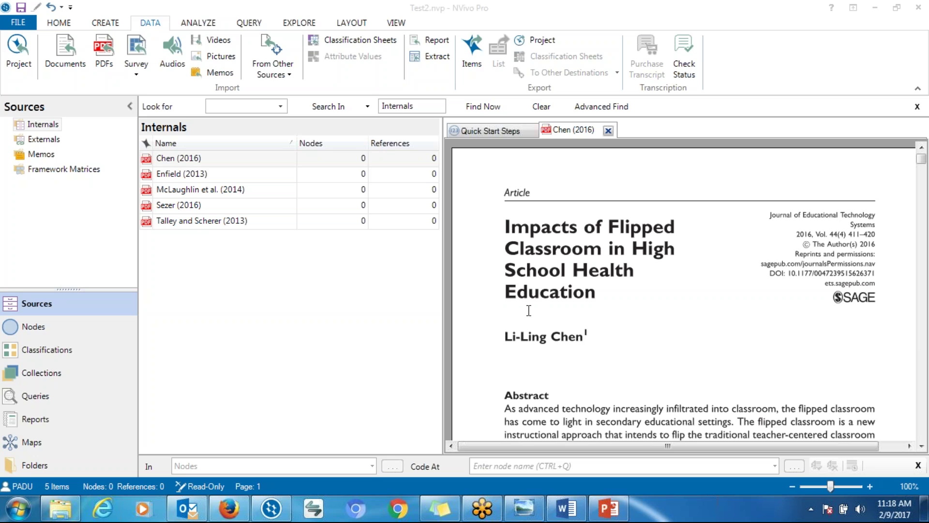
Switch to Firefox and search the web for odesk.com in a new tab.
left_click(578, 512)
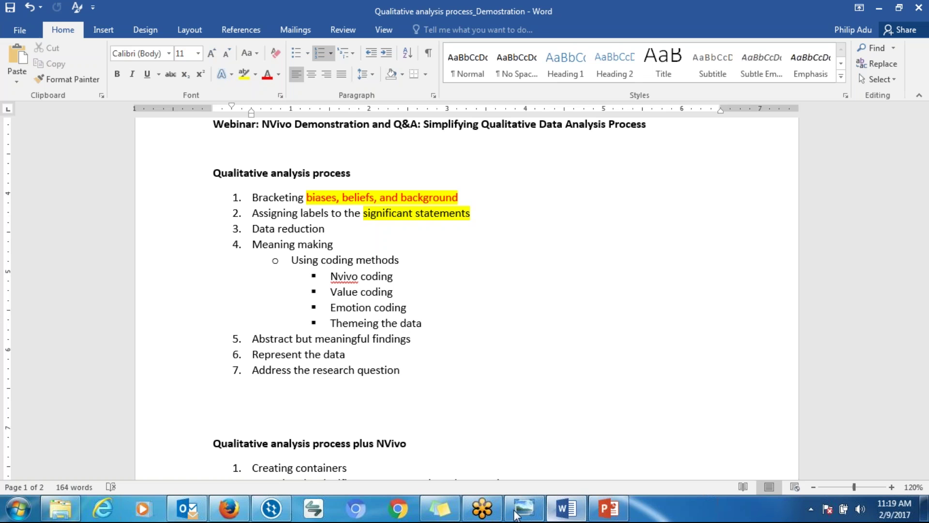
left_click(229, 509)
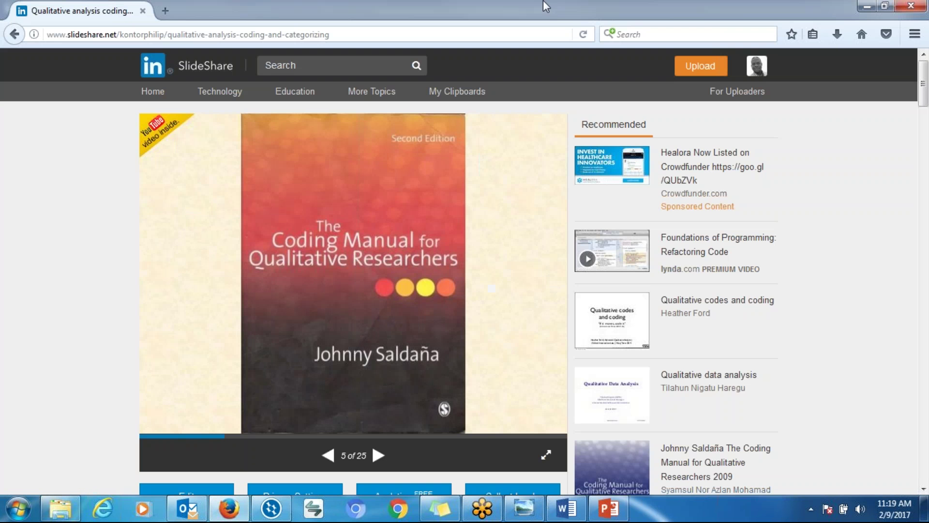
left_click(165, 10)
left_click(632, 28)
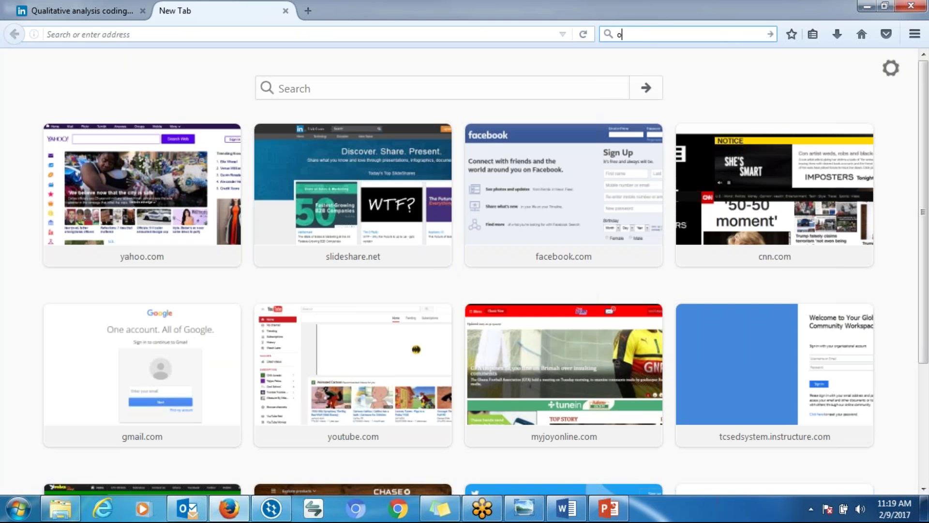
type("ode")
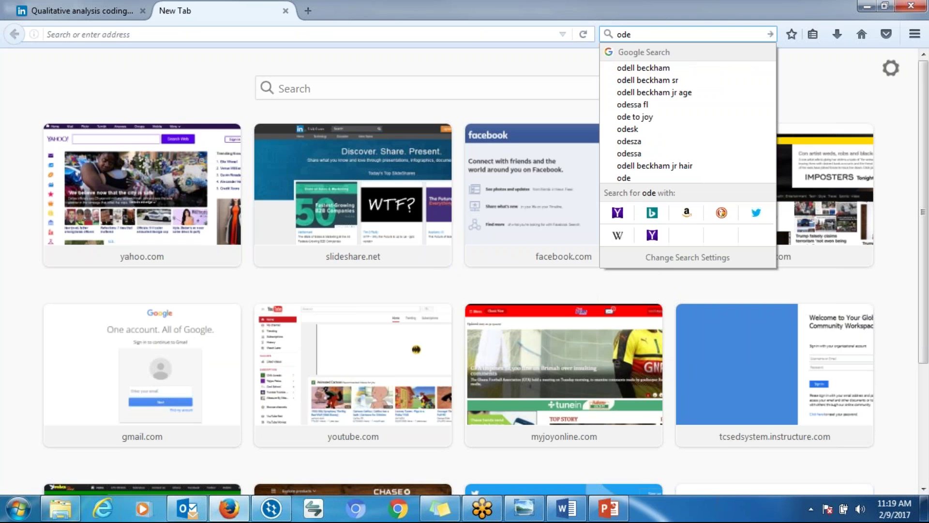
type("sk")
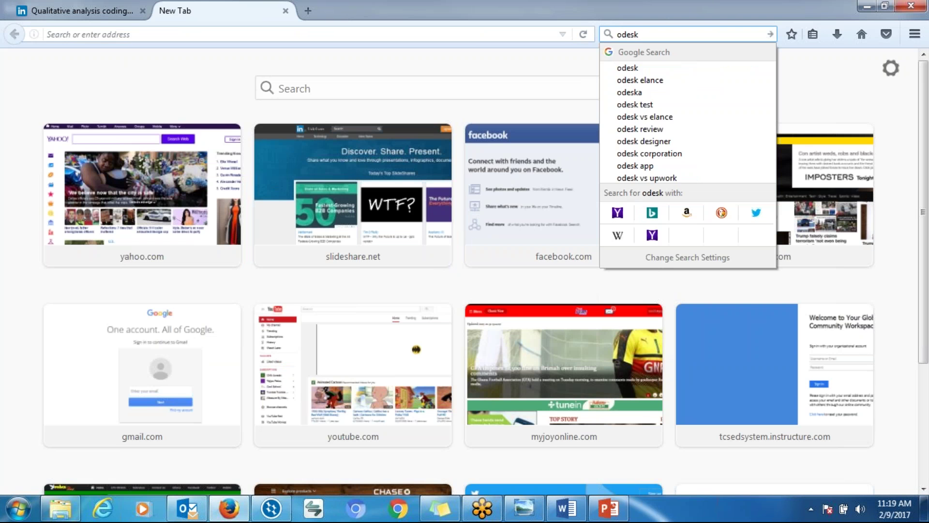
type(".com")
key("Return")
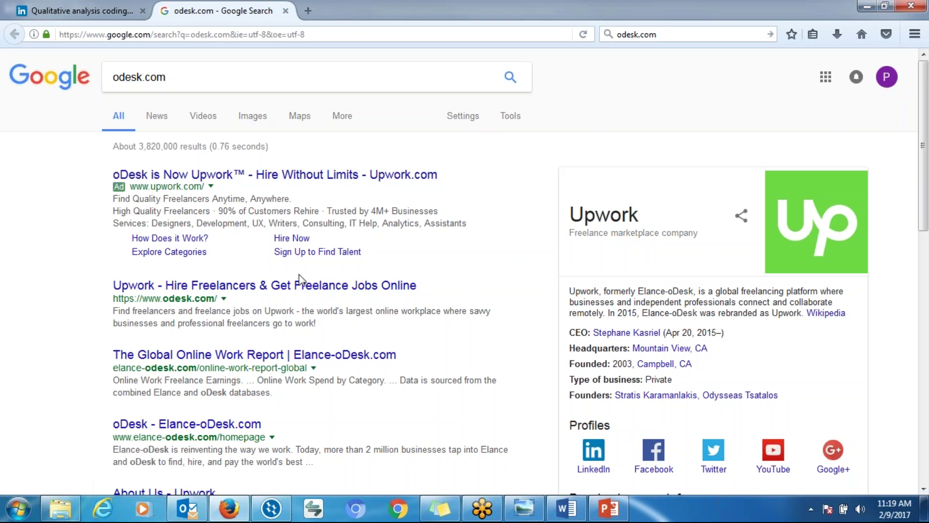
Open the Elance-oDesk homepage from the search results and copy its web address.
left_click(228, 426)
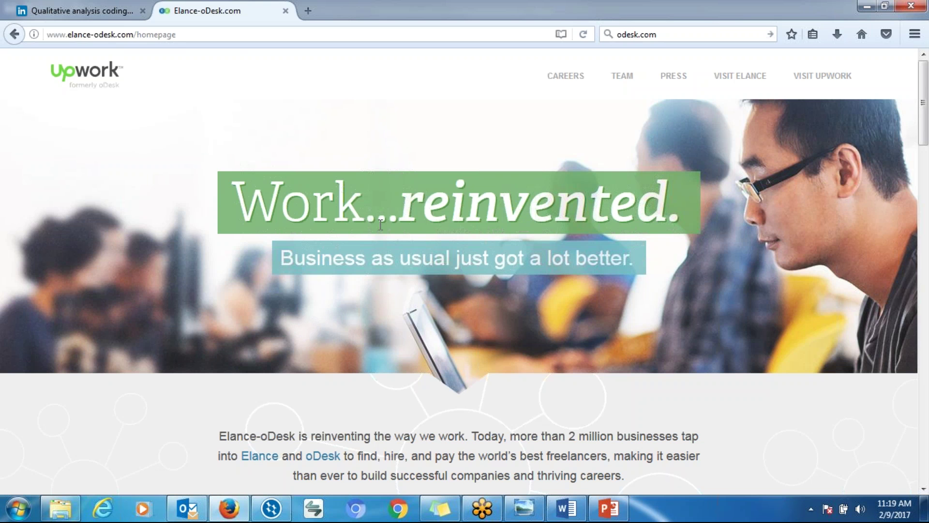
left_click(151, 34)
right_click(151, 35)
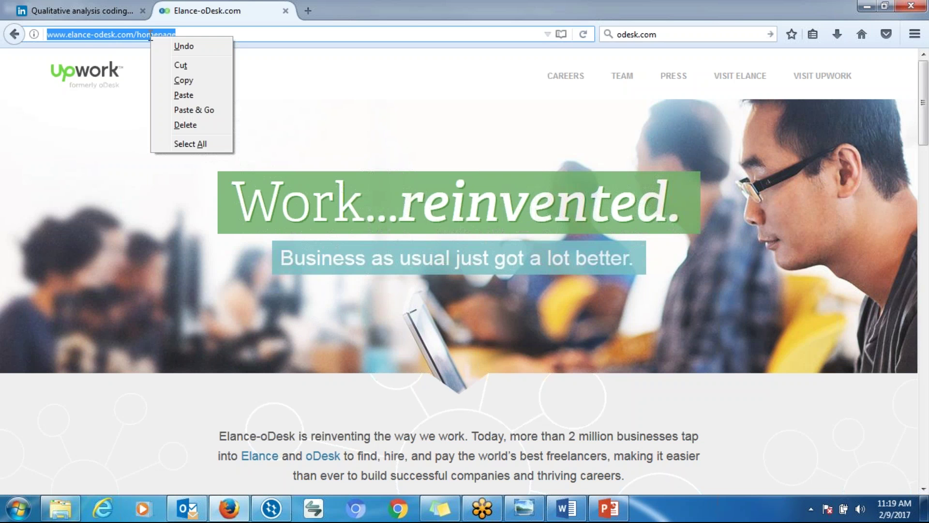
left_click(183, 80)
left_click(755, 370)
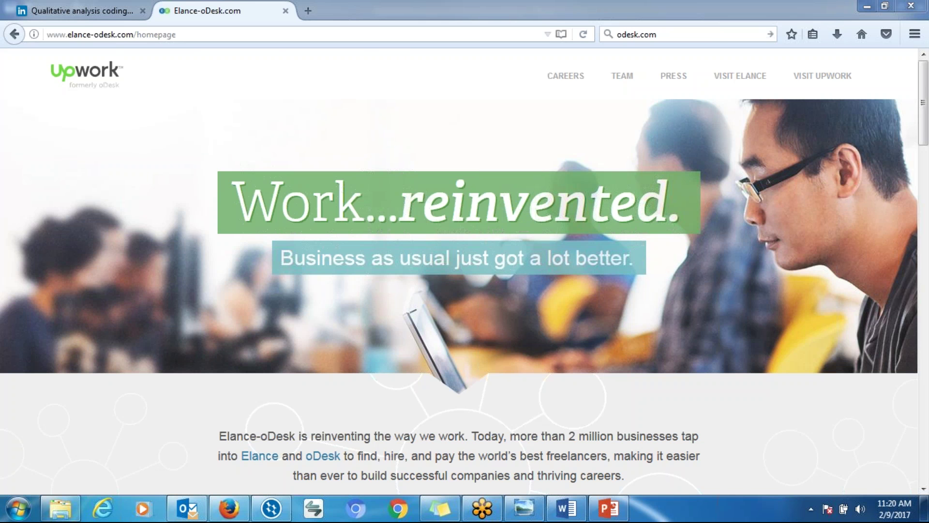
Return to Word and examine the outline of the qualitative analysis process, its NVivo counterpart and the start of the Using NVivo section.
double_click(455, 18)
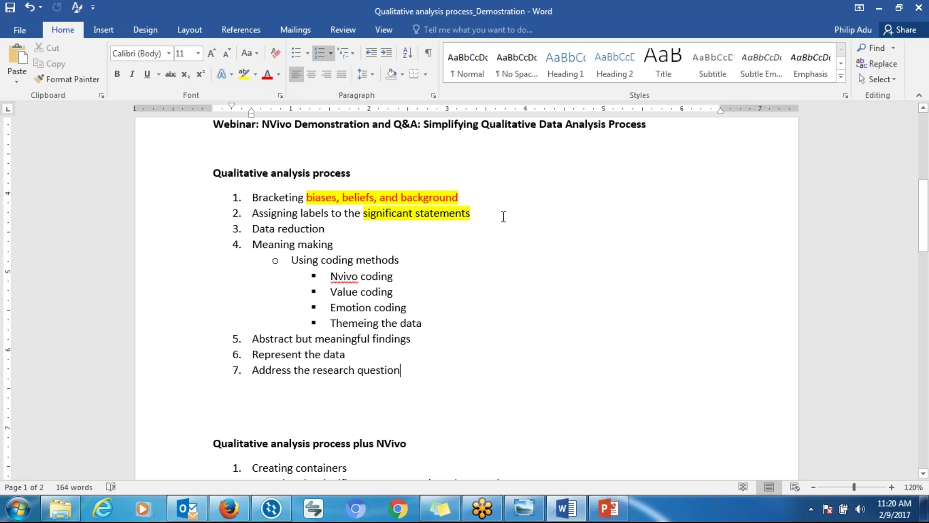
key("Down")
key("Down")
key("Down")
key("Down")
key("Down")
key("Down")
key("Down")
key("Down")
key("Down")
key("Down")
key("Down")
key("Down")
key("Down")
key("Down")
key("Down")
key("Down")
key("Down")
key("Down")
key("Down")
key("Down")
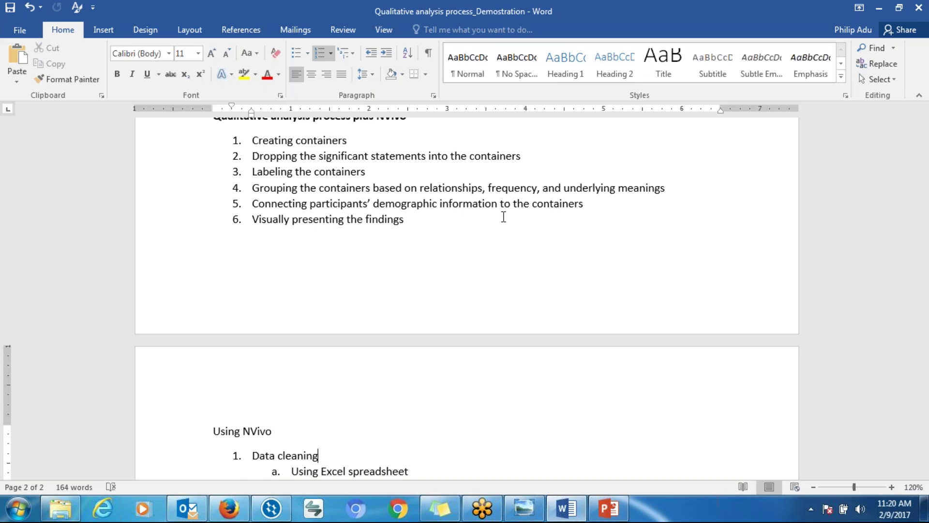
scroll(504, 217, "up", 2)
key("Up")
key("Up")
key("Up")
key("Up")
key("Up")
key("Up")
key("Up")
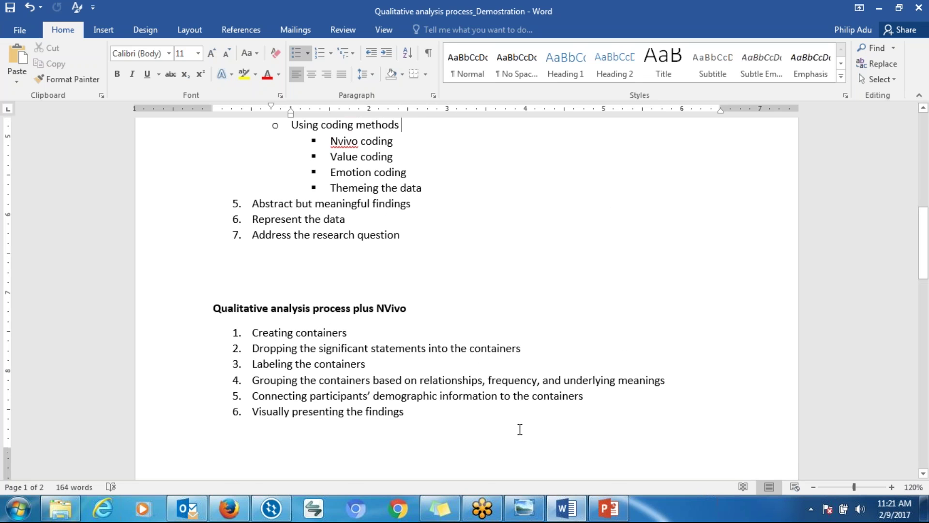
Switch to File Explorer, go back to the Webinar on Thursday folder, and minimize its window after looking through the files.
left_click(61, 508)
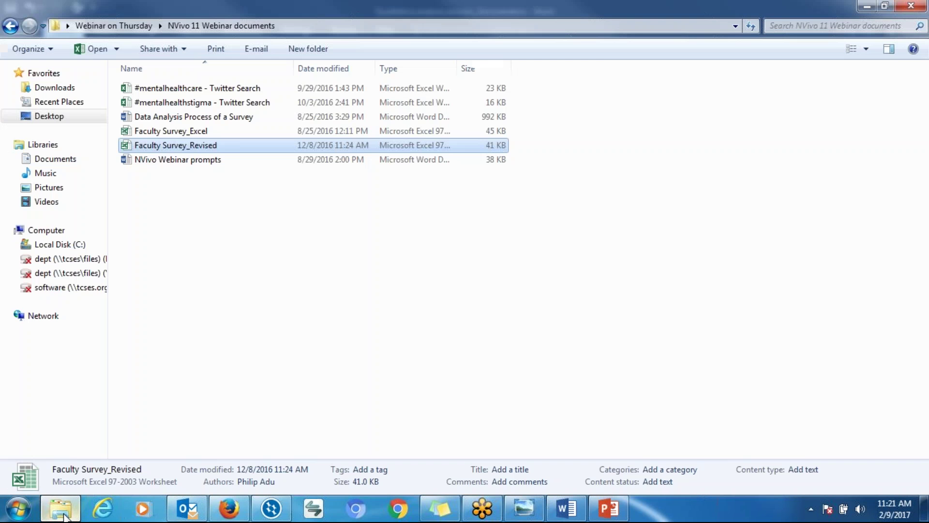
left_click(10, 25)
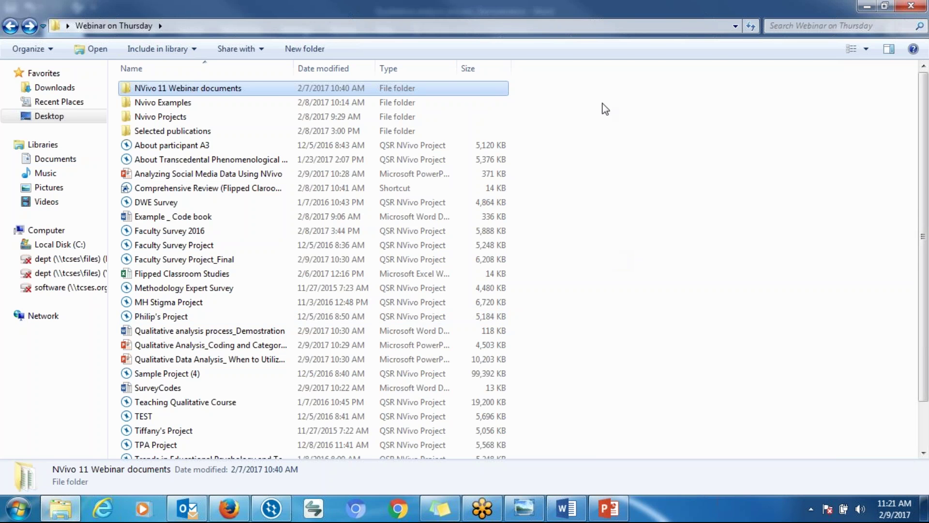
left_click_drag(606, 20, 542, 255)
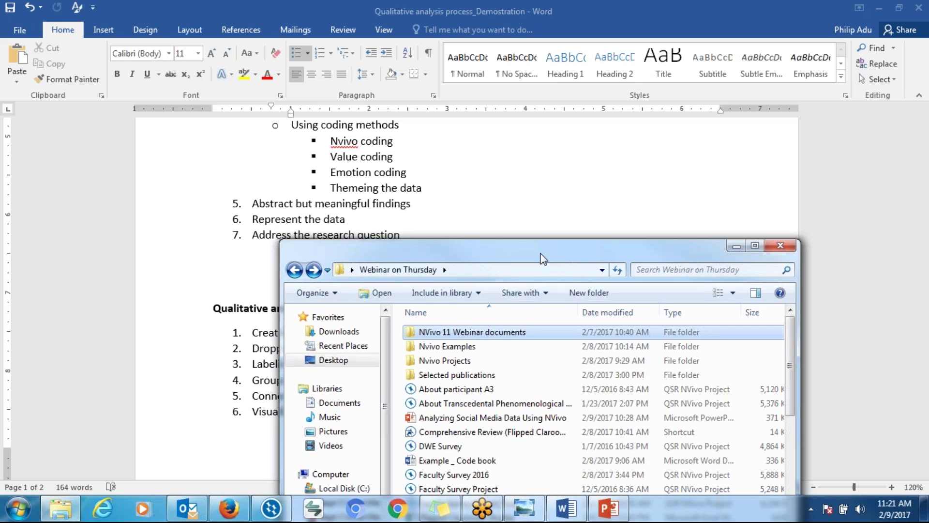
left_click(741, 249)
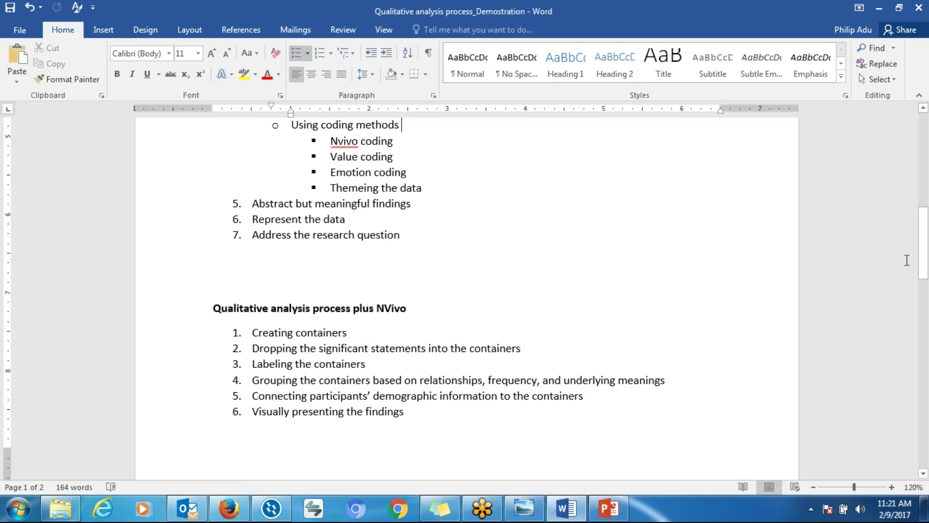
Review the Qualitative analysis process list in the Word outline, from bracketing to addressing the research question.
left_click_drag(925, 263, 921, 235)
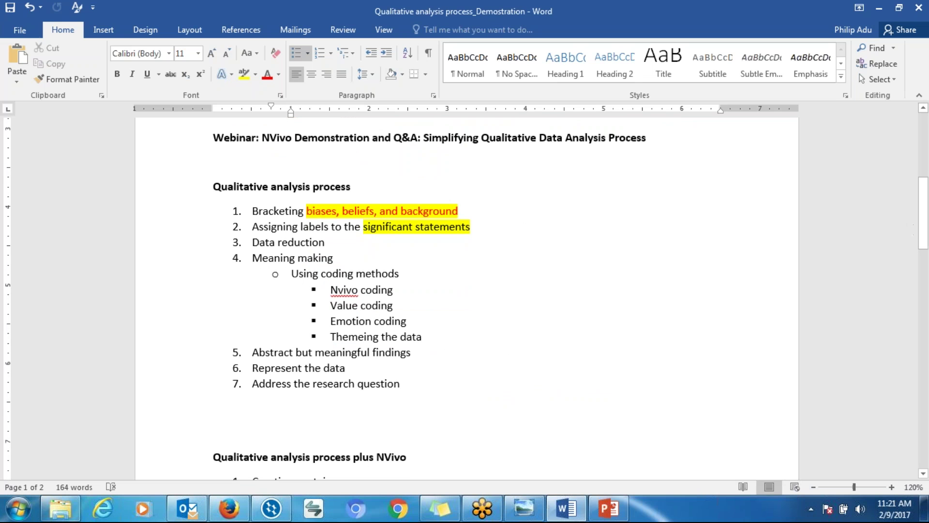
left_click_drag(924, 239, 924, 253)
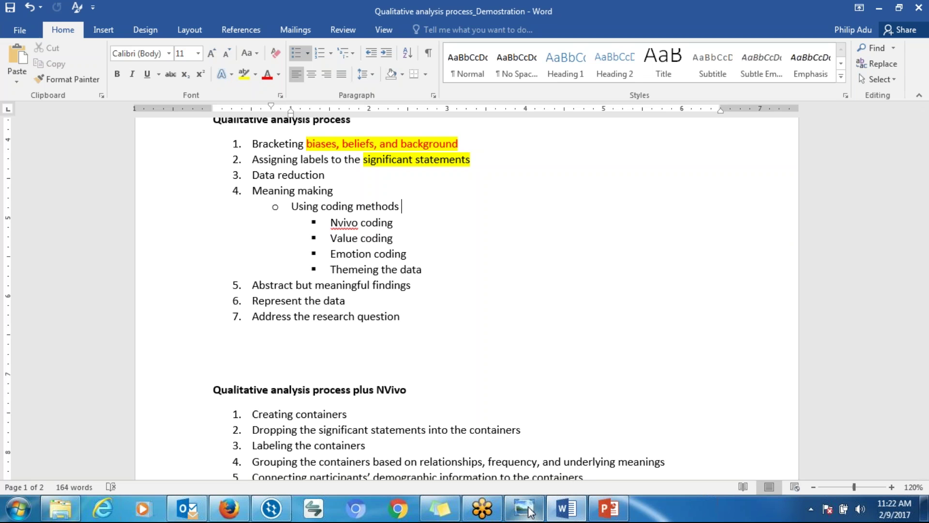
Switch to PowerPoint, maximize the Qualitative Content Analysis for Systematic Reviews presentation, and view the content analysis steps on slides 8 and 7.
mouse_move(531, 512)
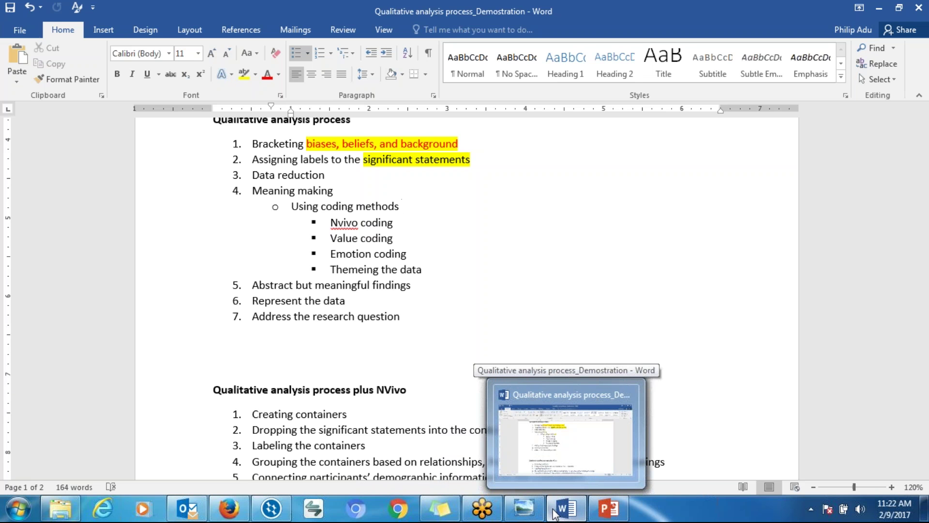
mouse_move(456, 479)
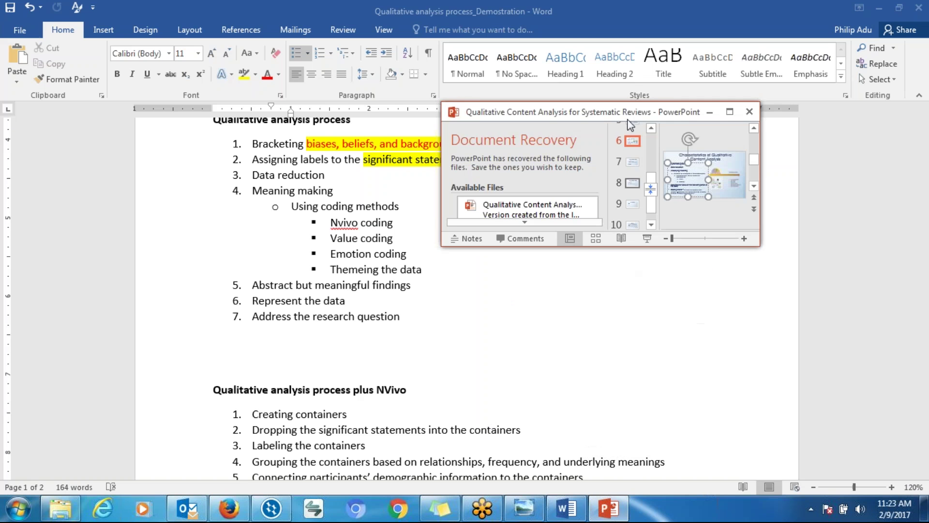
left_click_drag(620, 113, 493, 132)
left_click(602, 132)
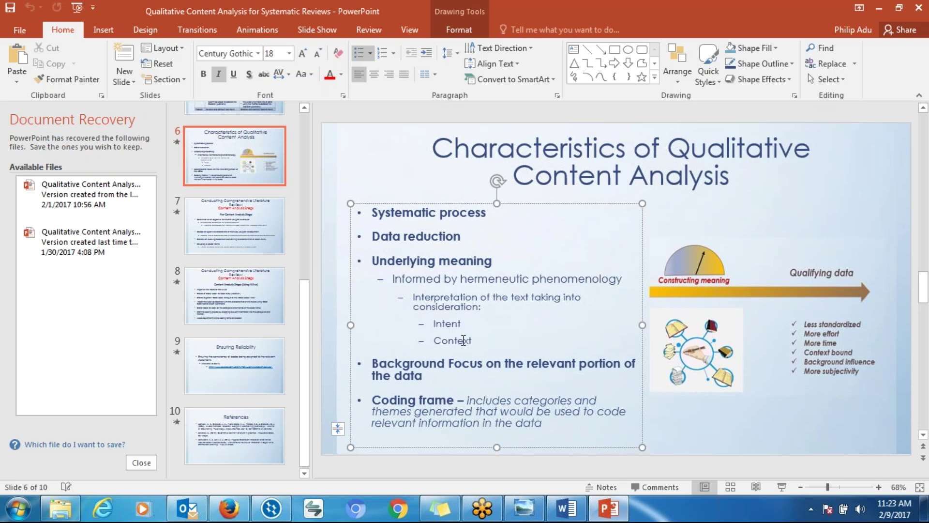
left_click(227, 271)
left_click(238, 225)
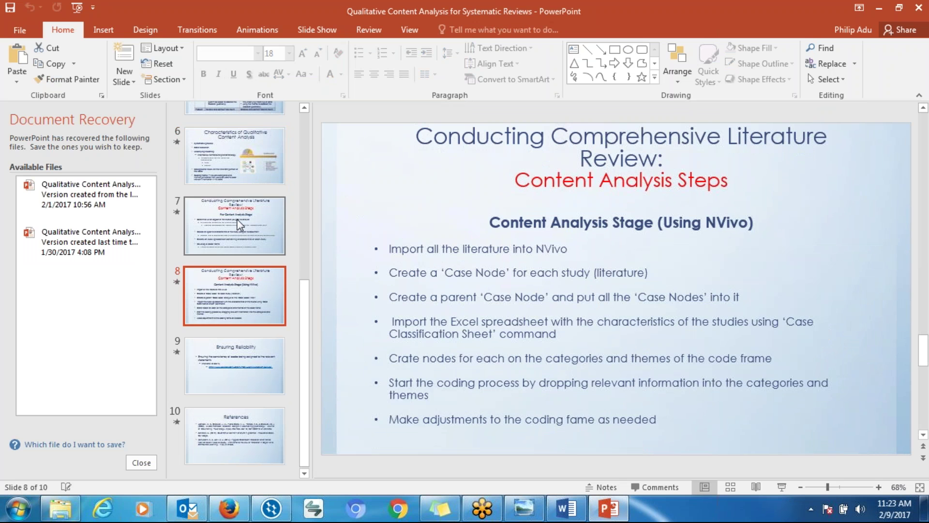
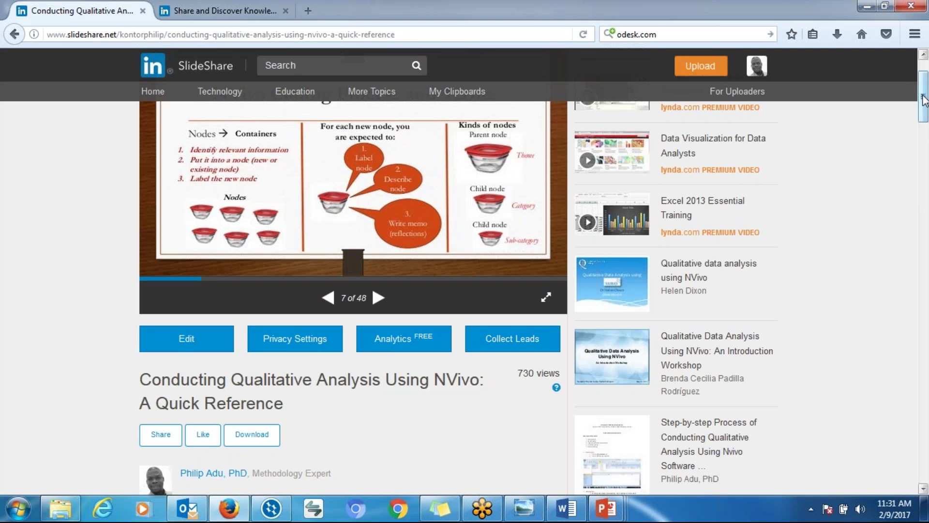
Review the NVivo Coding Process and Terms slide on SlideShare and check the webinar entry in the Outlook calendar.
scroll(926, 131, "up", 3)
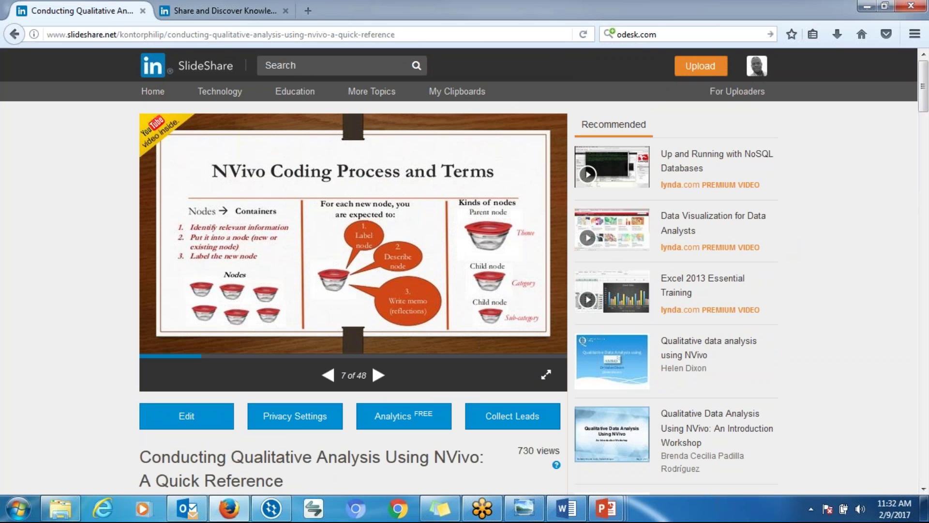
left_click(194, 515)
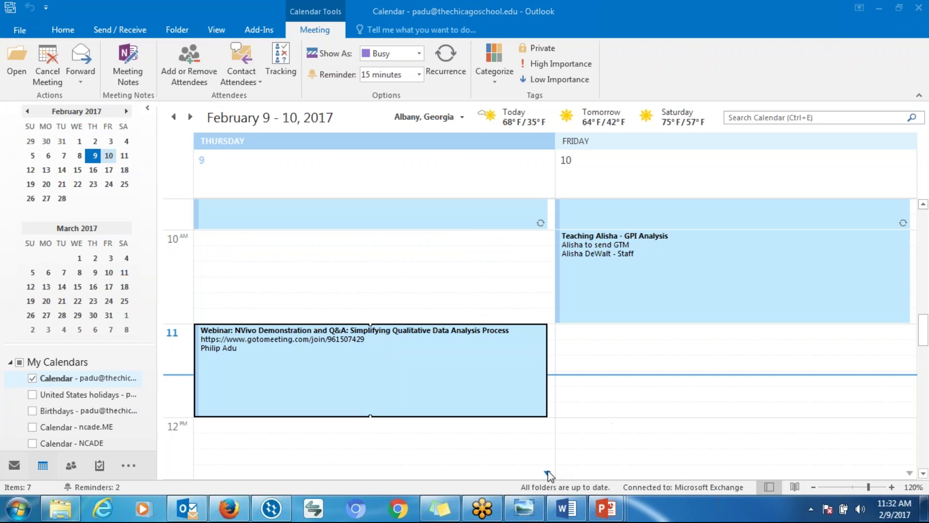
Switch to NVivo, decline saving the Test2 project, and minimize its window.
left_click(283, 512)
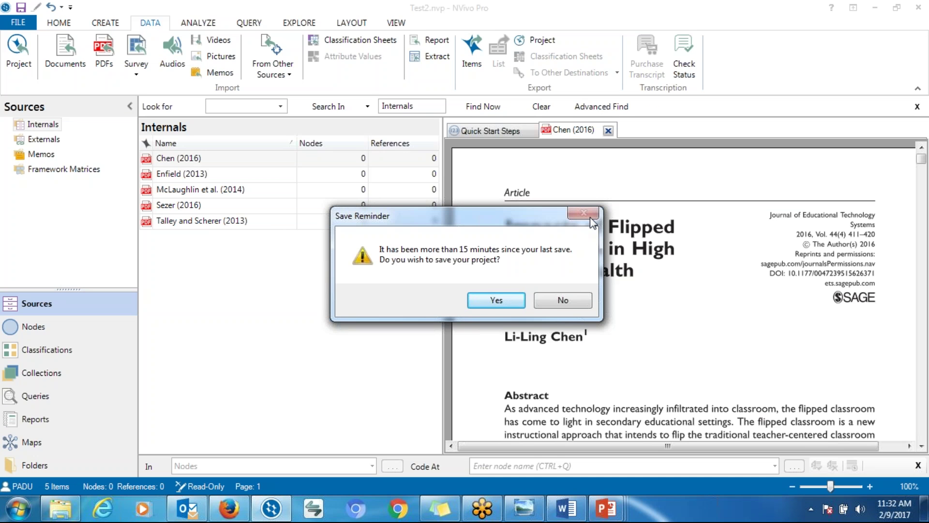
left_click(553, 301)
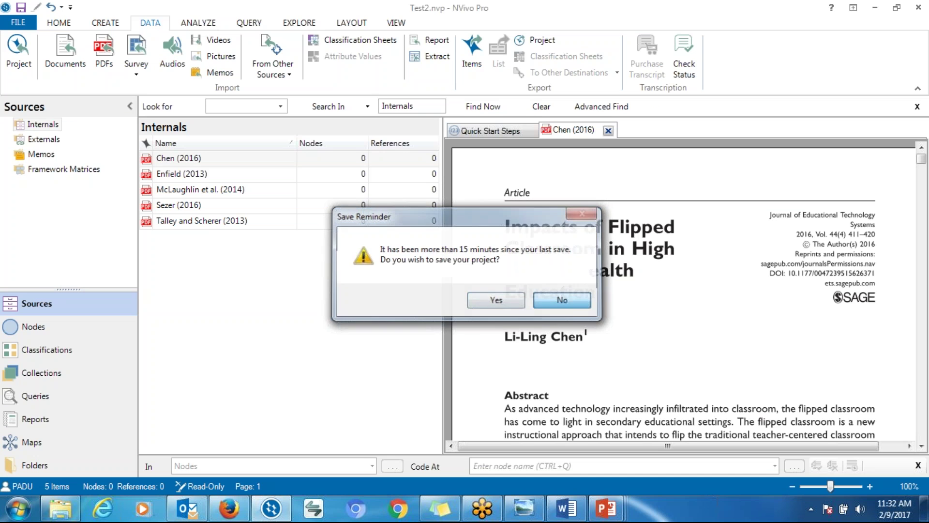
left_click(271, 514)
left_click(271, 514)
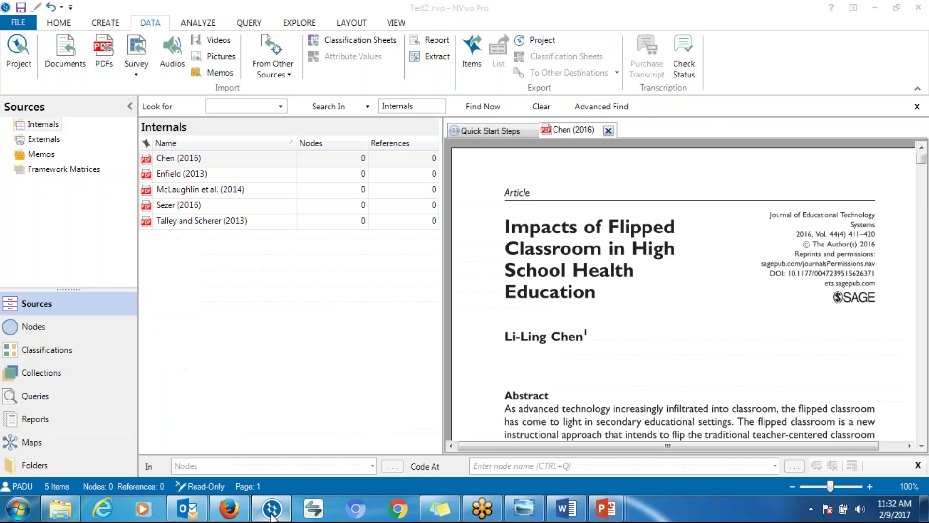
left_click(272, 514)
Open the Faculty Survey Project_Final NVivo project from the Webinar on Thursday folder in File Explorer.
left_click(60, 514)
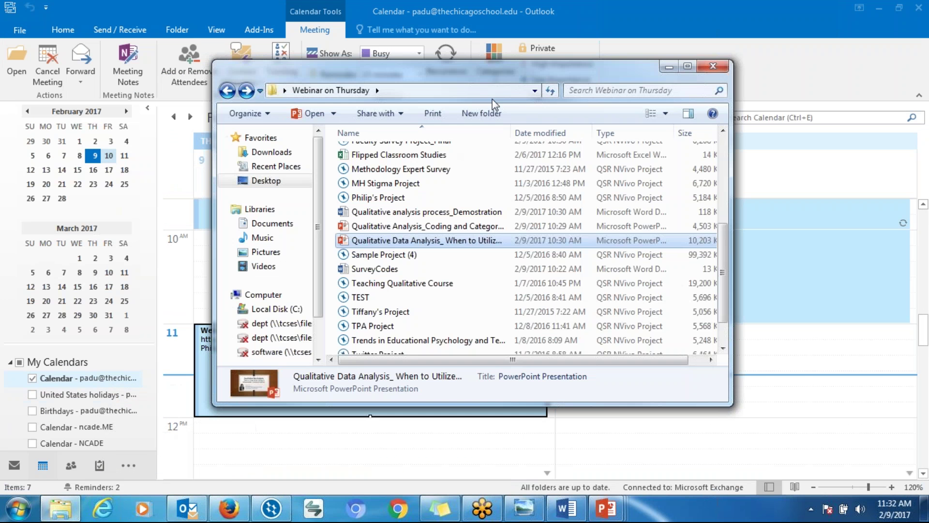
left_click(687, 66)
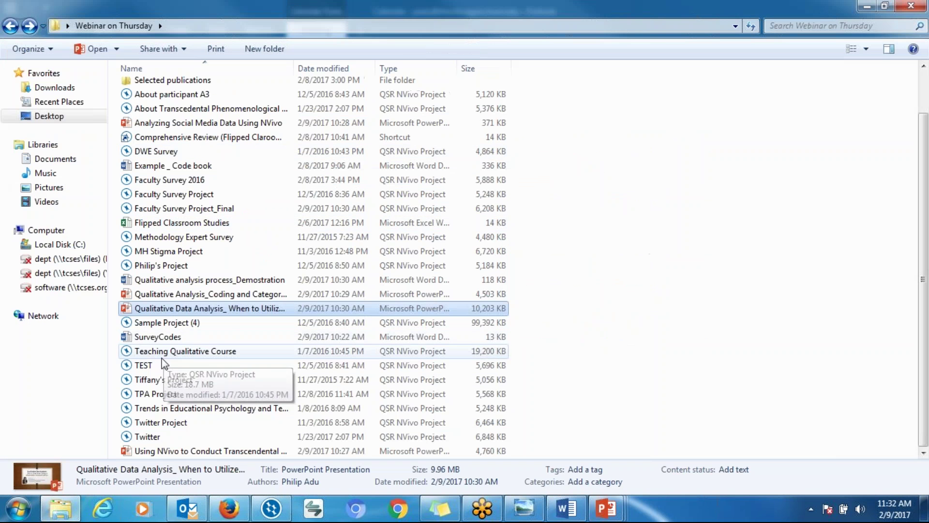
left_click(203, 408)
key("Down")
key("Down")
key("Down")
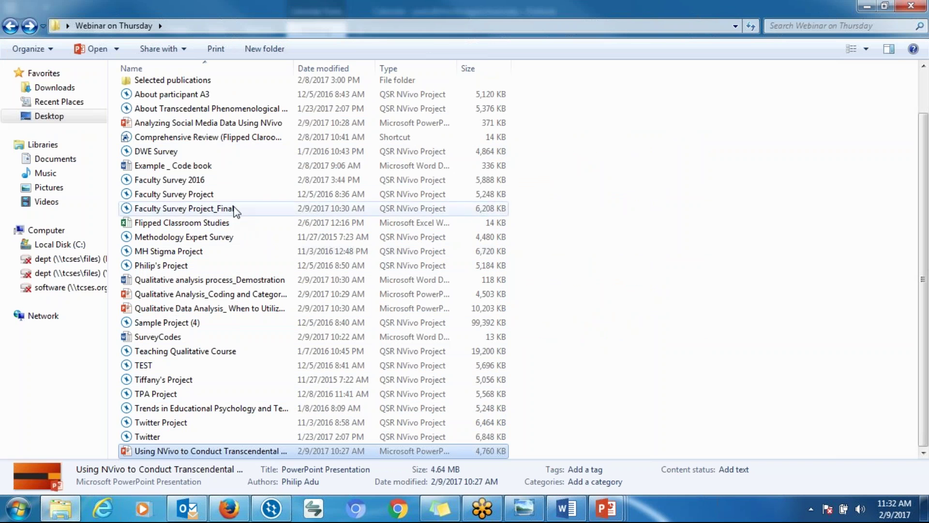
left_click(217, 209)
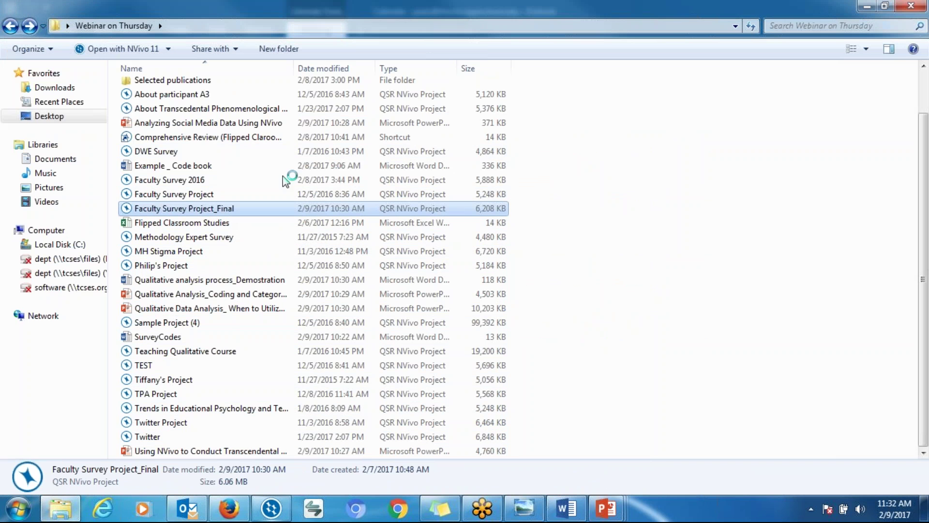
key("Return")
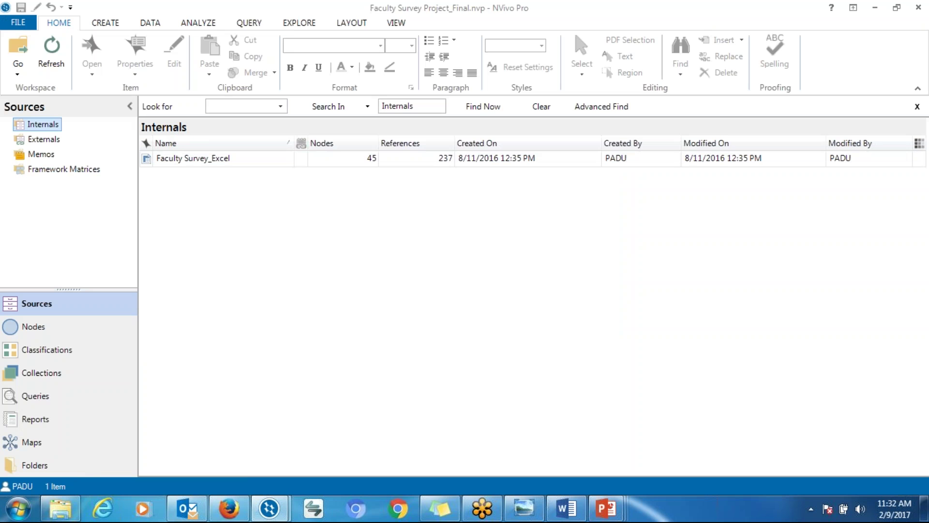
Open the Nodes for open-ended survey questions folder and expand the RQ4, RQ2 and RQ3 anchor codes to view their child nodes.
left_click(25, 333)
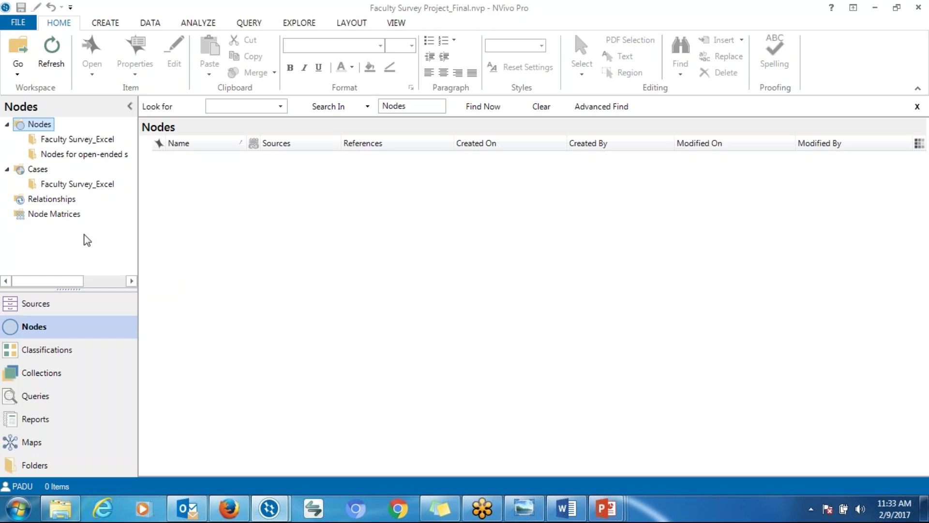
left_click(73, 141)
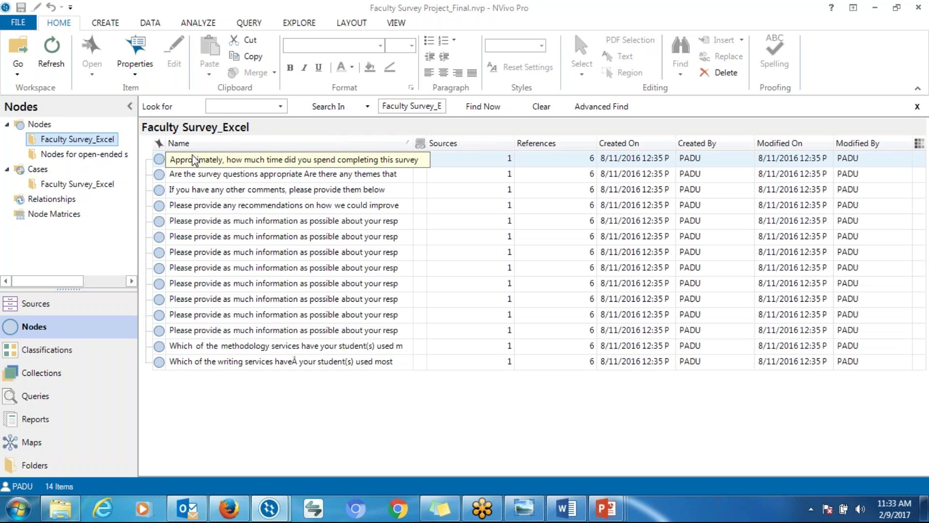
left_click(95, 152)
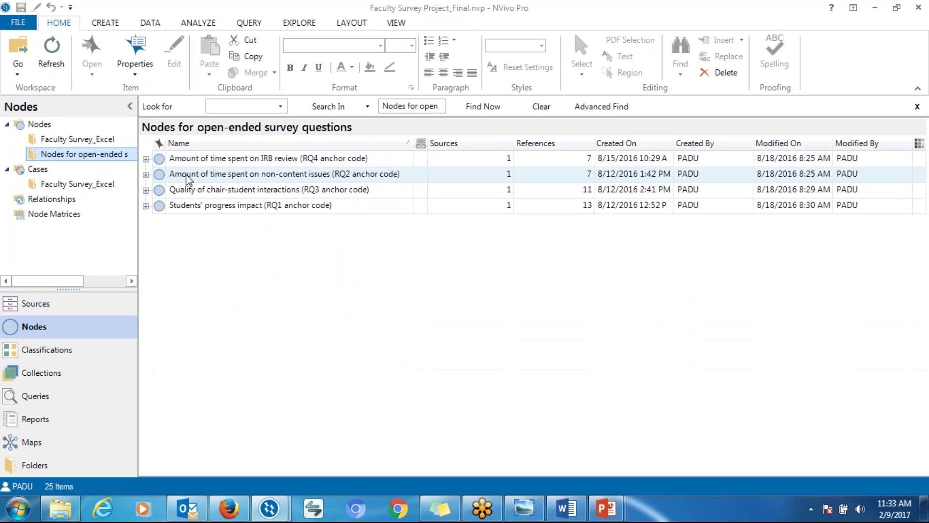
left_click(159, 160)
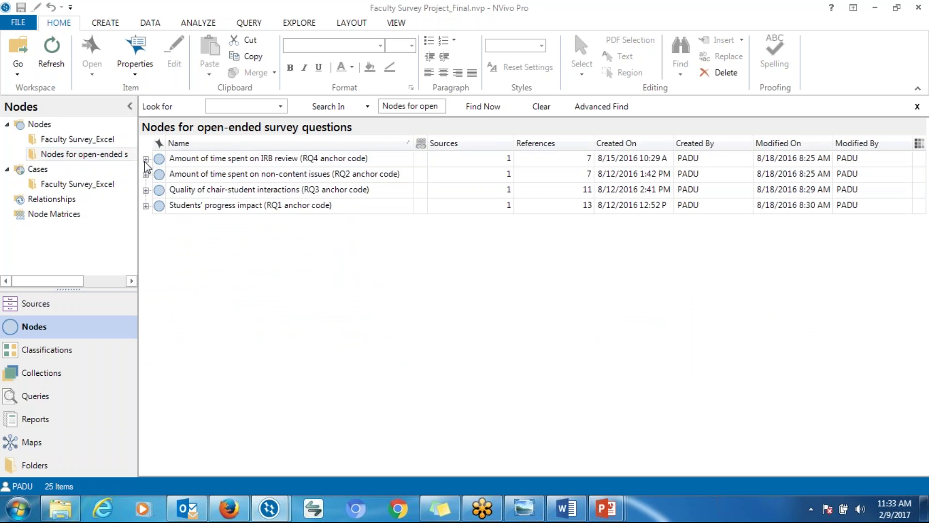
left_click(146, 159)
left_click(145, 229)
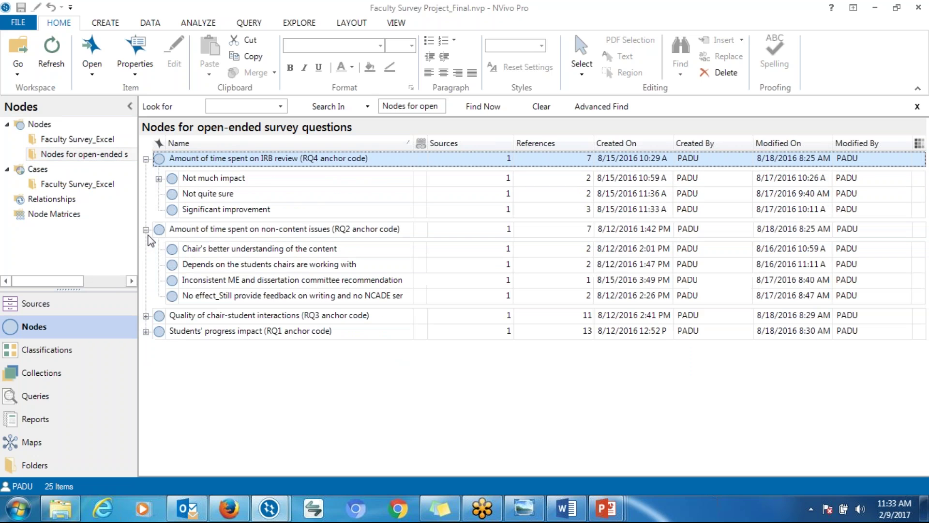
left_click(146, 315)
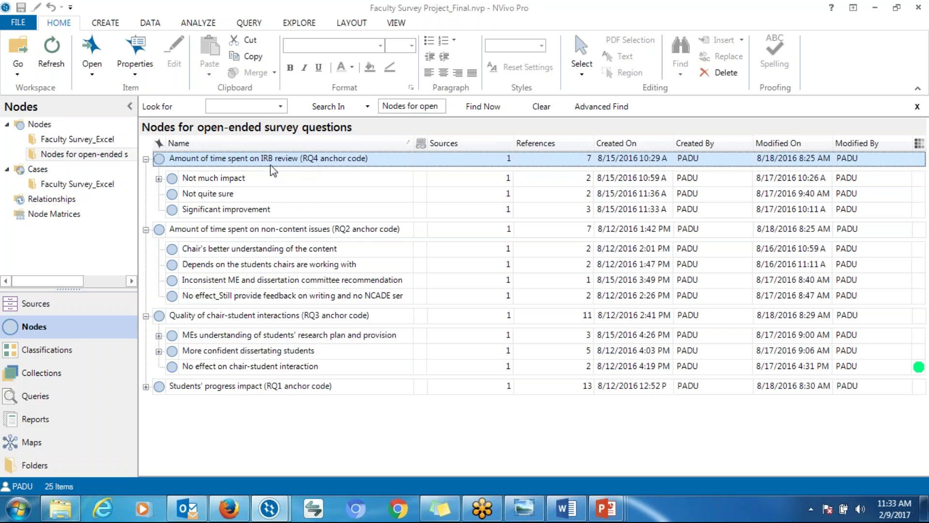
Collapse the RQ4, RQ2 and RQ3 anchor codes and review the list of the four anchor codes.
left_click(146, 158)
left_click(146, 174)
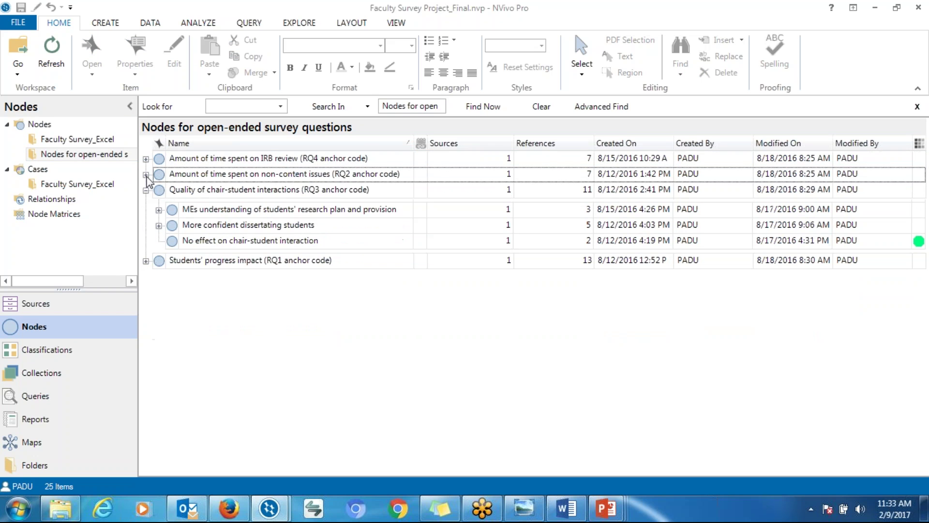
left_click(145, 190)
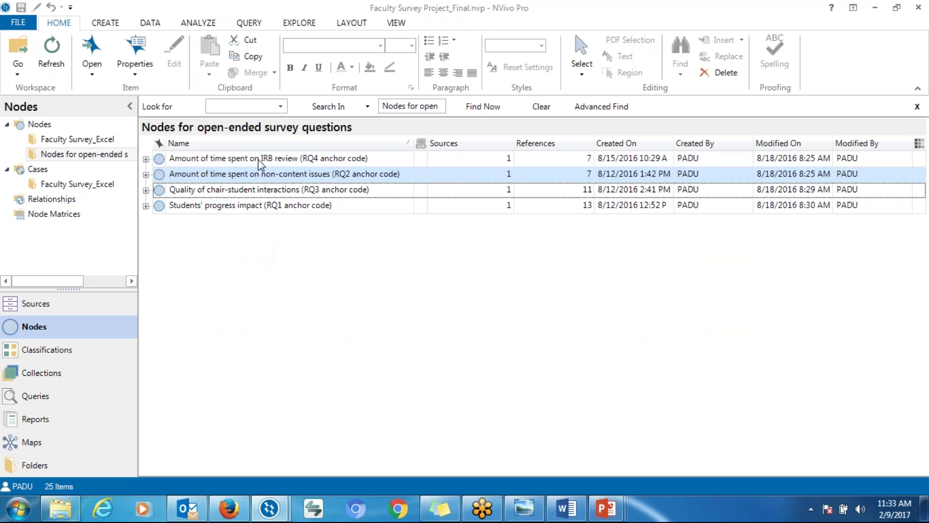
left_click_drag(189, 165, 222, 172)
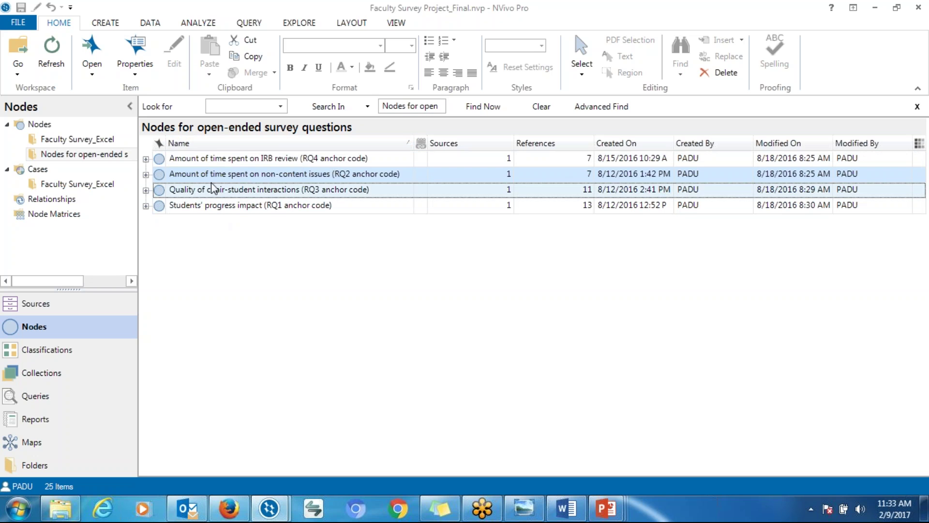
Expand the RQ4 anchor code and its Not much impact node, and nest Significant improvement under Not much impact.
left_click(146, 160)
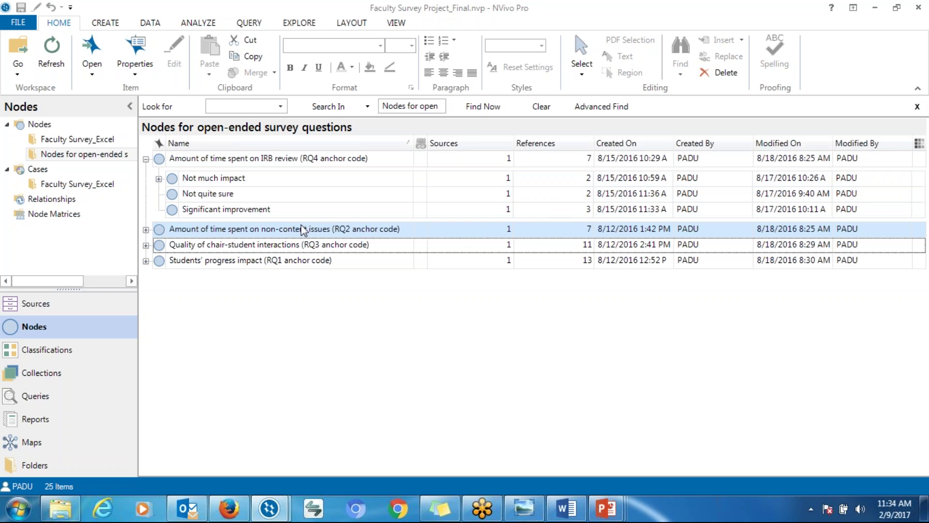
left_click(158, 179)
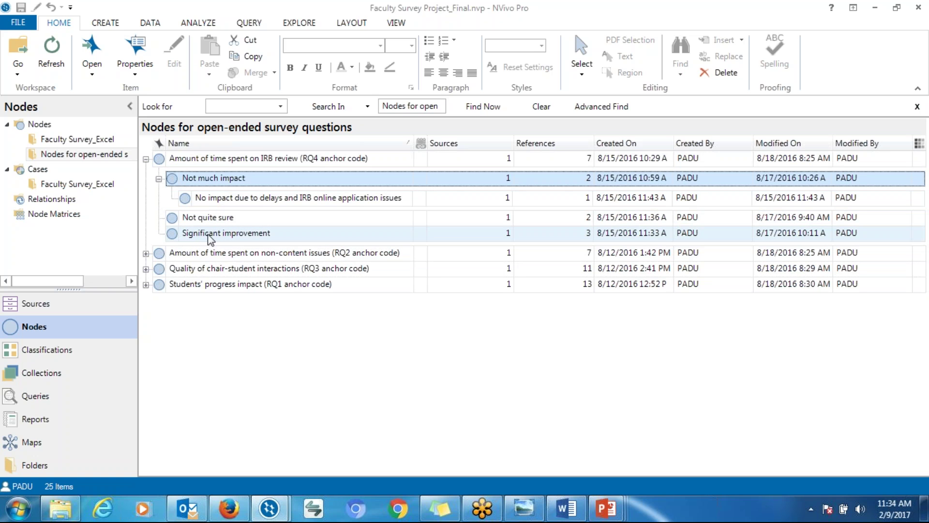
left_click(222, 236)
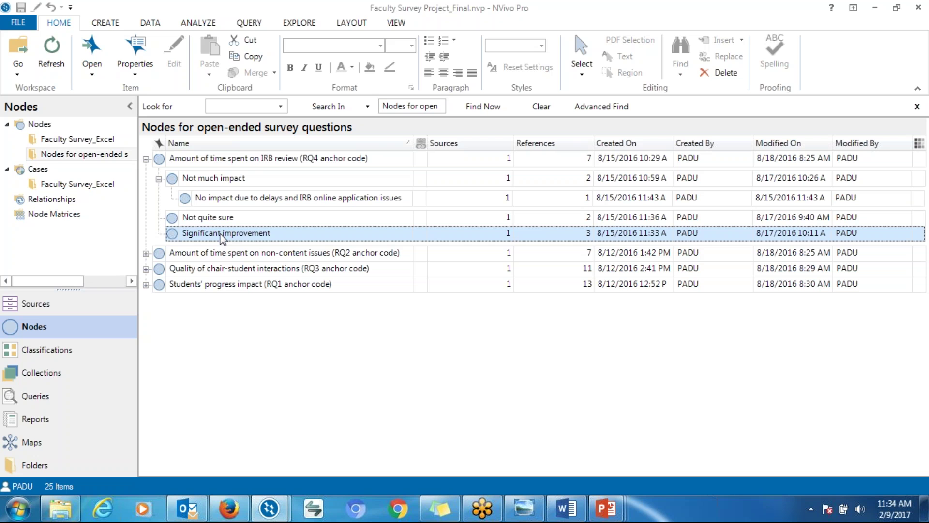
left_click(193, 237)
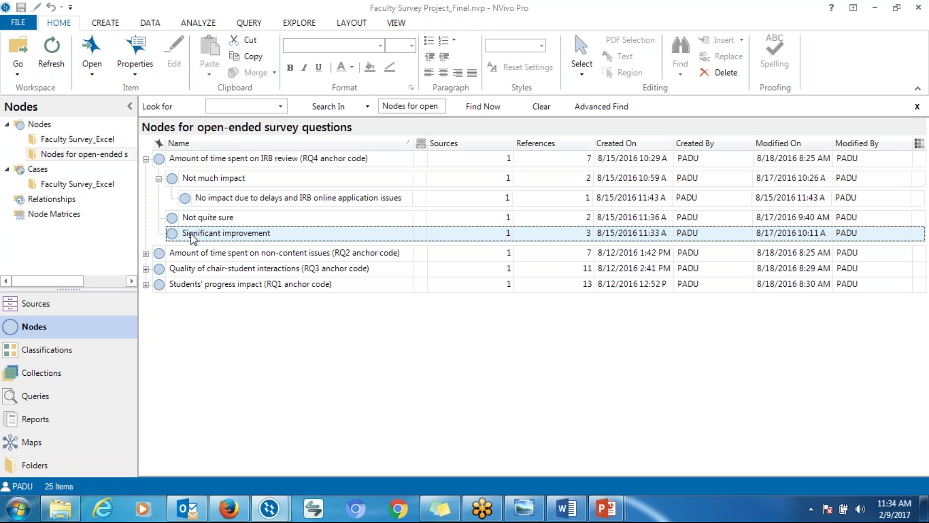
left_click(177, 238)
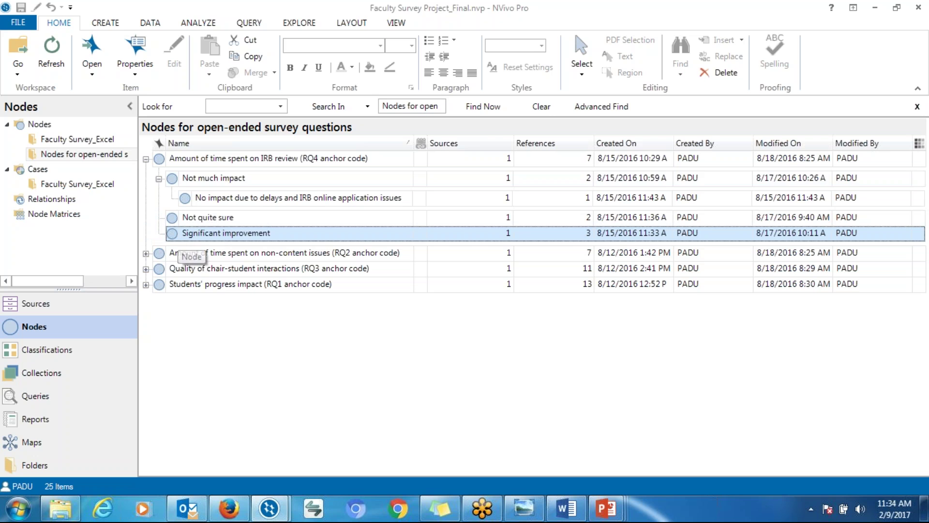
left_click_drag(177, 238, 177, 183)
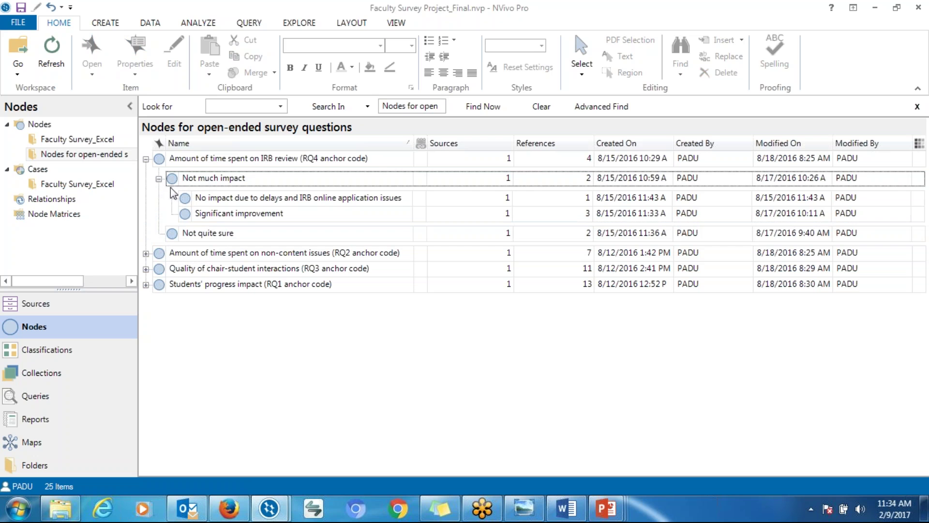
Move the Significant improvement node out of Not much impact, directly under the RQ4 anchor code.
left_click(209, 215)
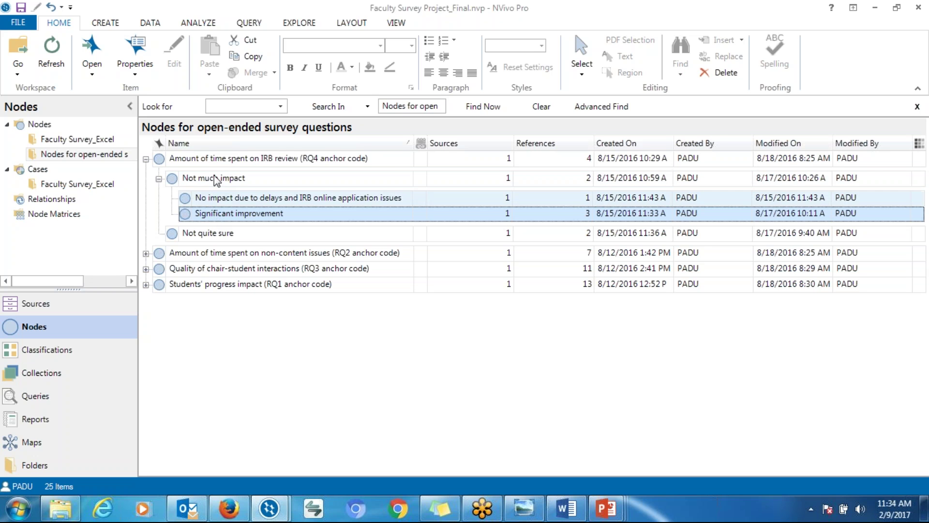
left_click(214, 218)
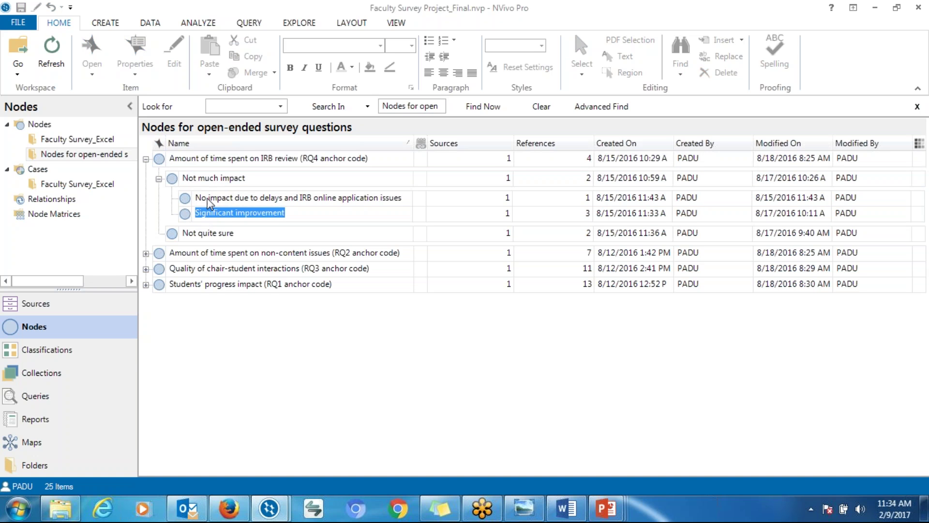
key("Return")
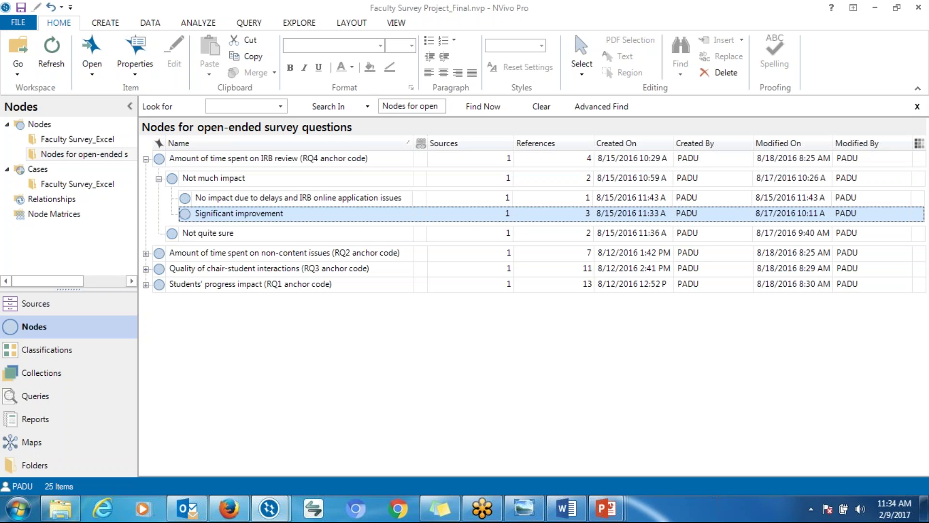
left_click_drag(144, 215, 167, 167)
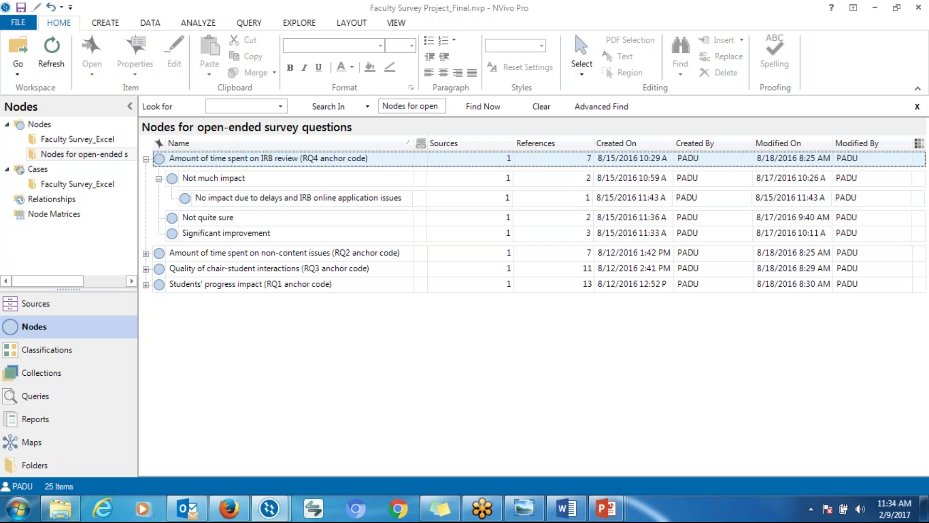
Make Significant improvement a child of the Not much impact node once more.
left_click(212, 237)
left_click(212, 236)
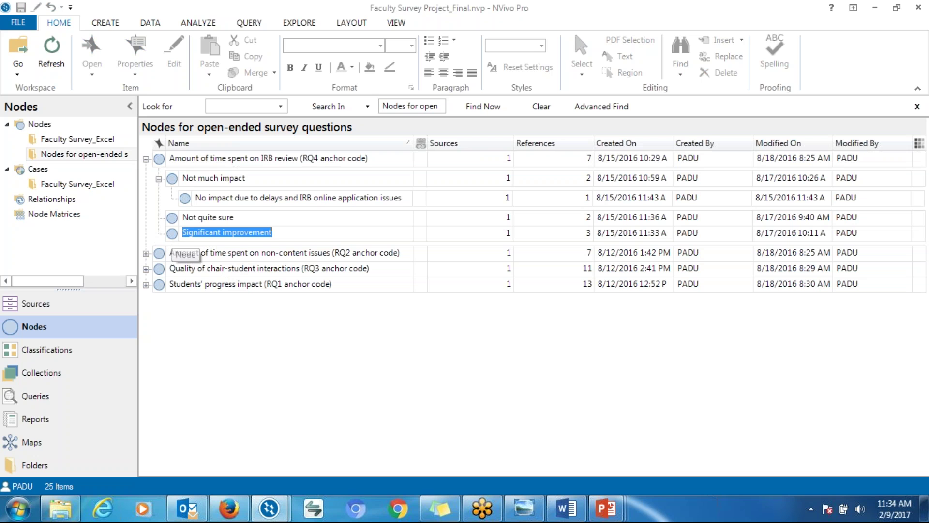
left_click(155, 223)
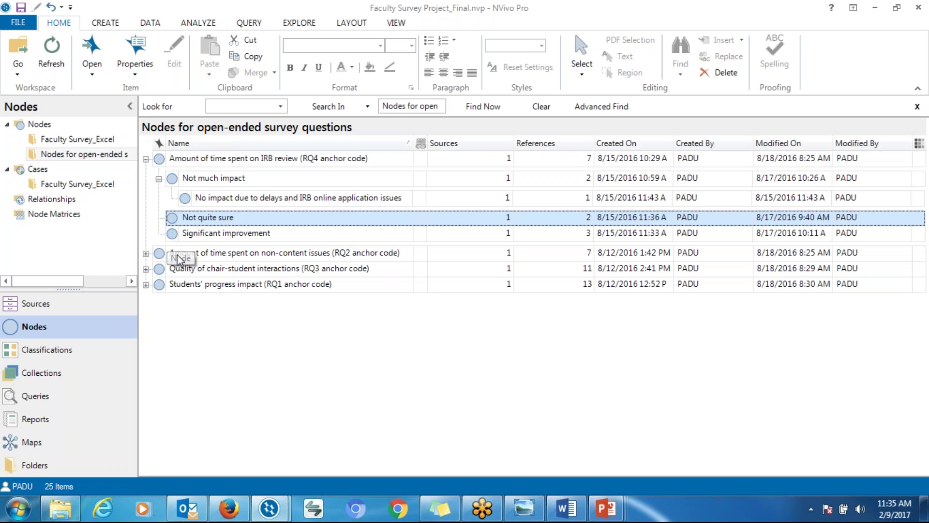
left_click(172, 237)
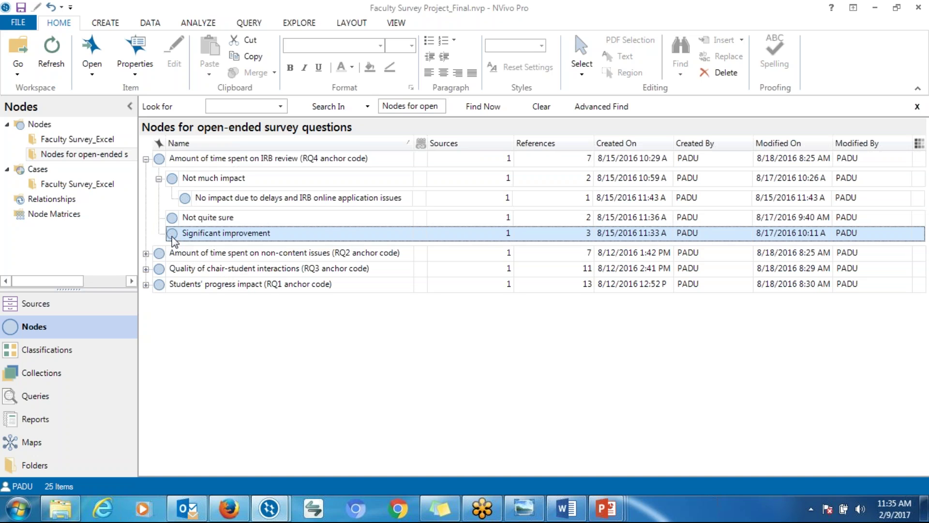
left_click_drag(172, 237, 188, 184)
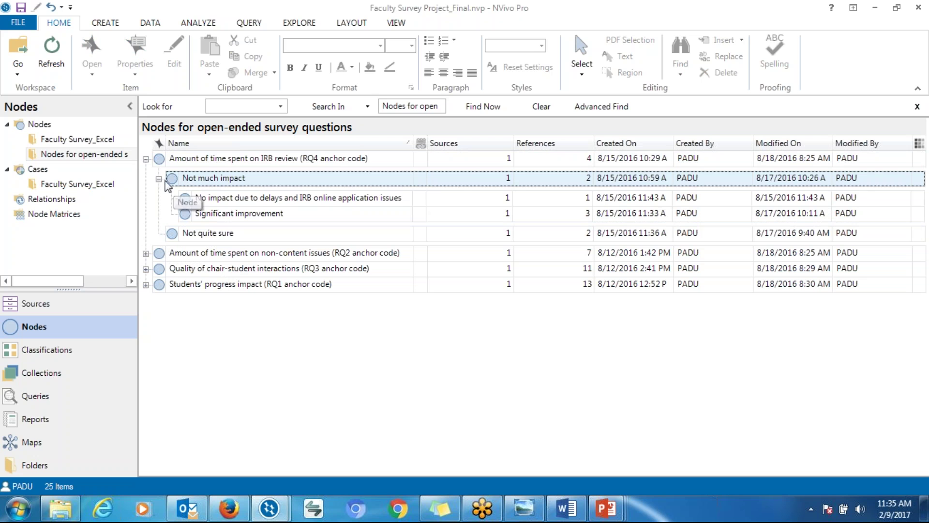
Return the Significant improvement node to the first level under Amount of time spent on IRB review (RQ4 anchor code).
left_click(188, 217)
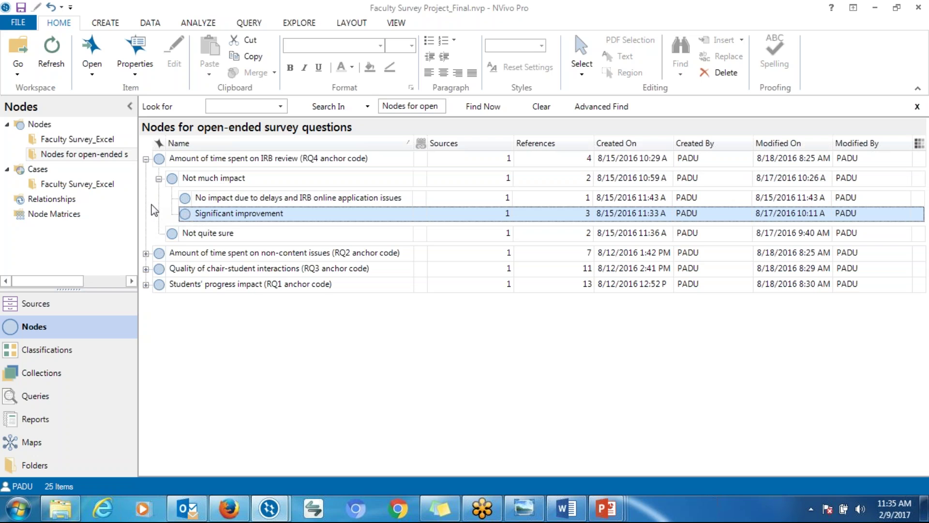
left_click_drag(154, 210, 143, 180)
left_click(179, 218)
left_click(167, 159, "ctrl")
left_click_drag(166, 159, 167, 159)
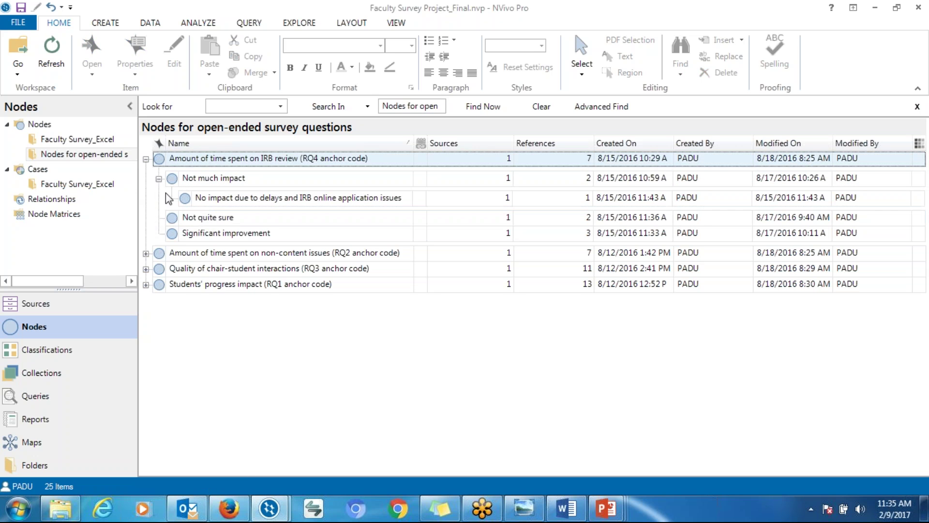
Expand the RQ2 anchor code and view the commands available for the Significant improvement node.
left_click(146, 252)
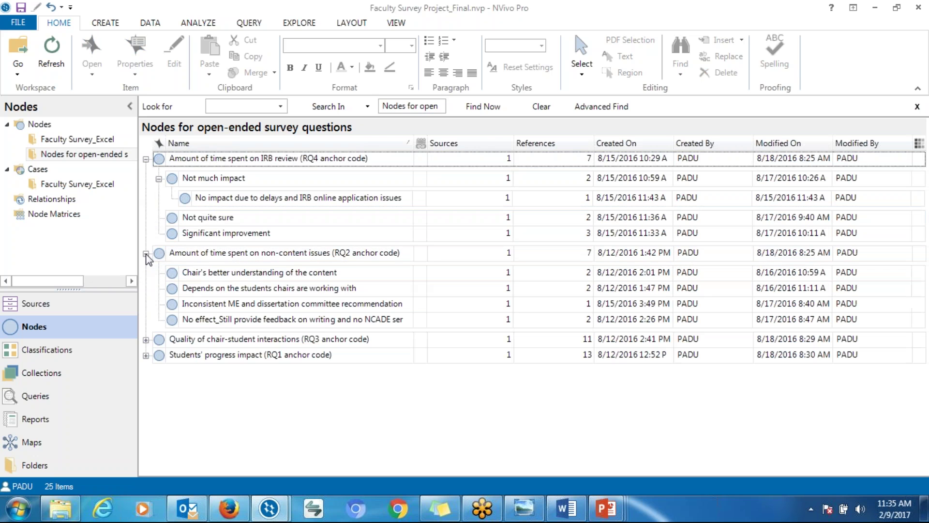
right_click(212, 235)
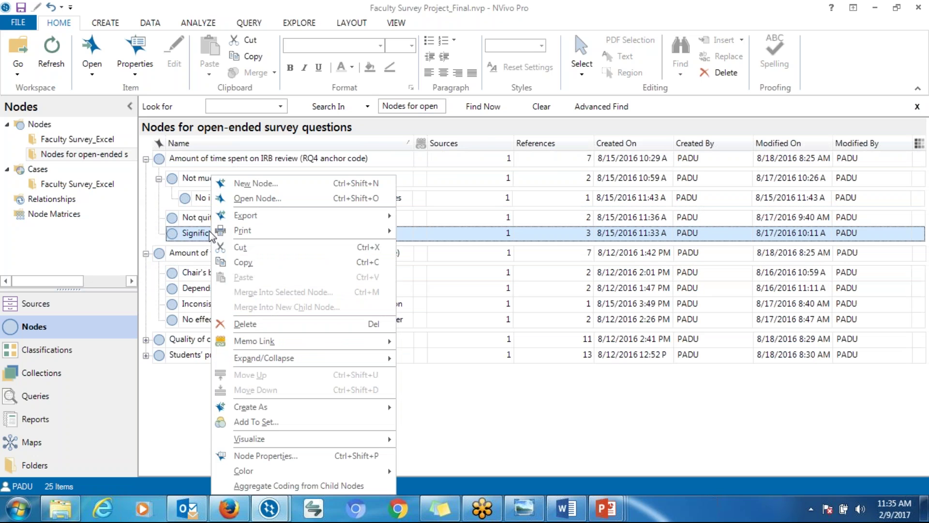
left_click(154, 223)
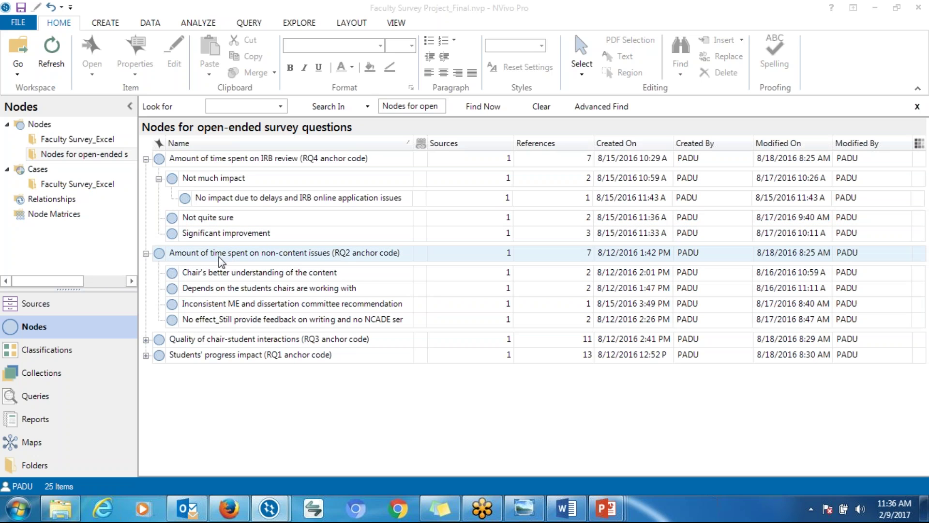
Collapse the RQ4 and RQ2 anchor codes and sort the nodes by name in descending order.
left_click(298, 143)
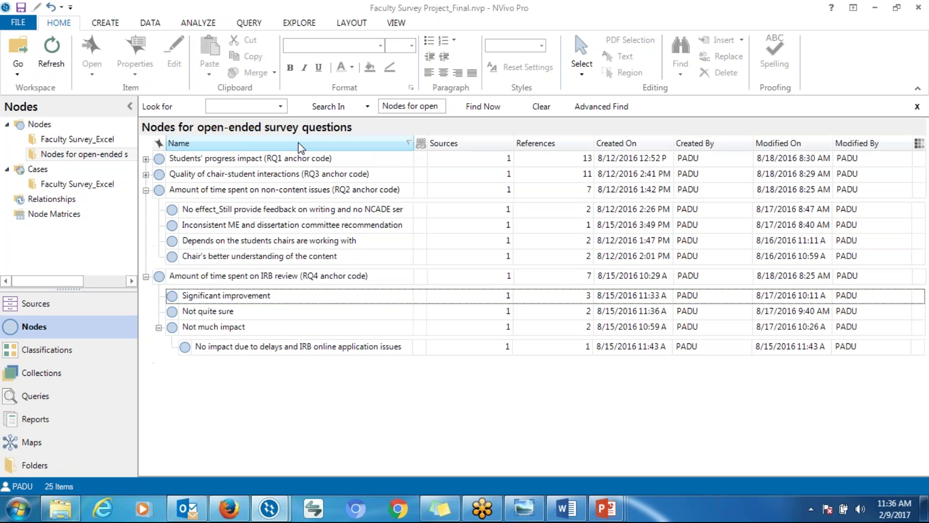
left_click(236, 144)
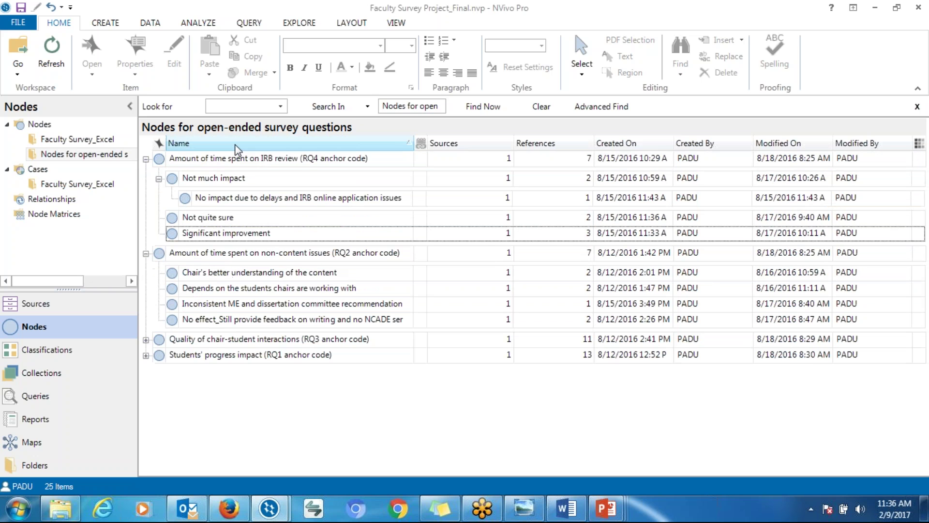
left_click(145, 158)
left_click(146, 175)
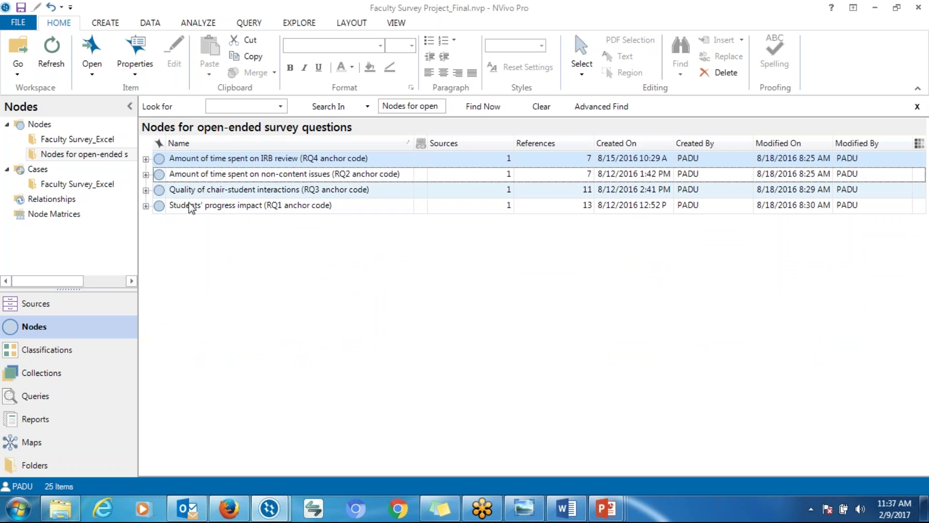
left_click(393, 144)
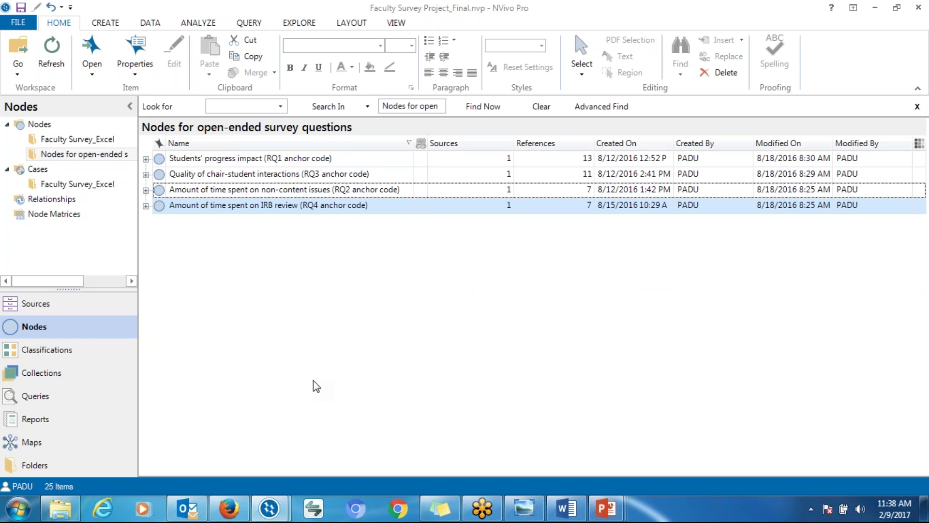
Check the Webinar on Thursday folder in File Explorer and switch to the Qualitative analysis process_Demostration document in Word.
left_click(61, 509)
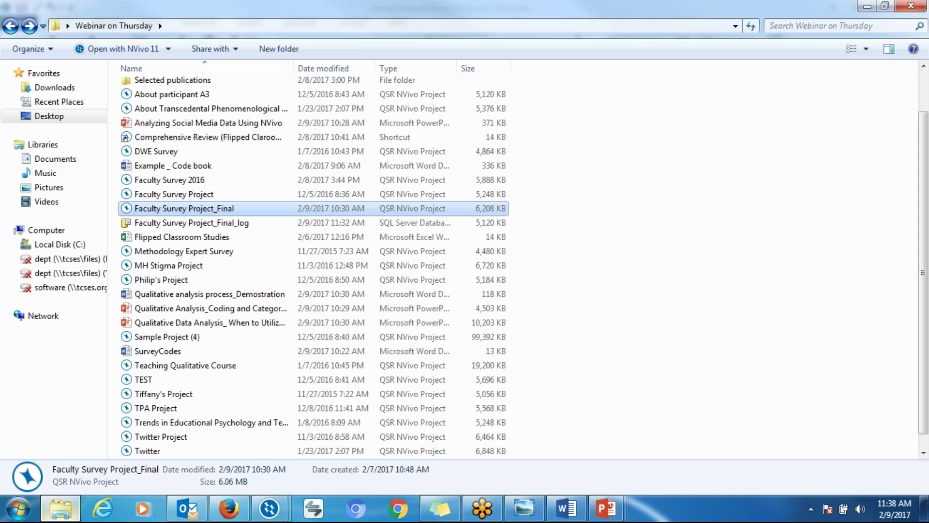
key("alt+Tab")
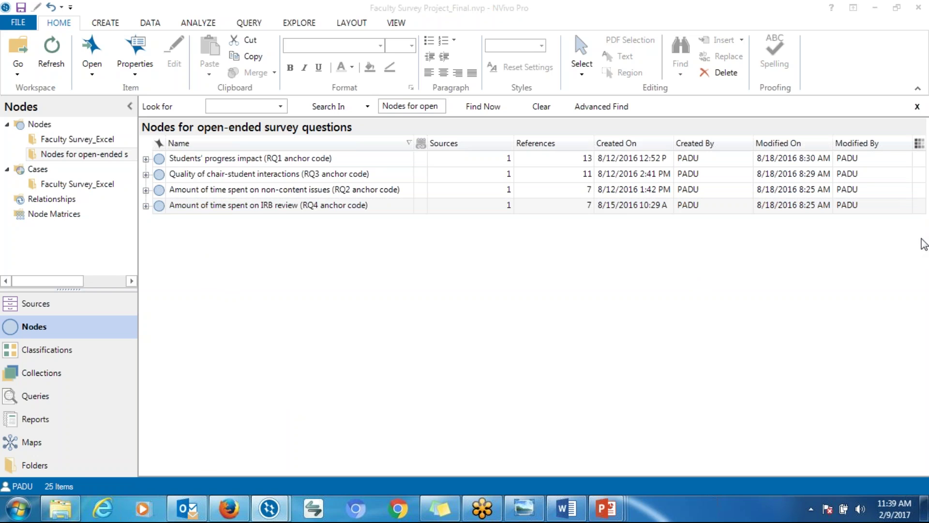
left_click(565, 509)
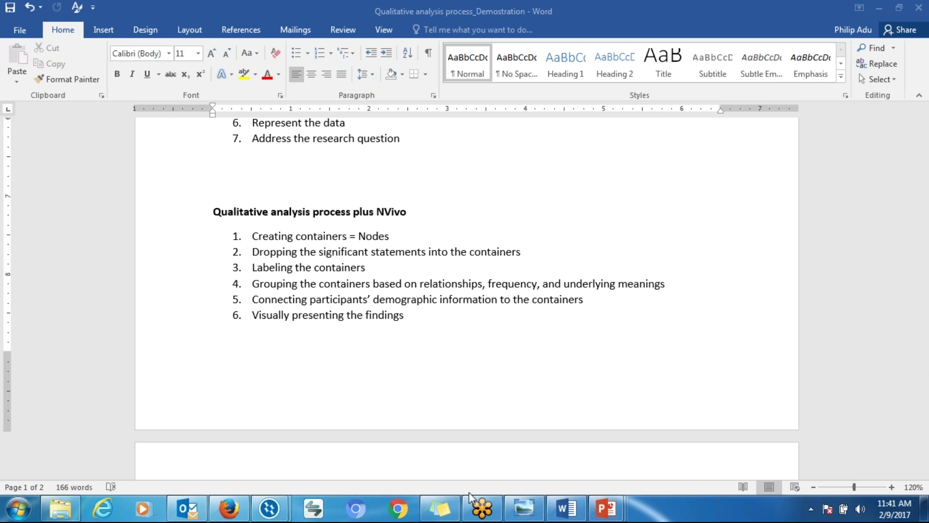
Open the recent Faculty Survey_Revised workbook in Excel and maximize its window.
left_click(61, 508)
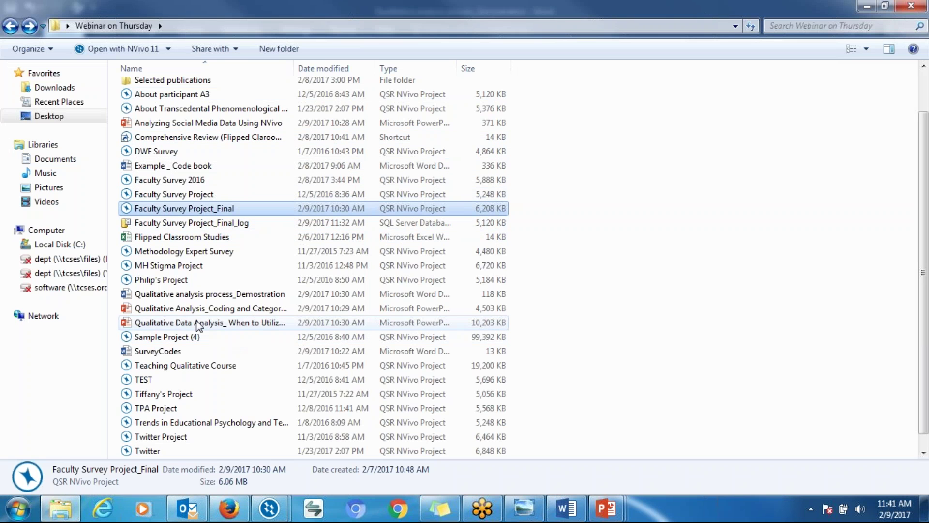
key("super")
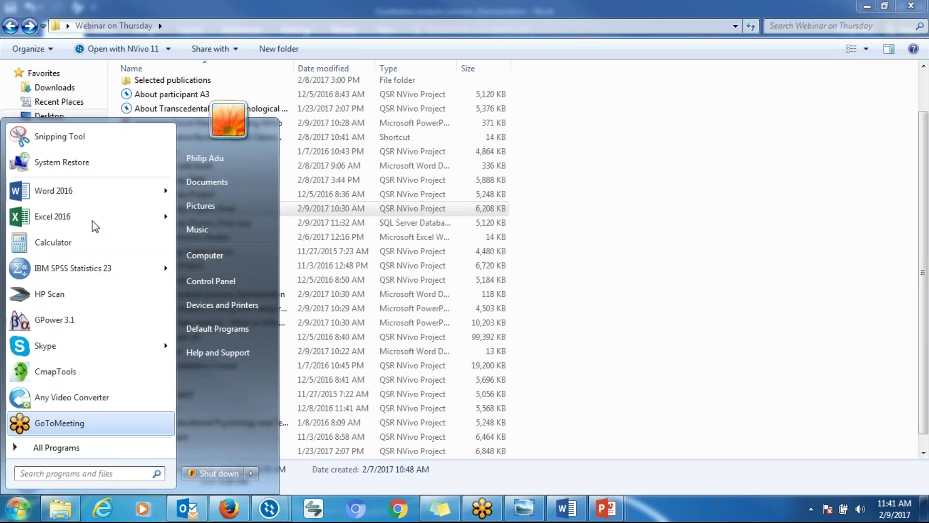
mouse_move(166, 216)
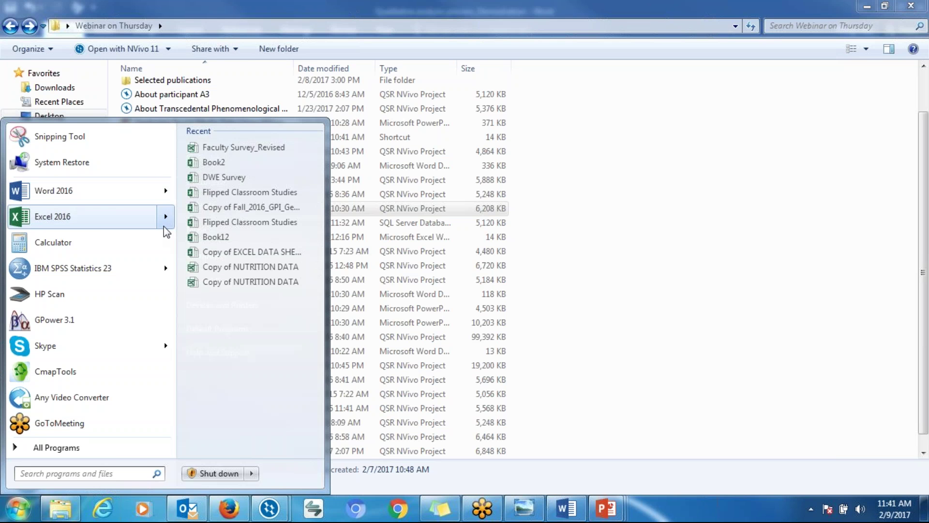
left_click(242, 147)
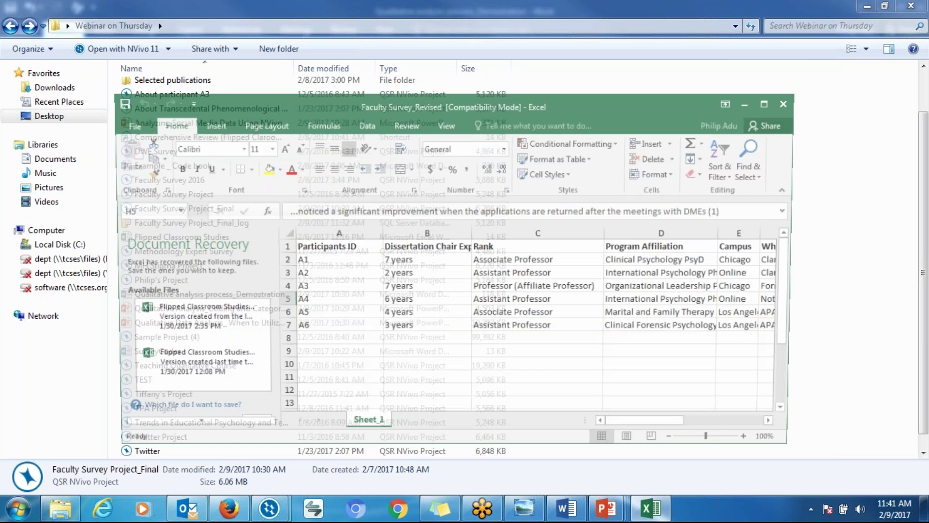
left_click_drag(507, 101, 360, 94)
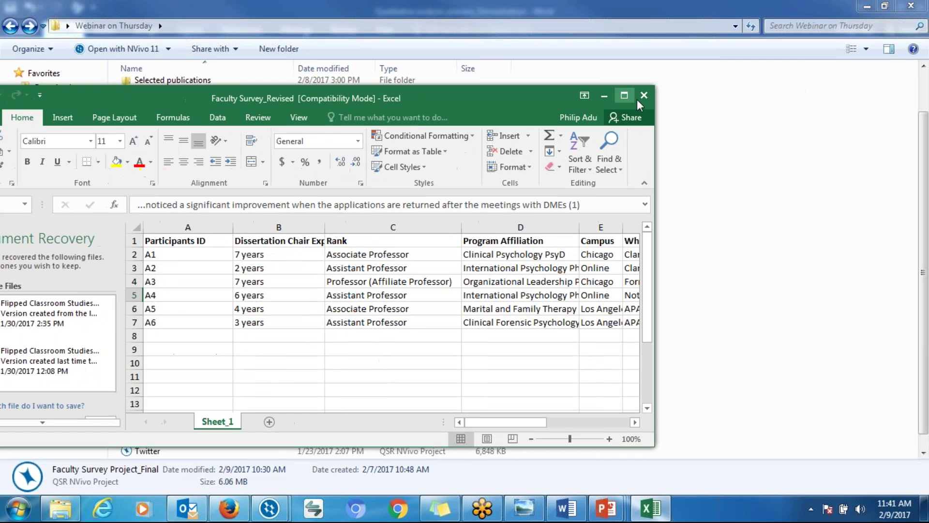
left_click(625, 96)
Highlight the participant IDs in A2:A7 and their chair experience, rank and program affiliation in B2:D7 for review.
left_click_drag(208, 167, 216, 238)
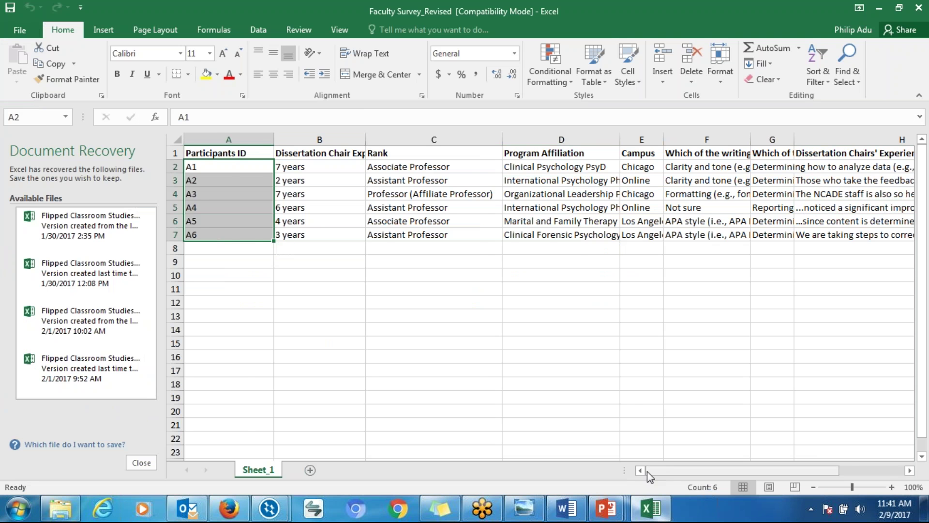
mouse_move(673, 470)
left_mouse_down()
mouse_move(689, 470)
mouse_move(681, 473)
left_mouse_up()
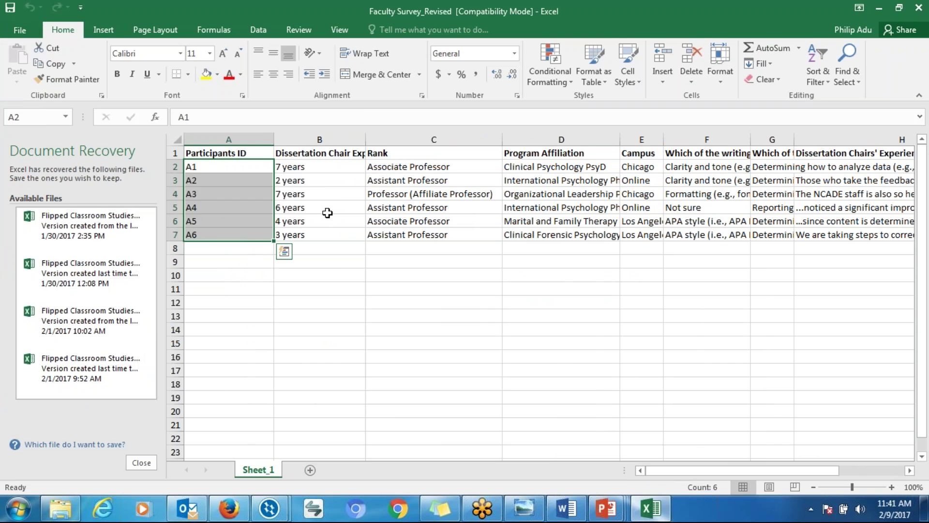
left_click_drag(314, 172, 529, 233)
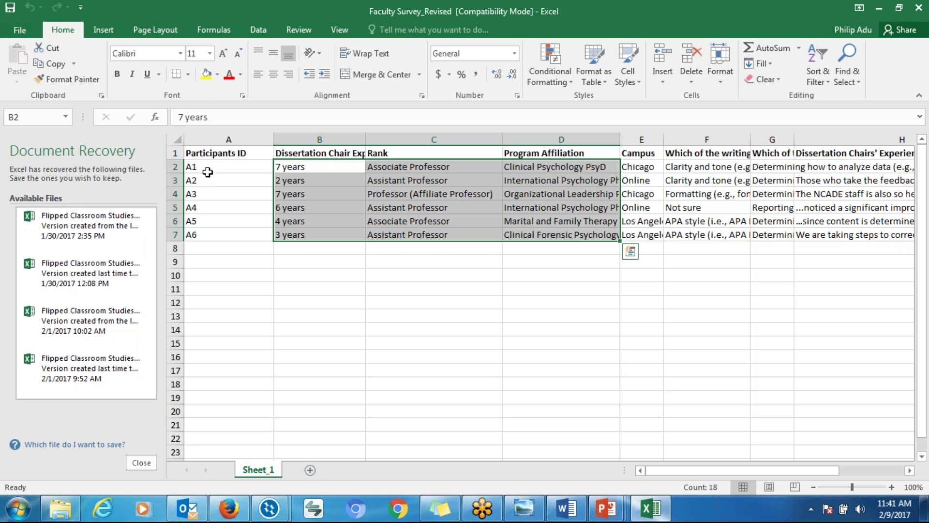
left_click_drag(207, 172, 210, 239)
left_click(305, 169)
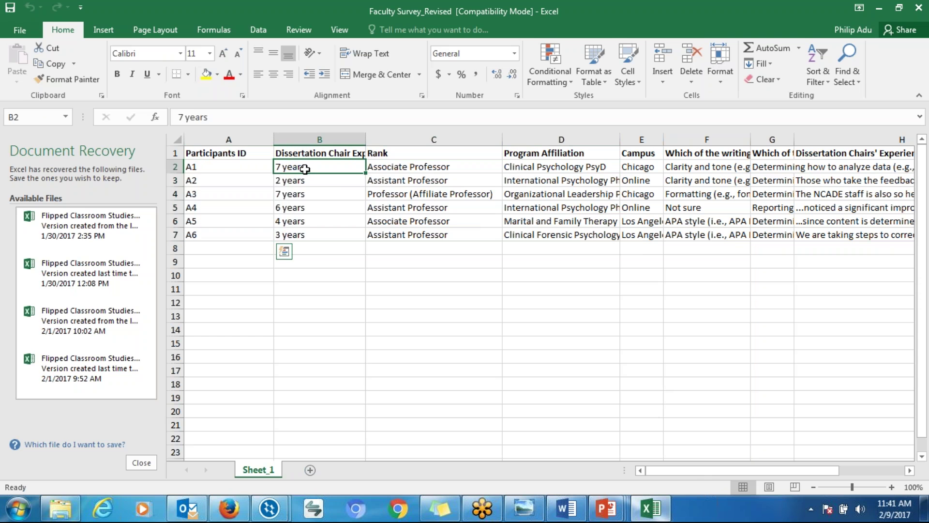
left_click_drag(305, 168, 533, 234)
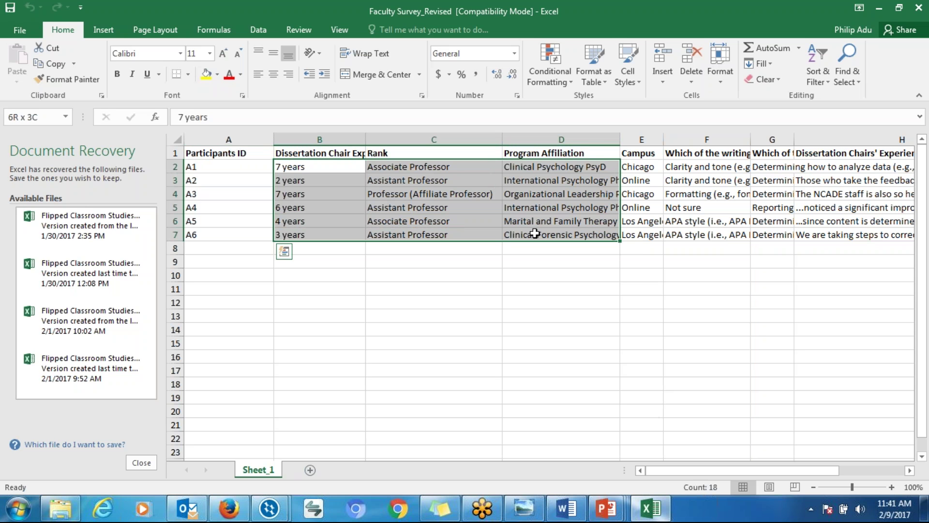
left_click_drag(535, 234, 534, 234)
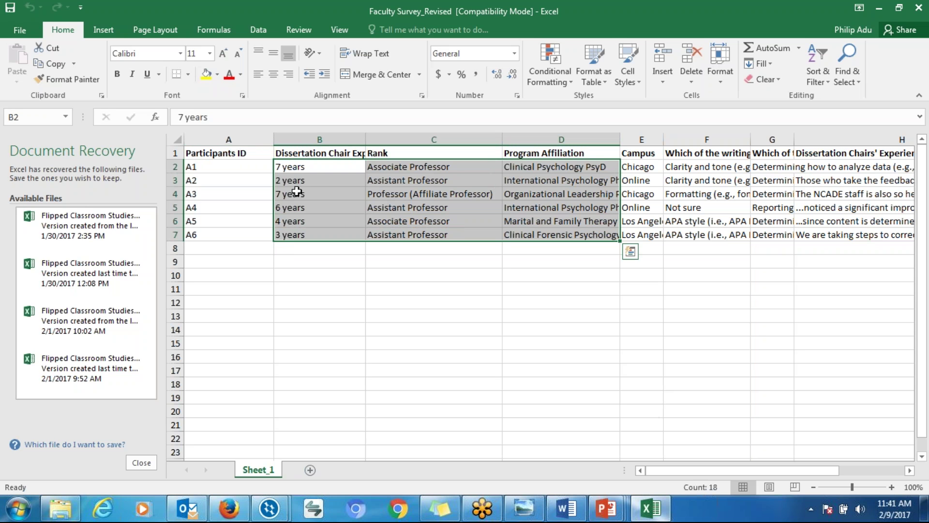
left_click(315, 172)
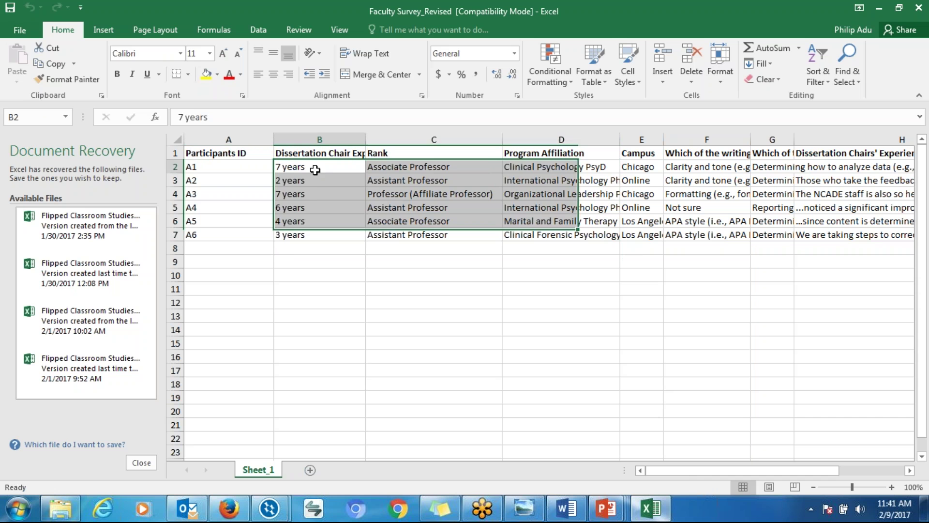
mouse_move(651, 471)
left_mouse_down()
mouse_move(669, 466)
mouse_move(648, 471)
left_mouse_up()
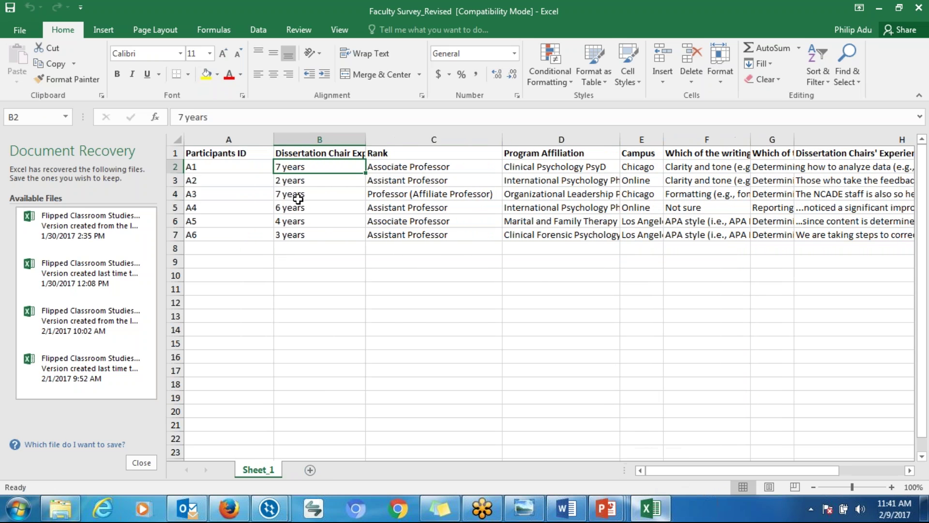
Examine participant A1's rank, program affiliation and campus, and look over the survey response columns beyond them.
left_click(421, 170)
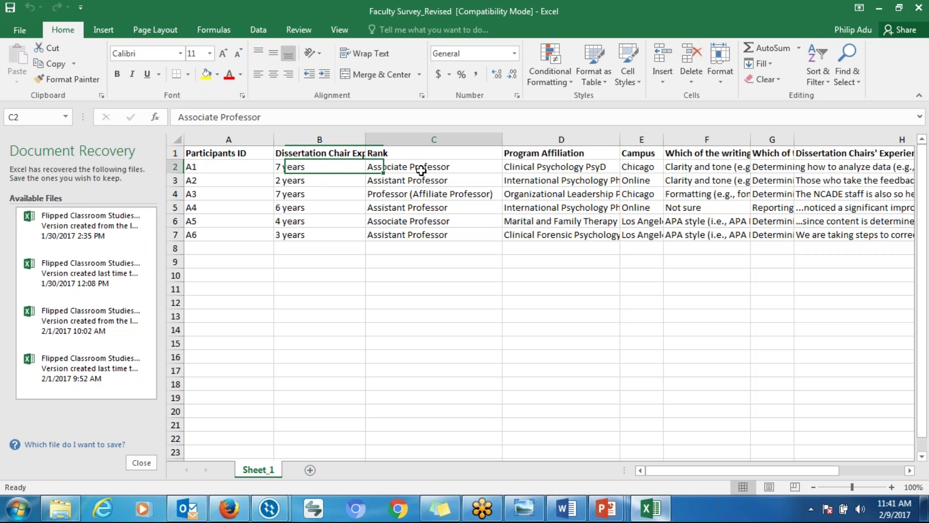
left_click(604, 168)
left_click(645, 168)
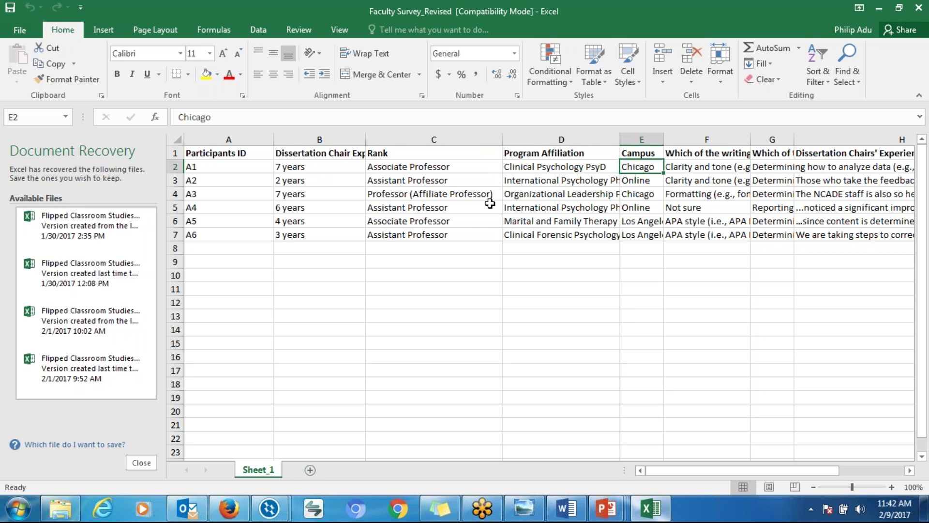
left_click_drag(664, 472, 684, 477)
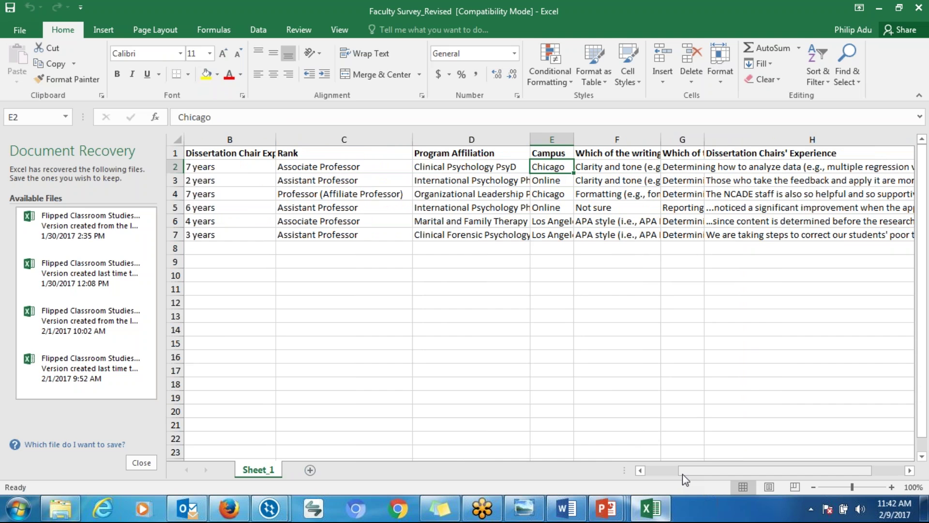
left_click_drag(683, 476, 698, 476)
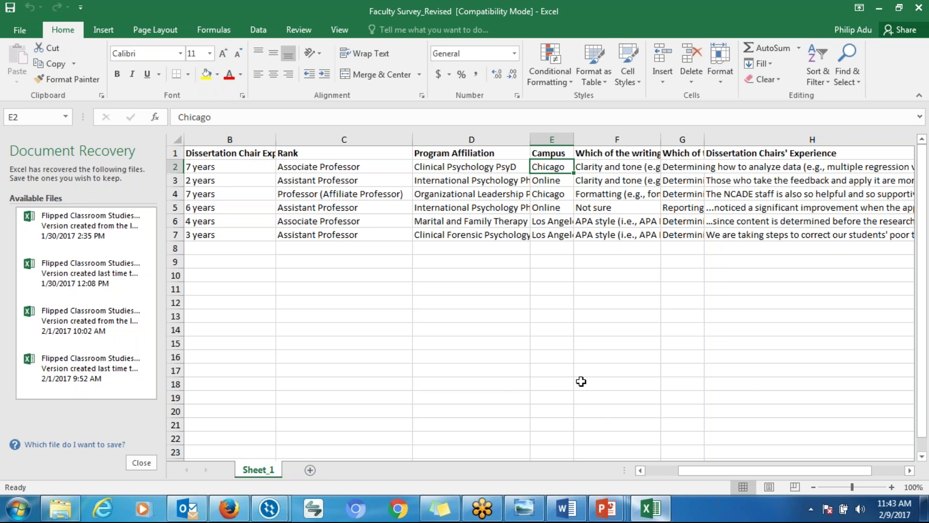
left_click(655, 474)
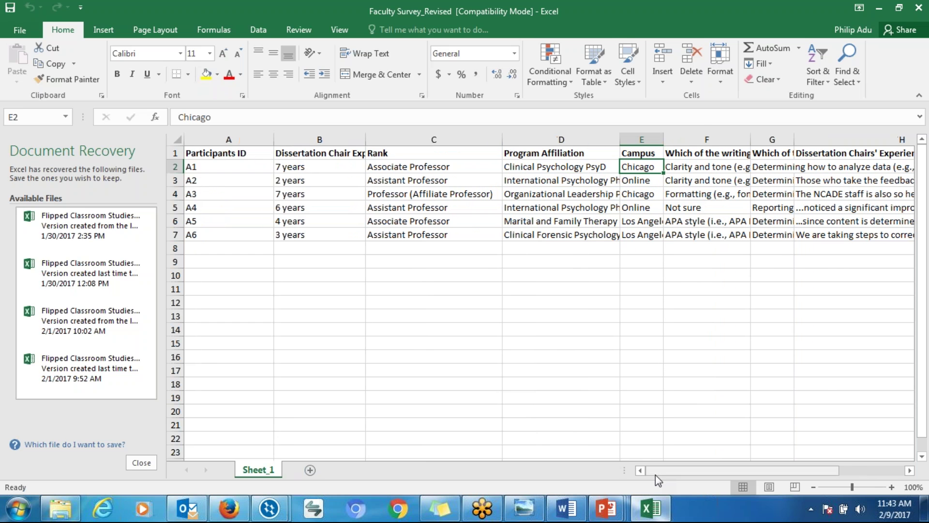
Minimize Excel and File Explorer to return to the Word document and review the Using NVivo outline on page 2.
left_click(878, 9)
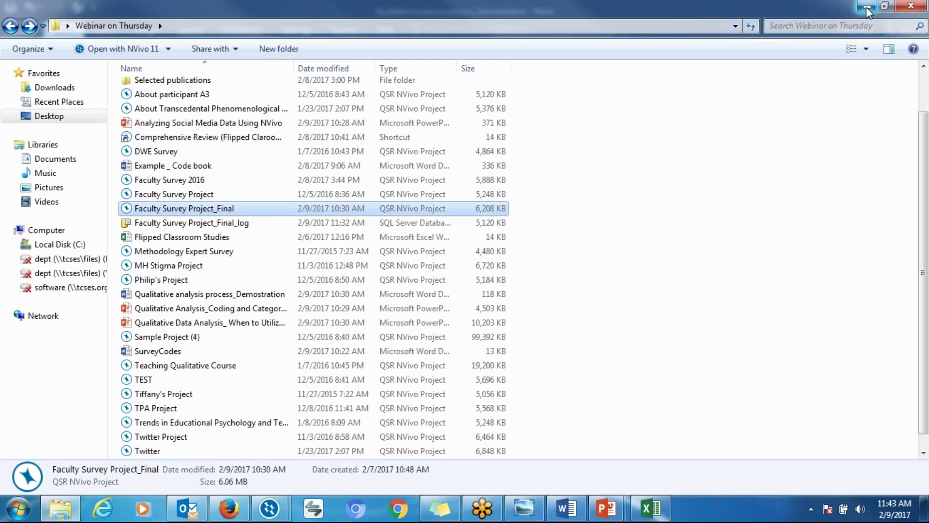
left_click(866, 8)
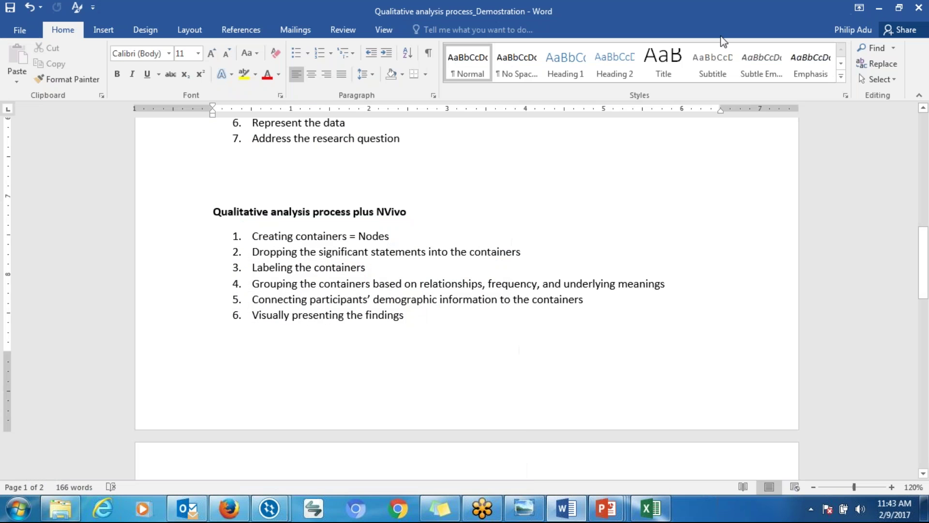
scroll(555, 190, "down", 3)
scroll(554, 190, "up", 3)
left_click(483, 269)
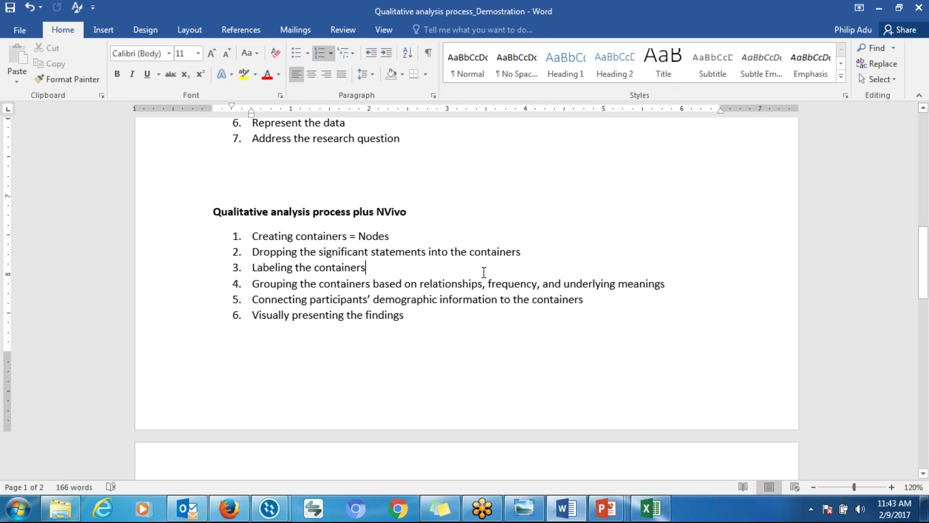
key("ctrl+End")
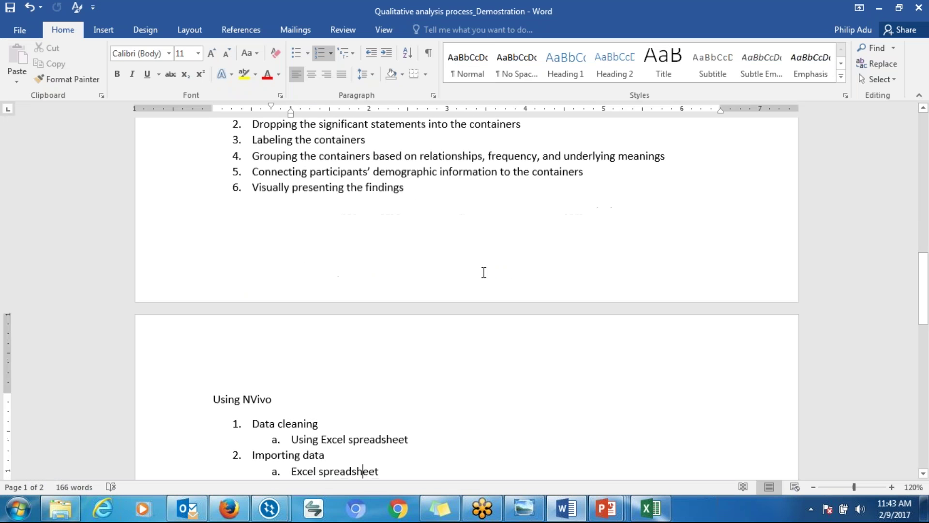
key("Down")
key("Down")
key("Down")
key("Down")
key("Down")
key("Down")
key("Down")
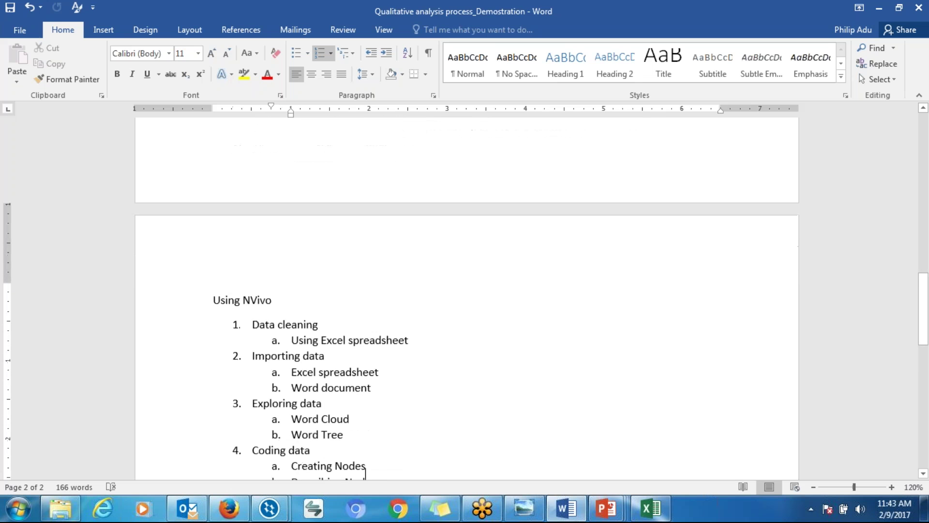
key("Down")
key("Down")
key("Down")
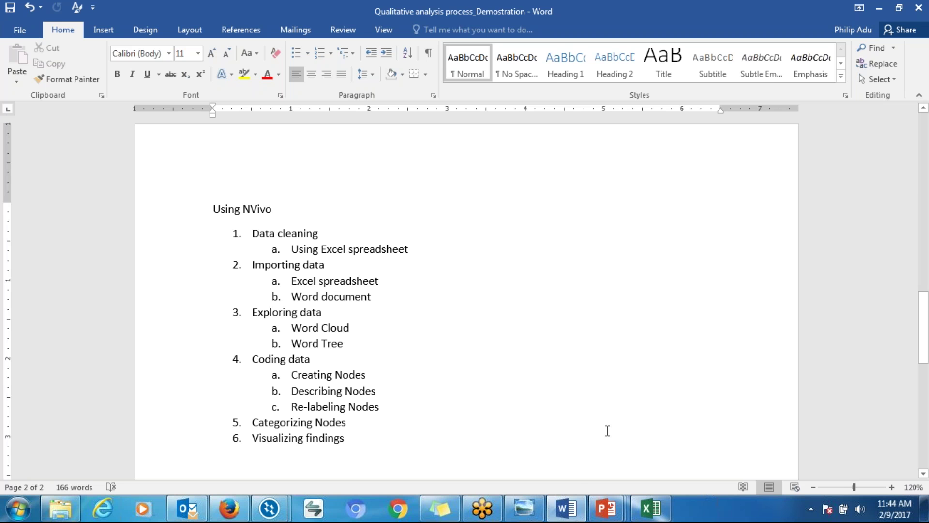
Switch to the Faculty Survey_Revised workbook in Excel and view the Dissertation Chairs' Experience column.
left_click(641, 516)
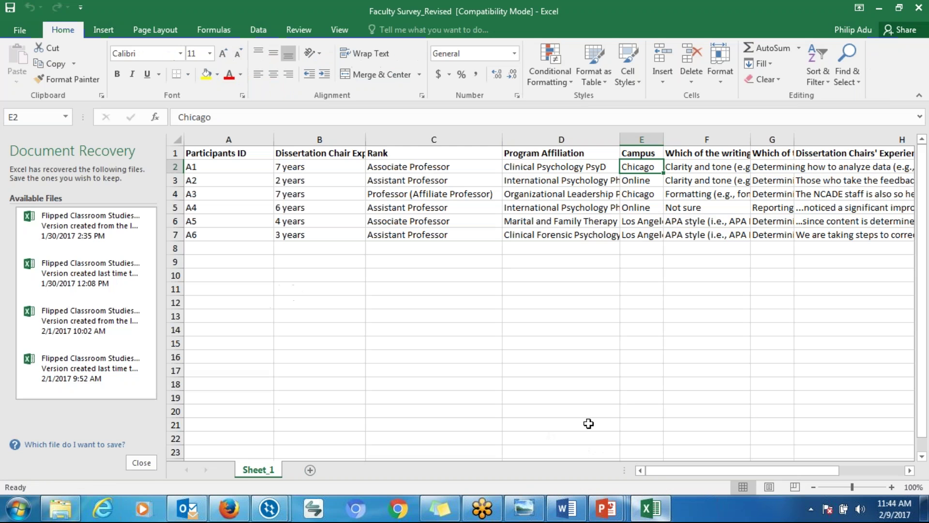
left_click_drag(662, 471, 768, 469)
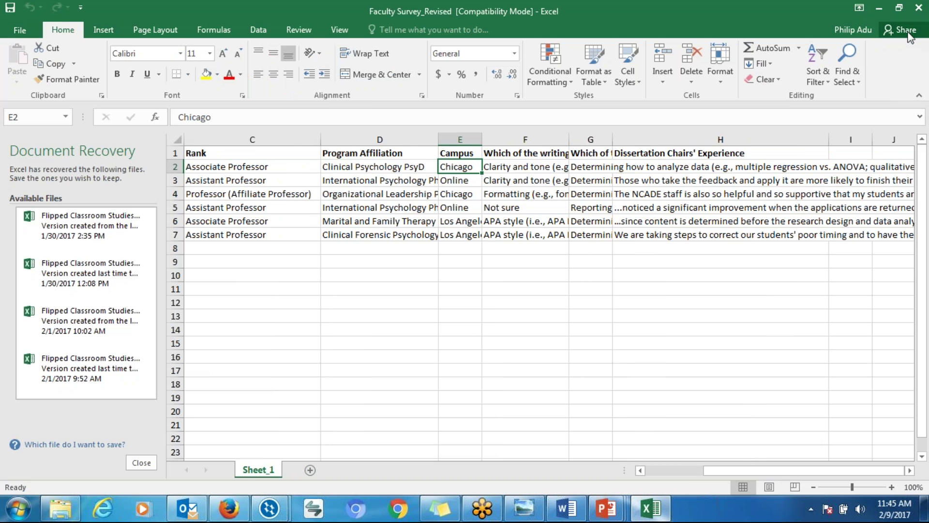
left_click(852, 155)
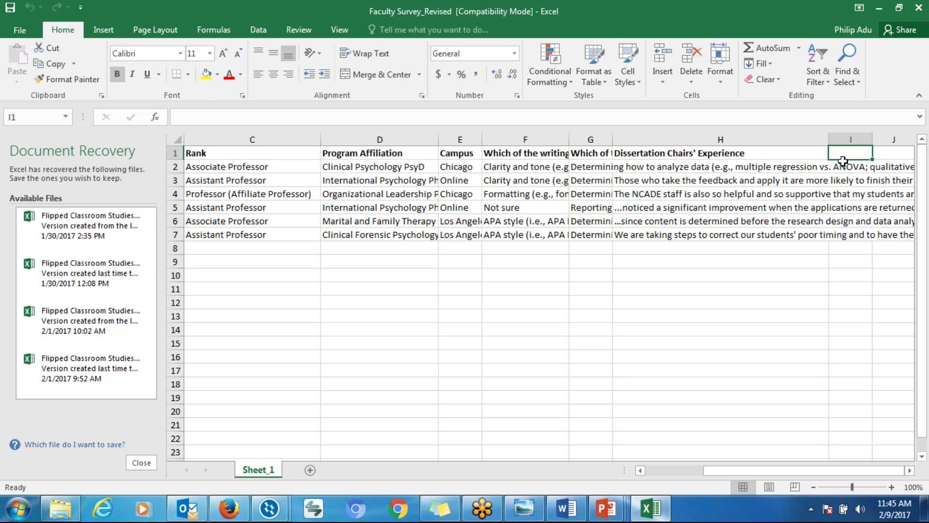
left_click(907, 31)
Revisit the Using NVivo outline in Word and switch back to the Faculty Survey_Revised workbook in Excel.
left_click(605, 508)
left_click(571, 514)
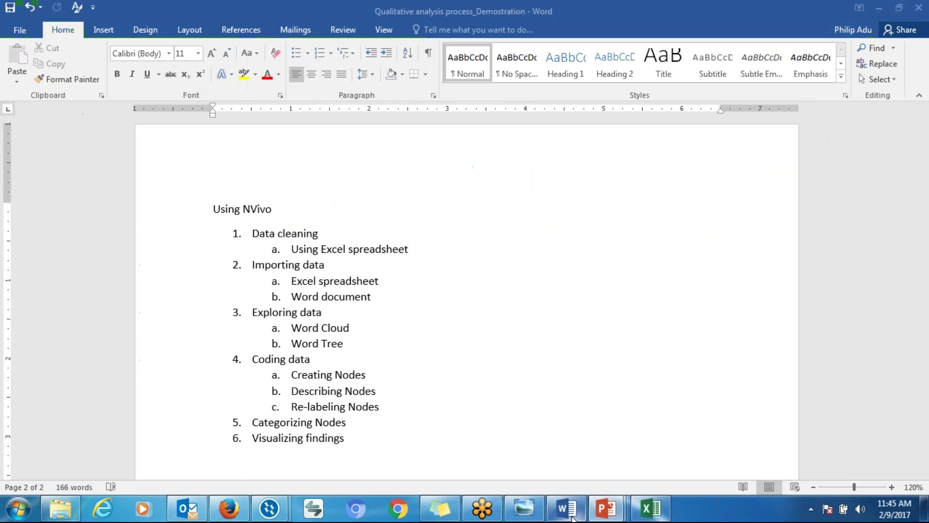
left_click(536, 422)
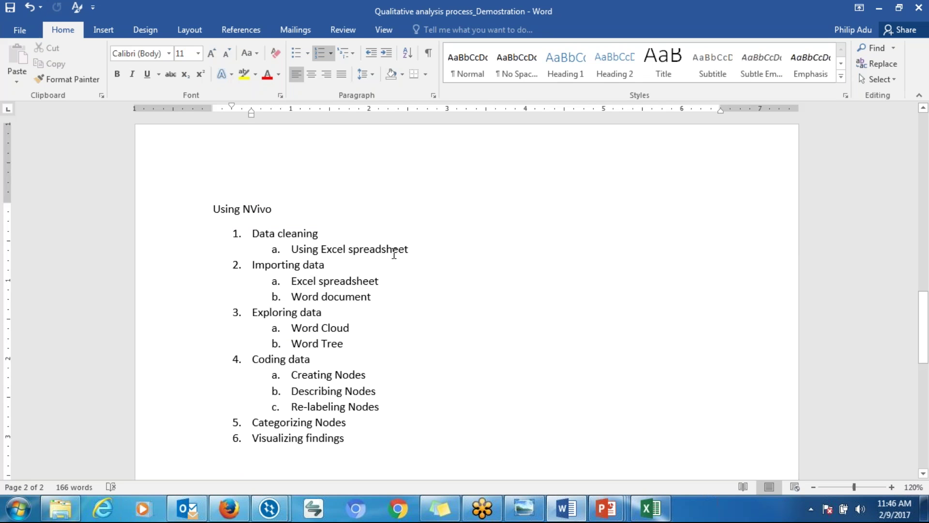
left_click(651, 508)
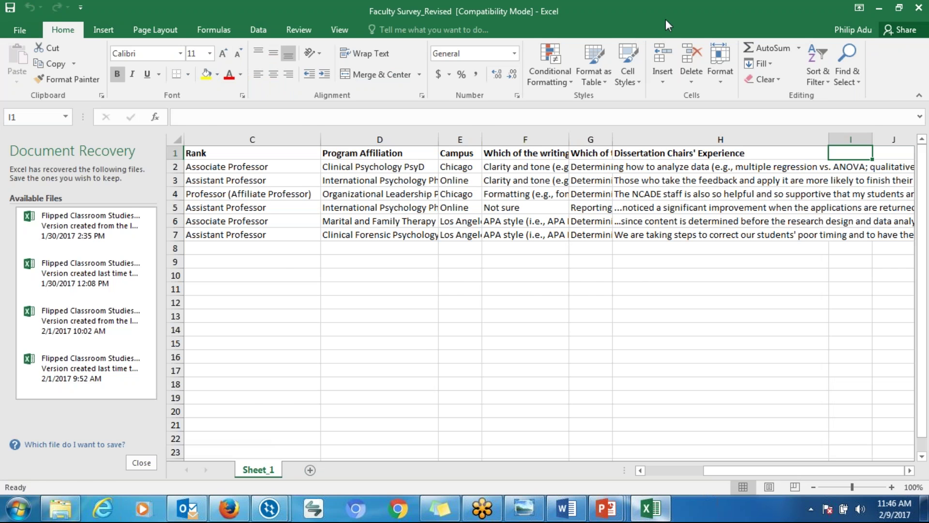
left_click_drag(651, 20, 332, 94)
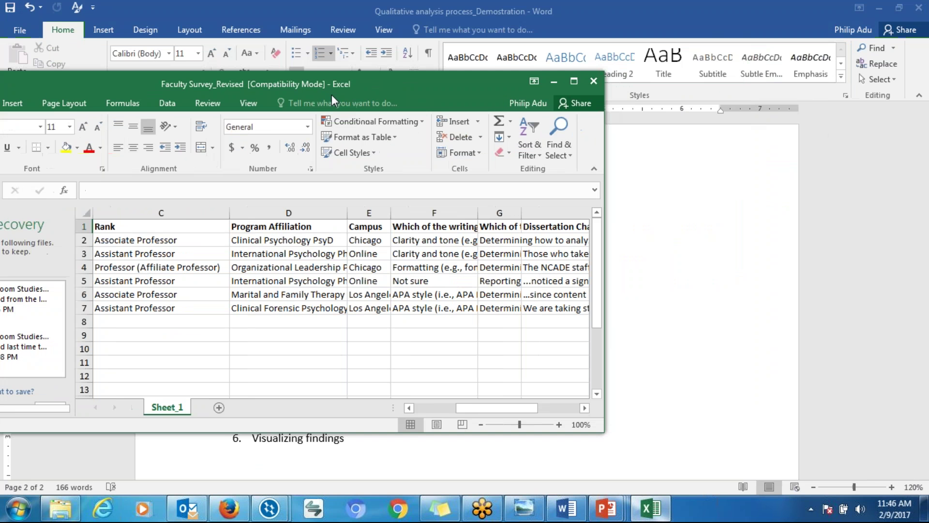
left_click(593, 80)
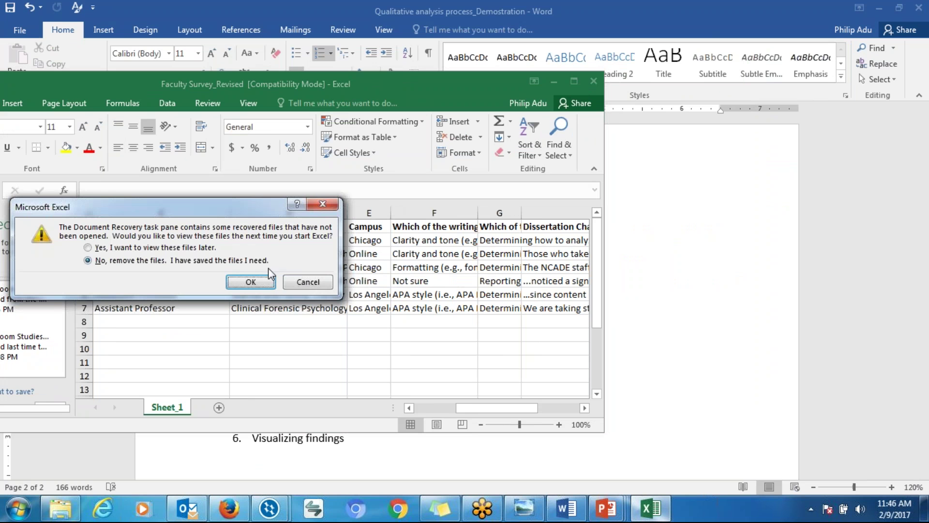
left_click(323, 204)
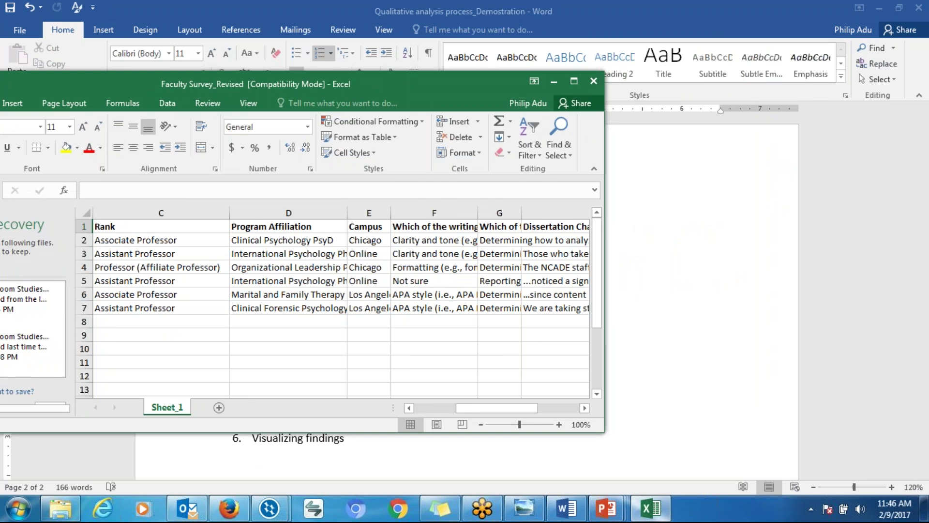
left_click(574, 80)
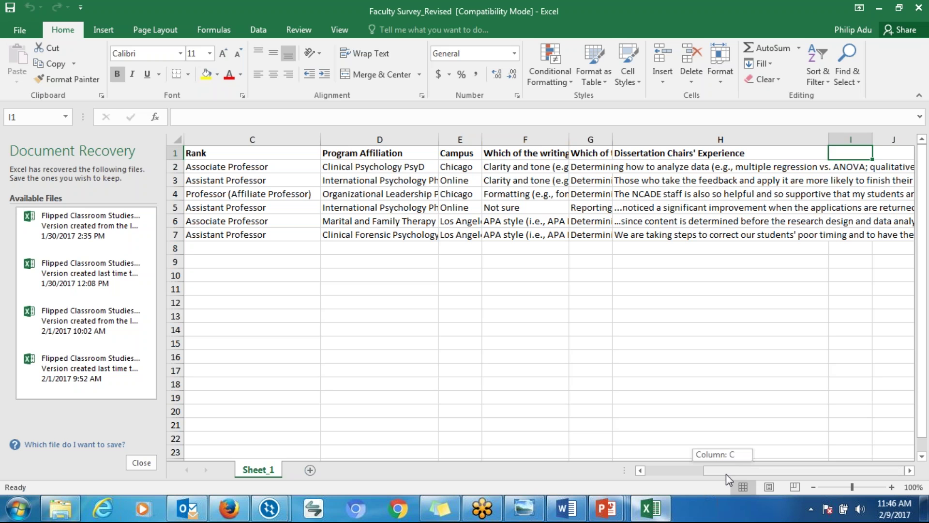
Select participant A1's response in cell H2 under Dissertation Chairs' Experience.
left_click(649, 167)
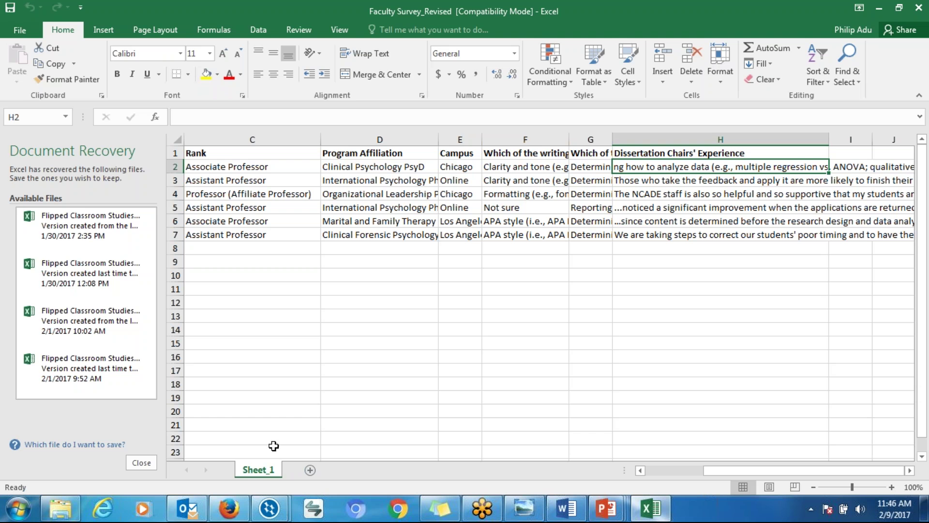
Switch to File Explorer and open the first interview transcript in the Nvivo Examples folder of Webinar on Thursday.
left_click(60, 505)
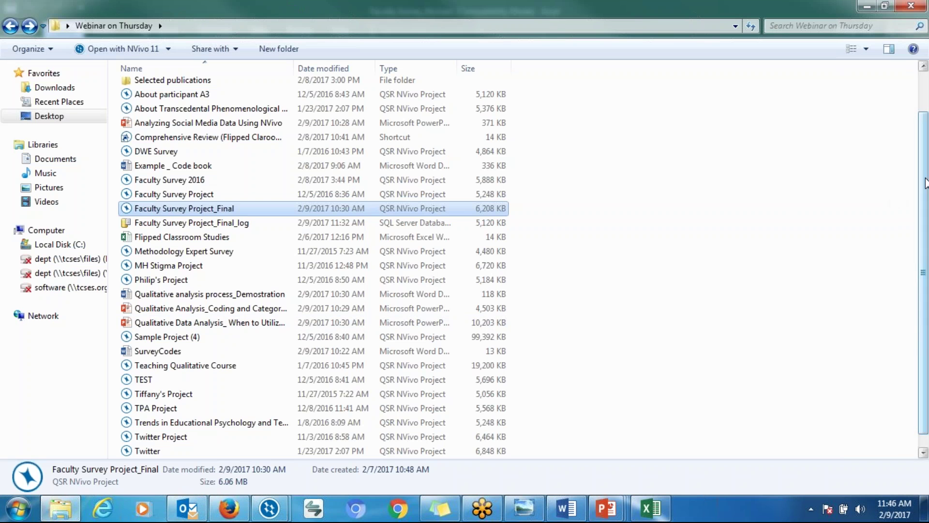
scroll(919, 151, "up", 2)
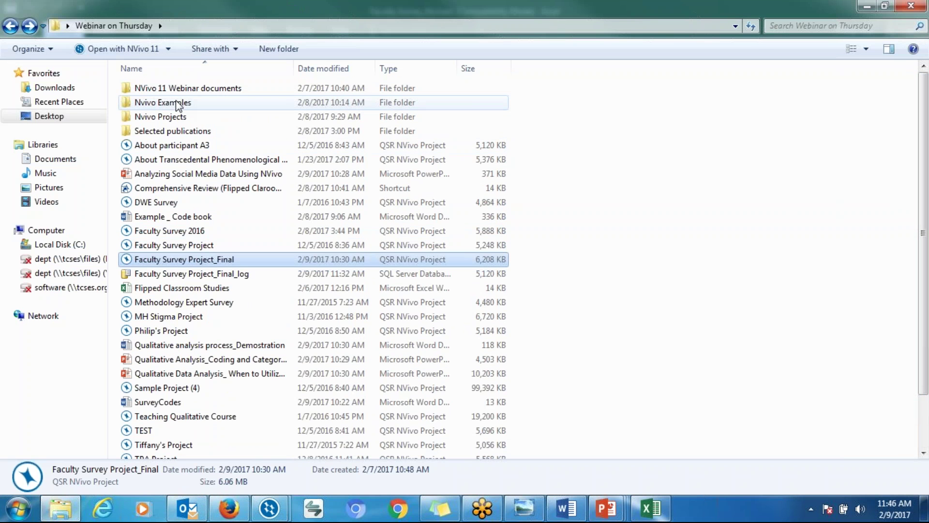
double_click(177, 103)
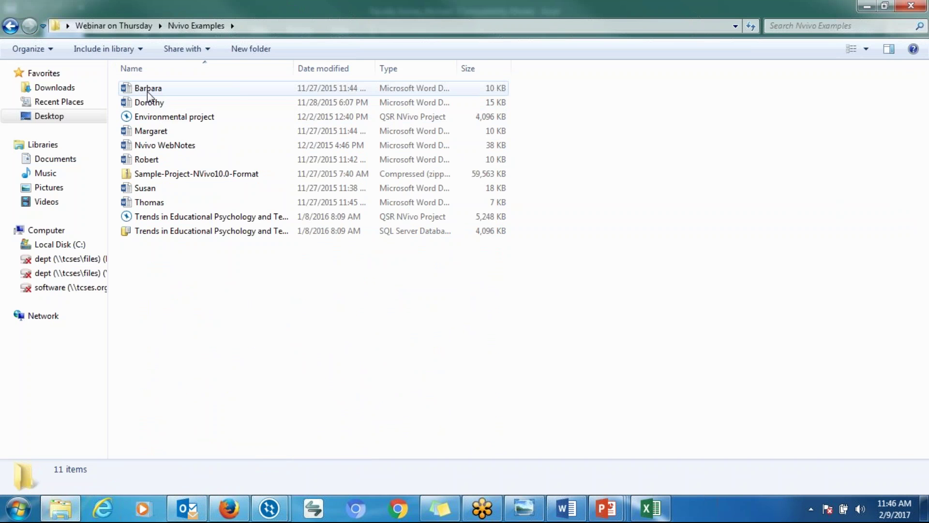
left_click(154, 91)
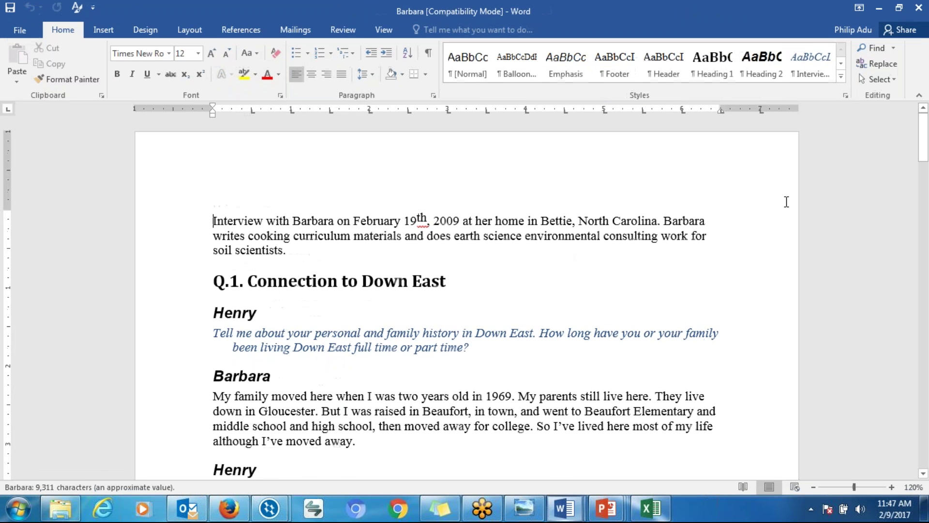
Review the interview questions and the participant's answers in the transcript, and close the document.
mouse_move(923, 139)
left_mouse_down()
mouse_move(923, 160)
mouse_move(923, 151)
left_mouse_up()
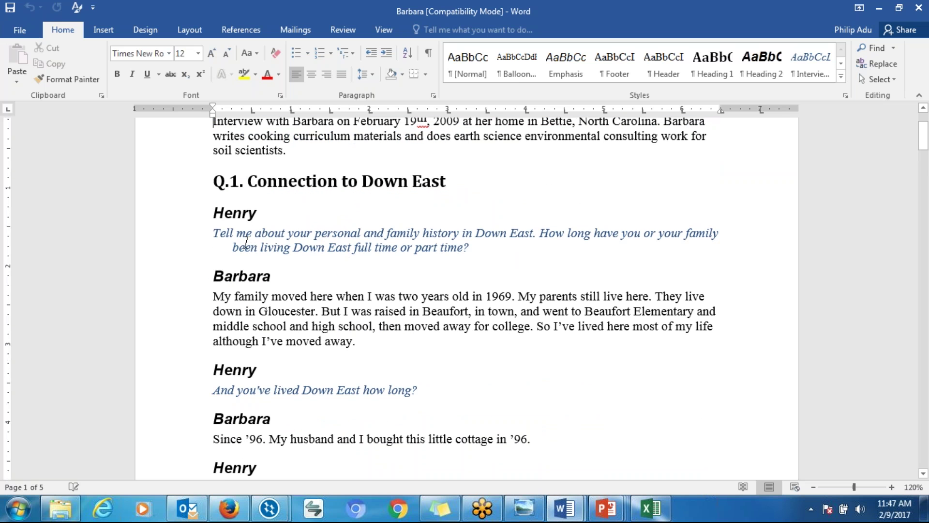
left_click_drag(233, 247, 355, 247)
left_click_drag(234, 296, 442, 326)
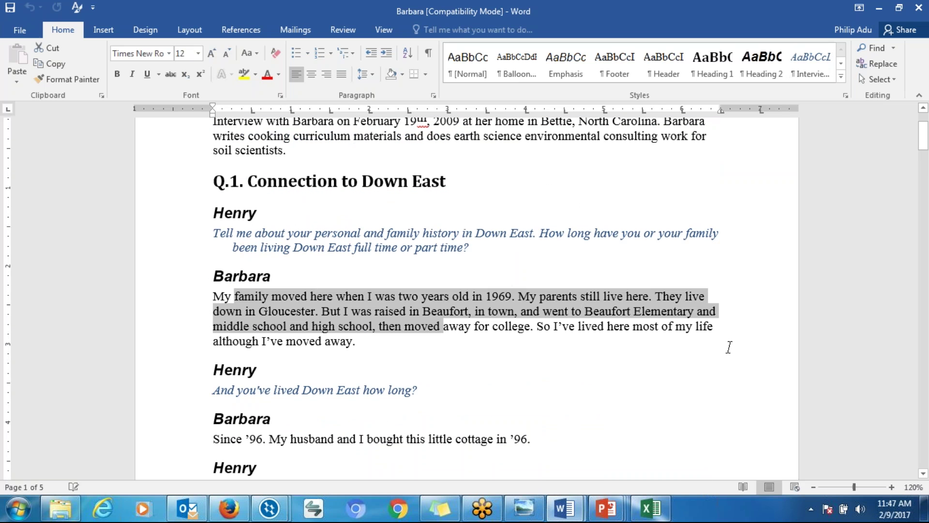
left_click_drag(923, 138, 923, 291)
double_click(676, 17)
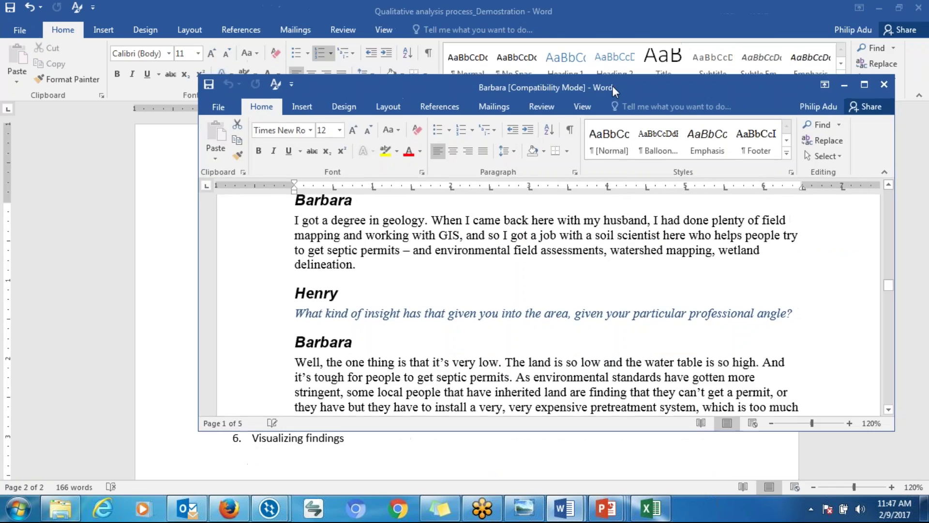
left_click(885, 85)
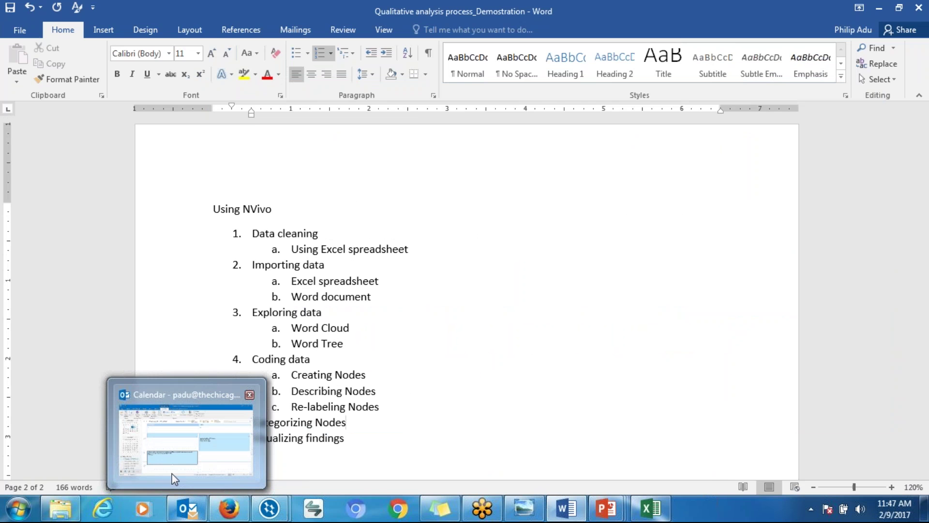
Return to the Nvivo Examples folder in File Explorer and view its interview documents.
left_click(63, 517)
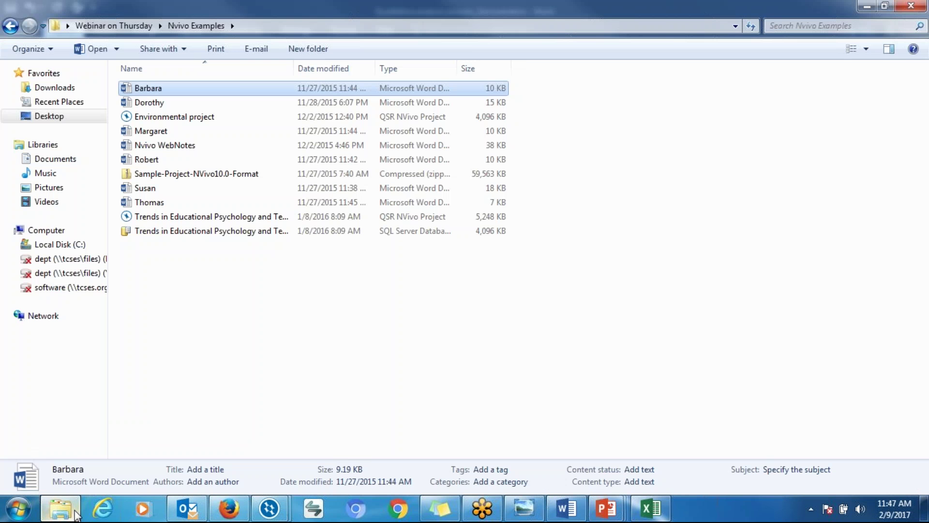
left_click(174, 102)
left_click(173, 93)
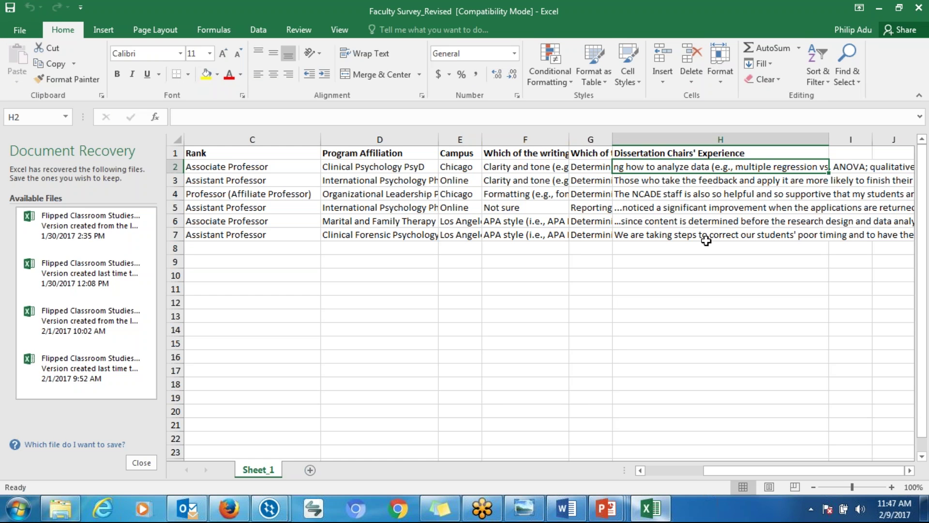
Examine the participants' responses under Dissertation Chairs' Experience and the Rank column in the Faculty Survey_Revised workbook.
left_click(850, 154)
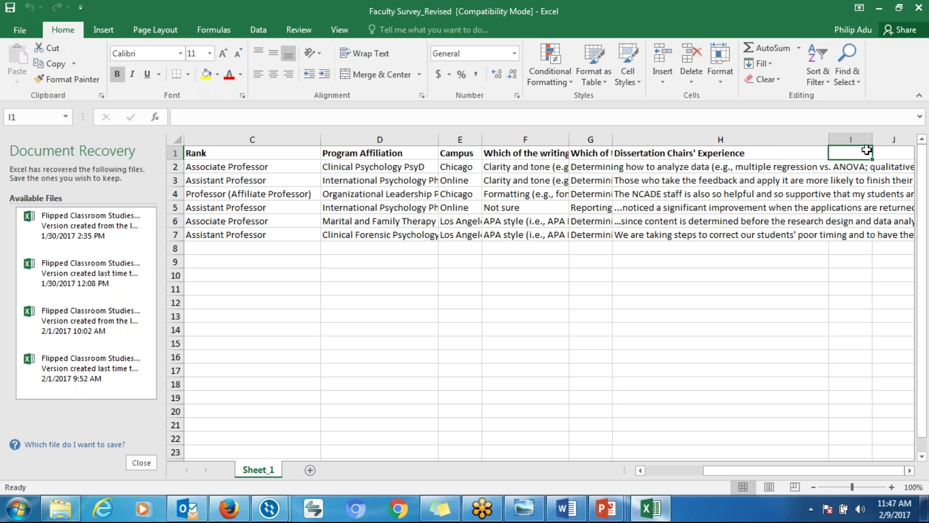
left_click(650, 179)
left_click(671, 217)
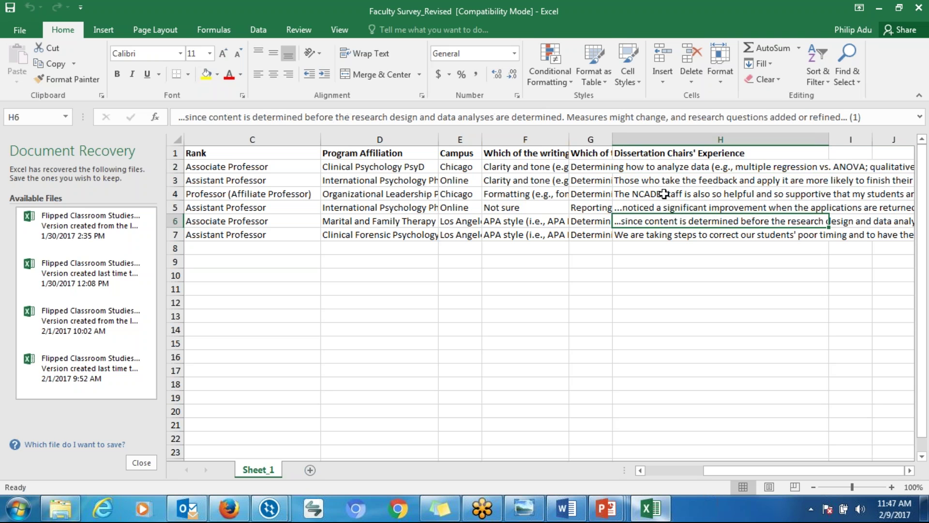
left_click(664, 196)
left_click(678, 219)
left_click(668, 208)
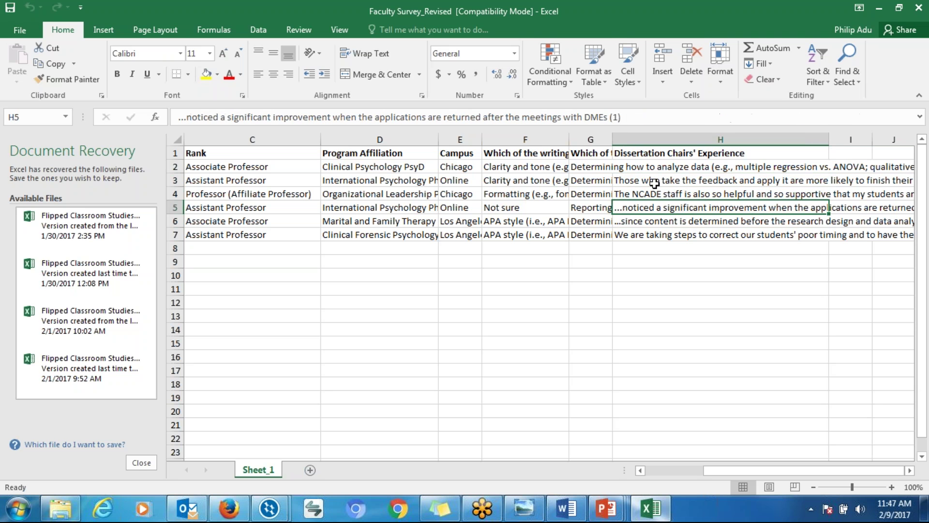
left_click(654, 183)
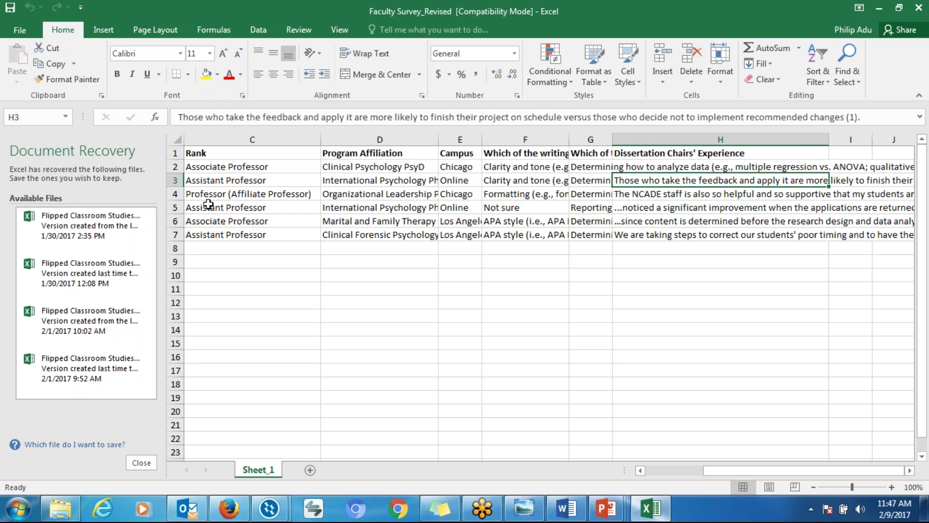
left_click(210, 207)
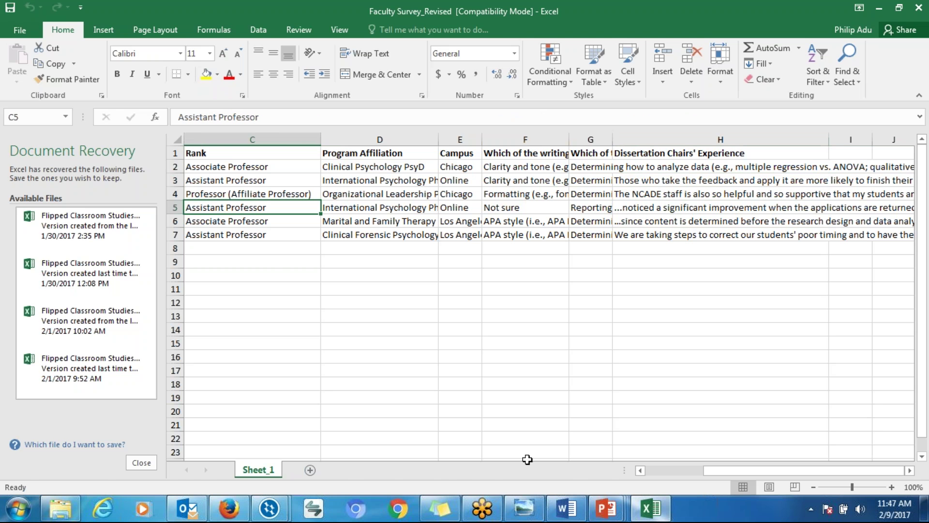
Close the Faculty Survey_Revised workbook, choosing to view the recovered files later.
double_click(603, 7)
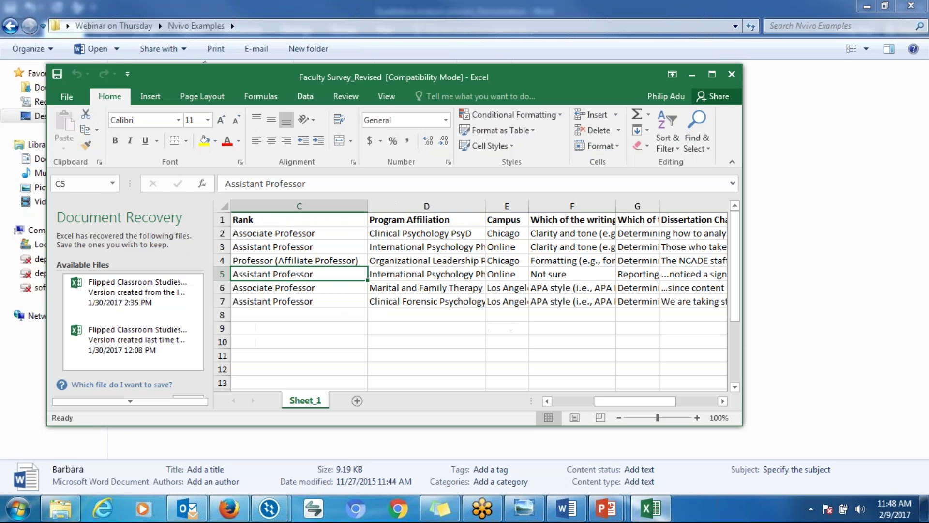
left_click(731, 76)
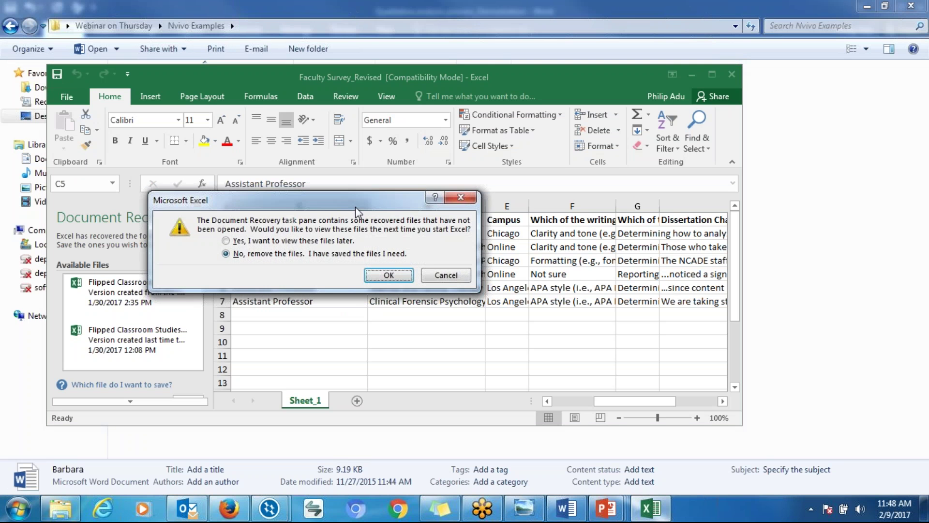
left_click(266, 242)
left_click(388, 274)
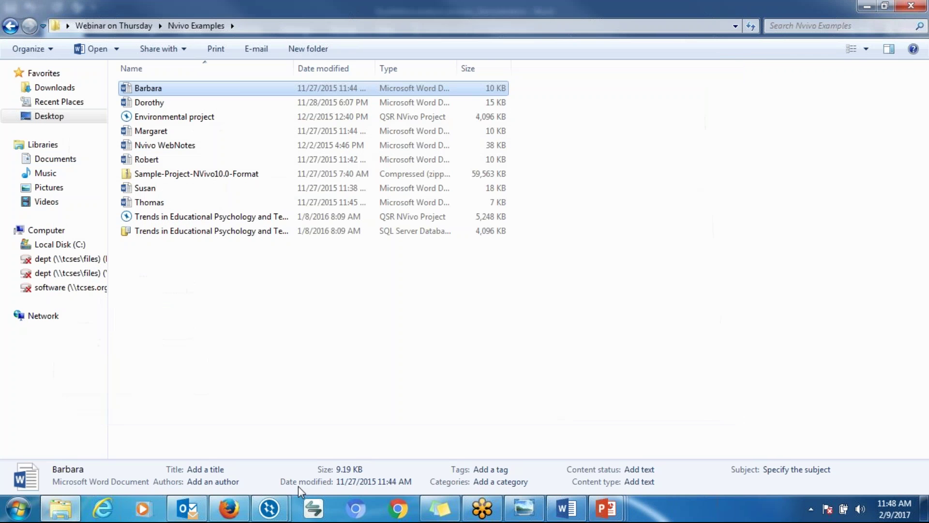
Switch to the Test2.nvp project in NVivo and save it from the save reminder.
mouse_move(280, 510)
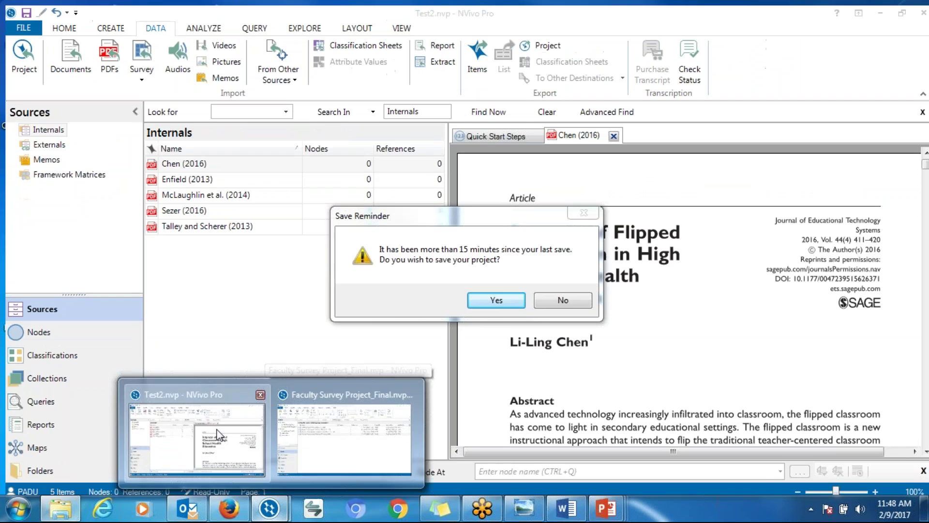
left_click(217, 432)
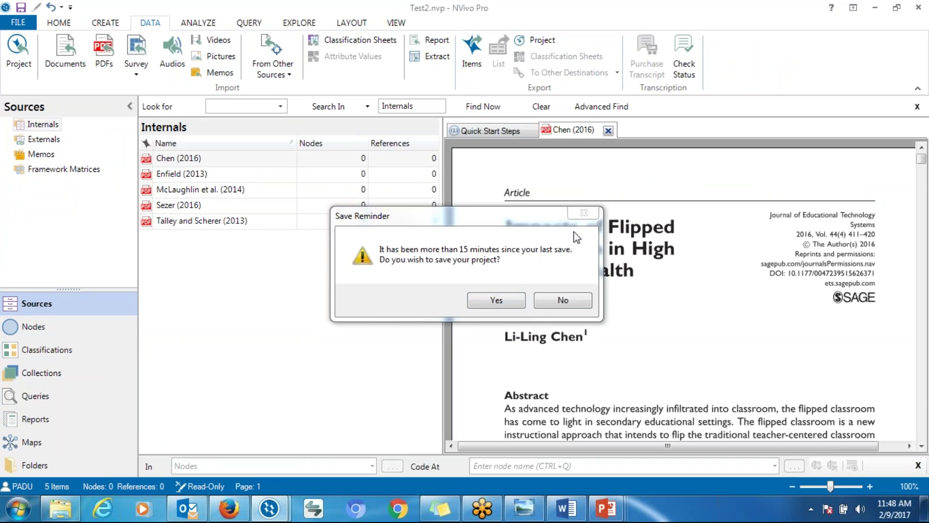
left_click(507, 297)
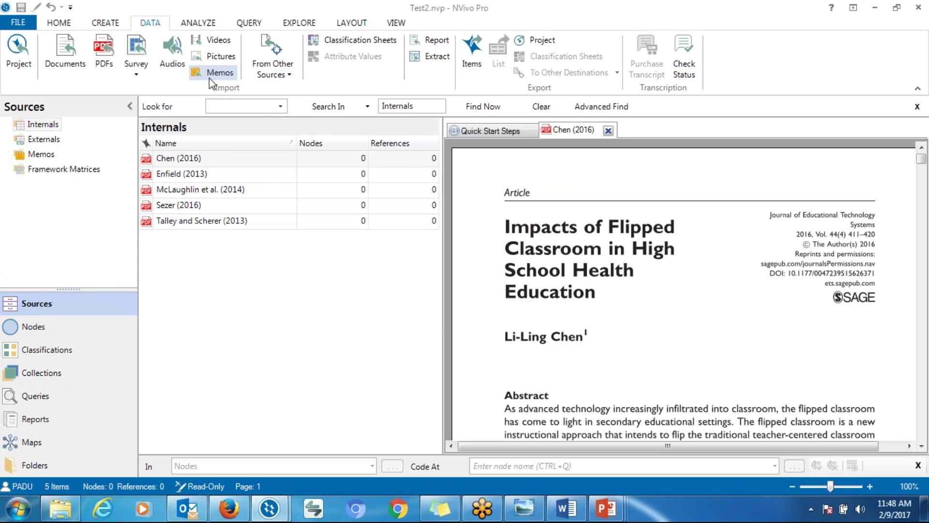
Start a survey import from an Excel file in Test2 and open Faculty Survey_Revised from the NVivo 11 Webinar documents folder.
left_click(274, 78)
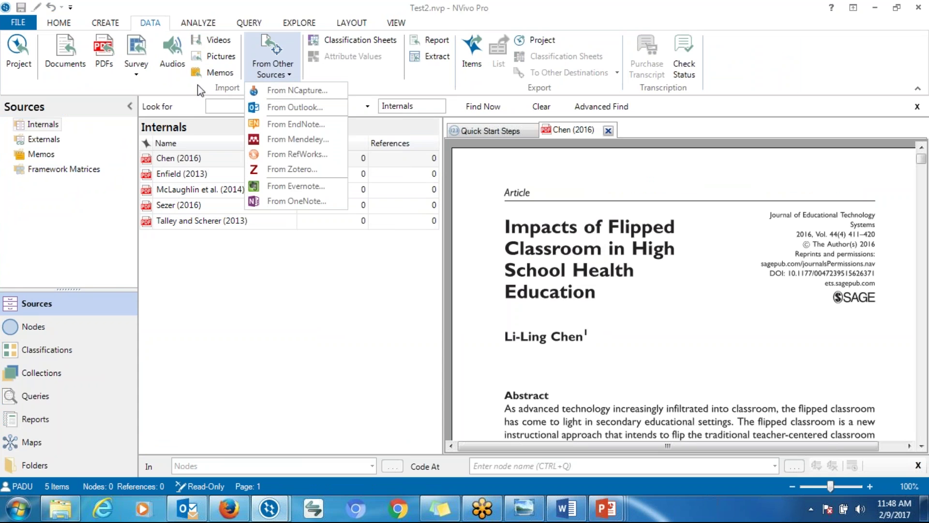
left_click(136, 75)
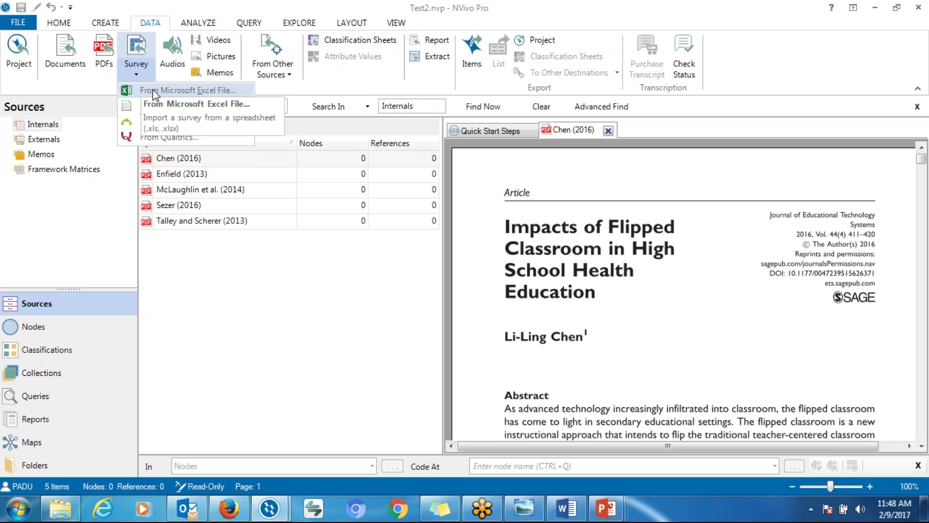
left_click(153, 91)
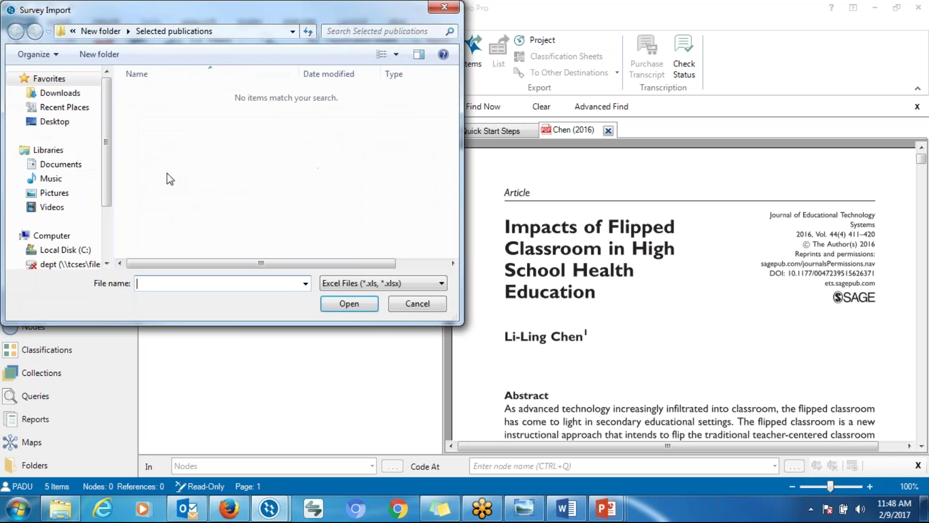
left_click(55, 121)
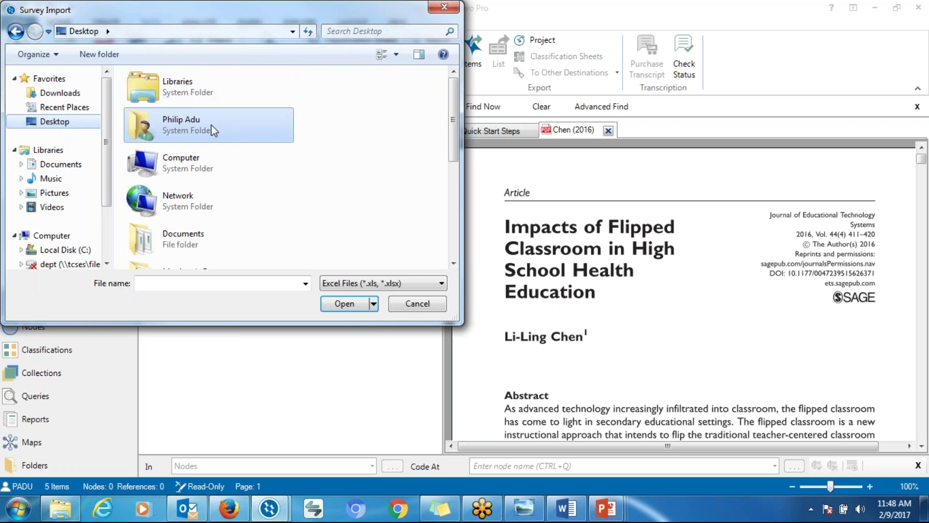
left_click_drag(452, 121, 454, 215)
double_click(257, 186)
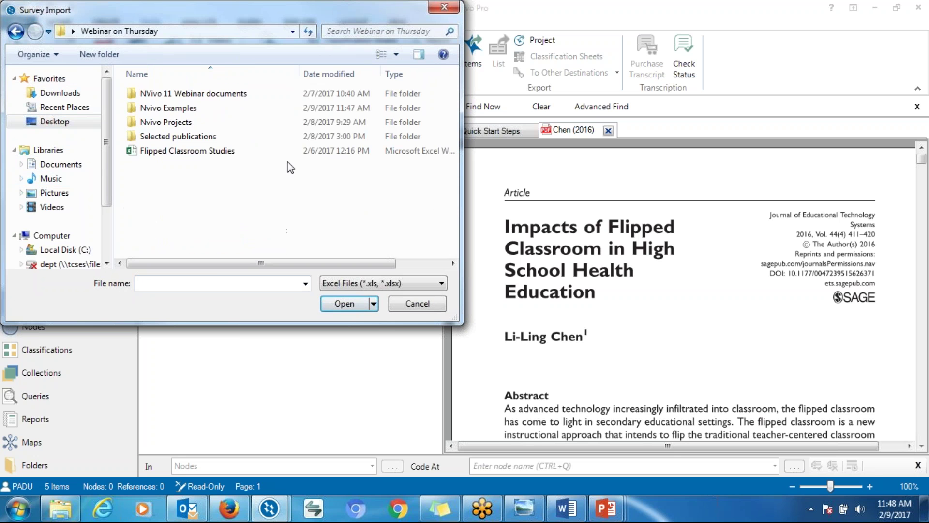
double_click(165, 108)
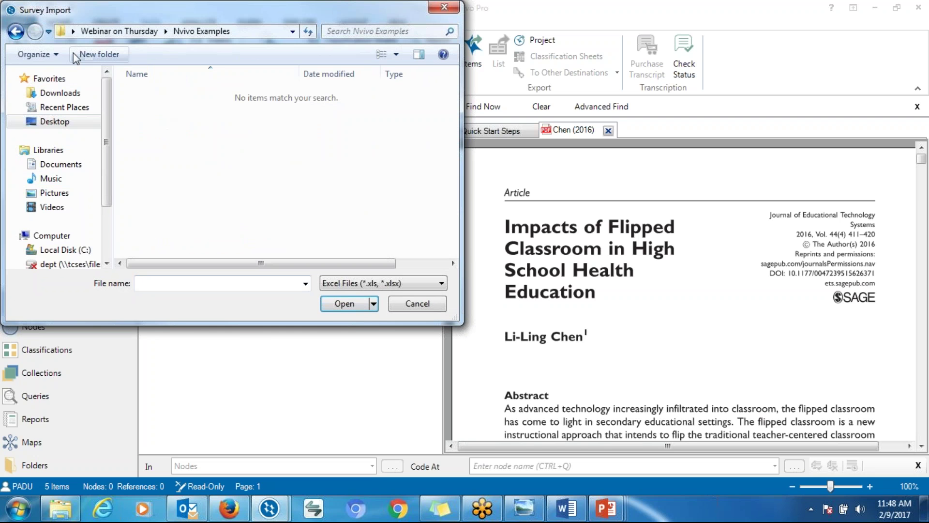
left_click(16, 31)
double_click(170, 95)
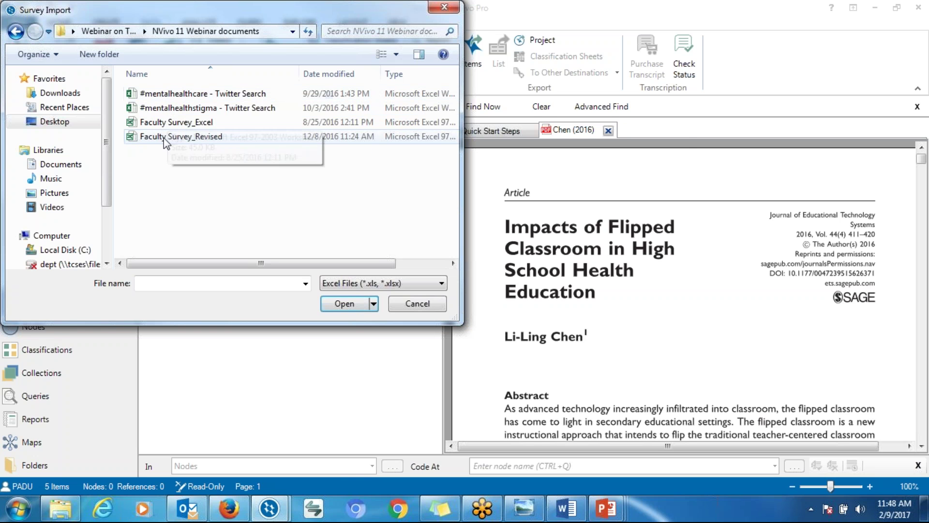
double_click(186, 137)
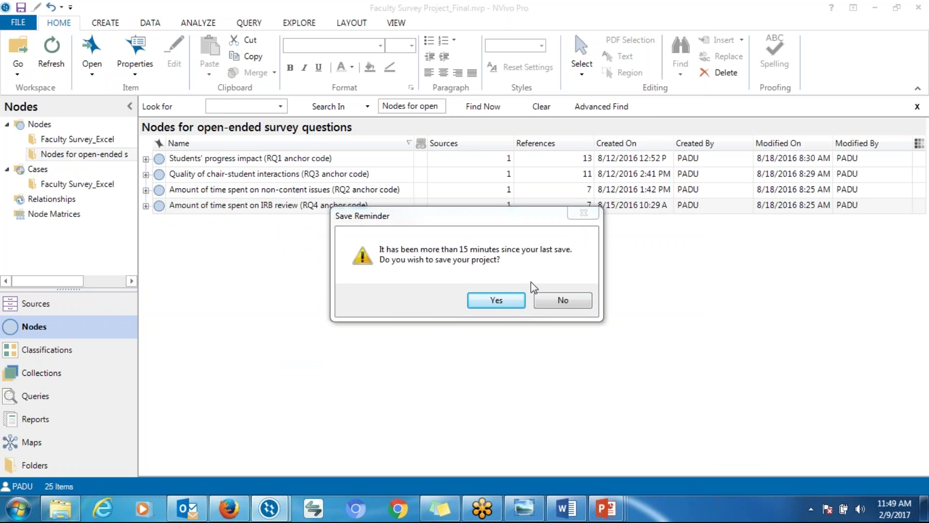
Decline saving Faculty Survey Project_Final, start an Excel survey import, and open Faculty Survey_Revised from Webinar on Thursday's NVivo 11 Webinar documents folder.
left_click(558, 302)
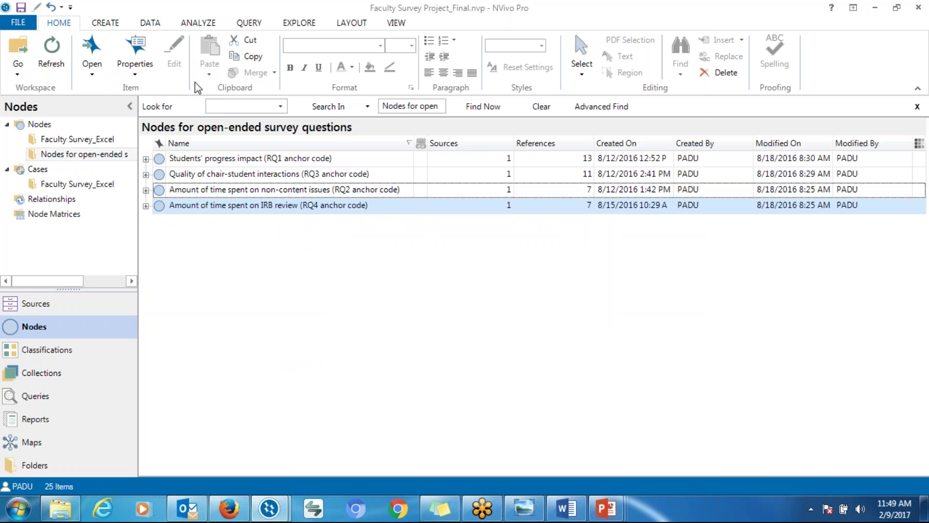
left_click(151, 24)
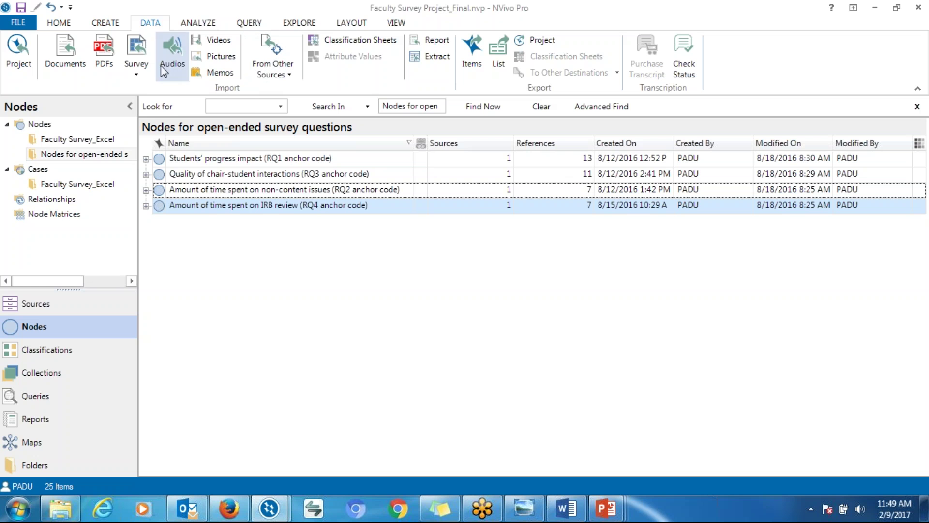
left_click(144, 66)
left_click(150, 89)
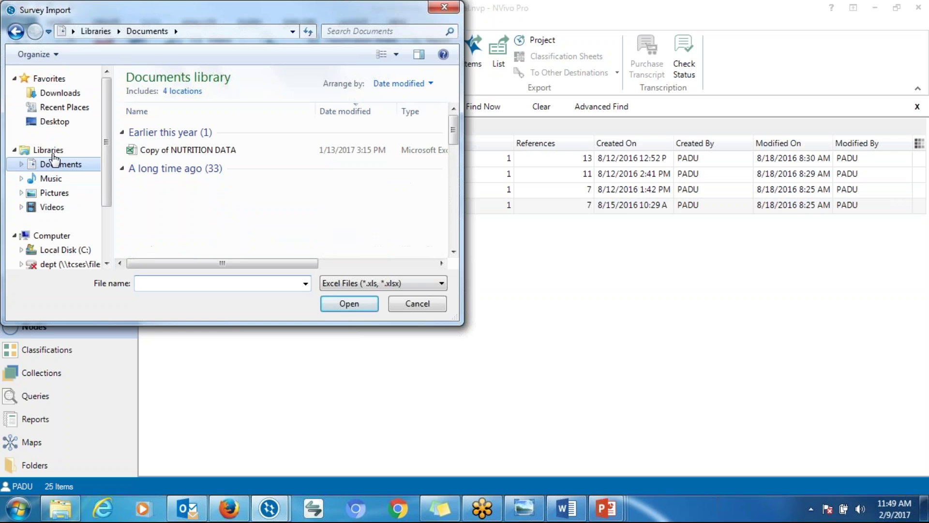
left_click(56, 124)
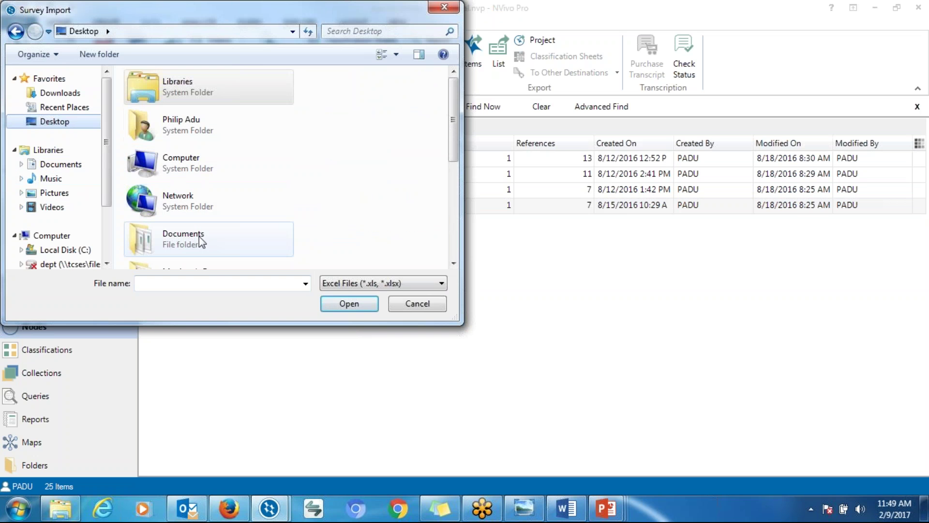
left_click(453, 214)
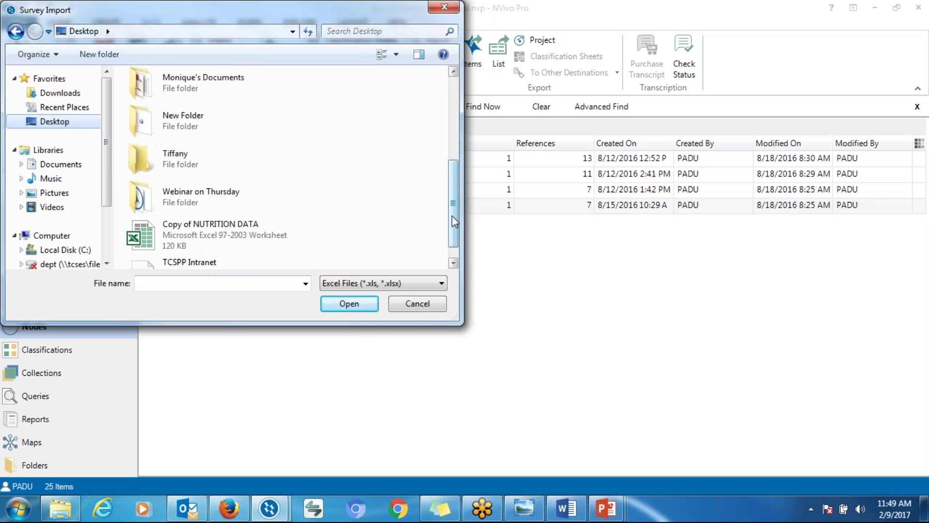
double_click(234, 193)
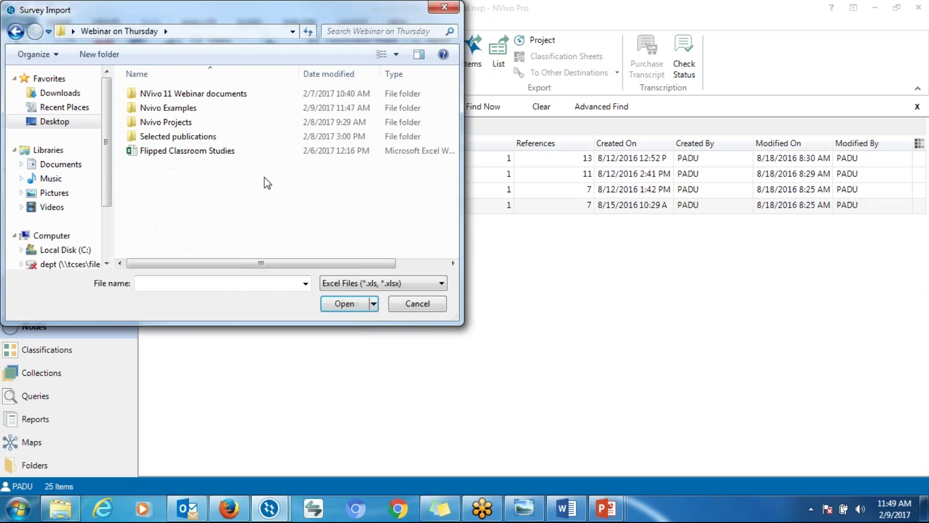
double_click(191, 95)
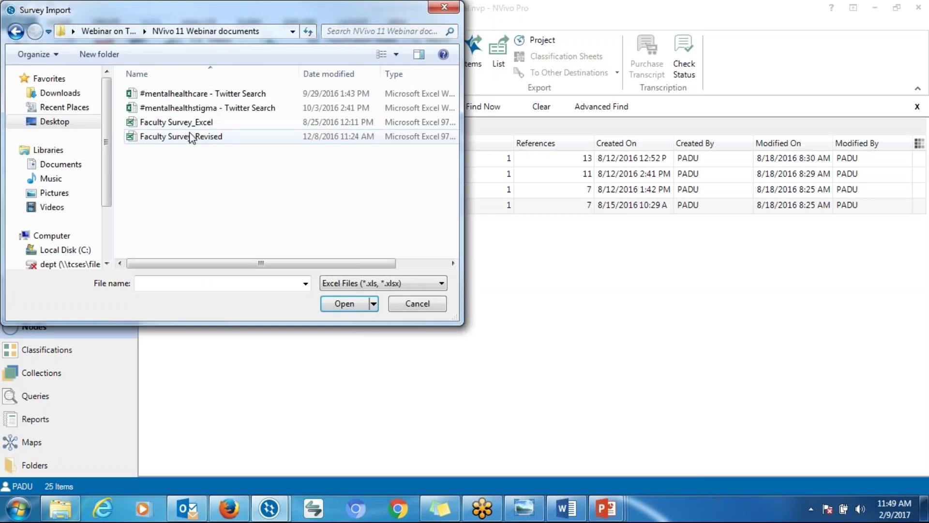
double_click(191, 136)
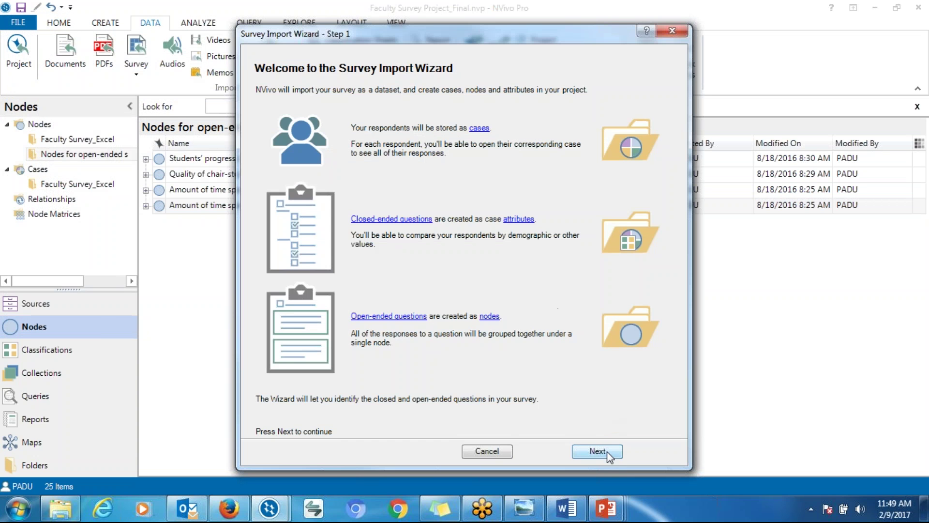
Complete the survey import with one header row, Participants ID as unique ID, the existing Survey Respondent classification and the last three questions open-ended.
left_click(607, 451)
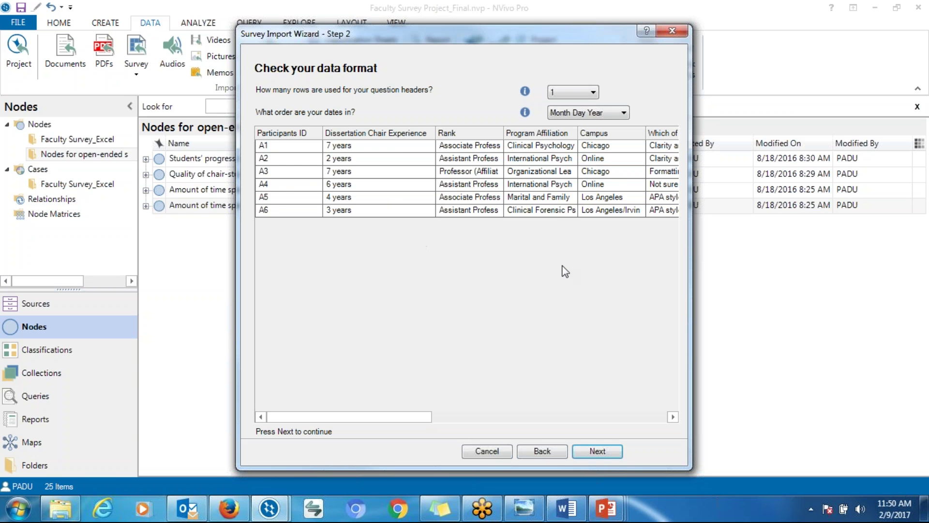
left_click_drag(398, 415, 396, 283)
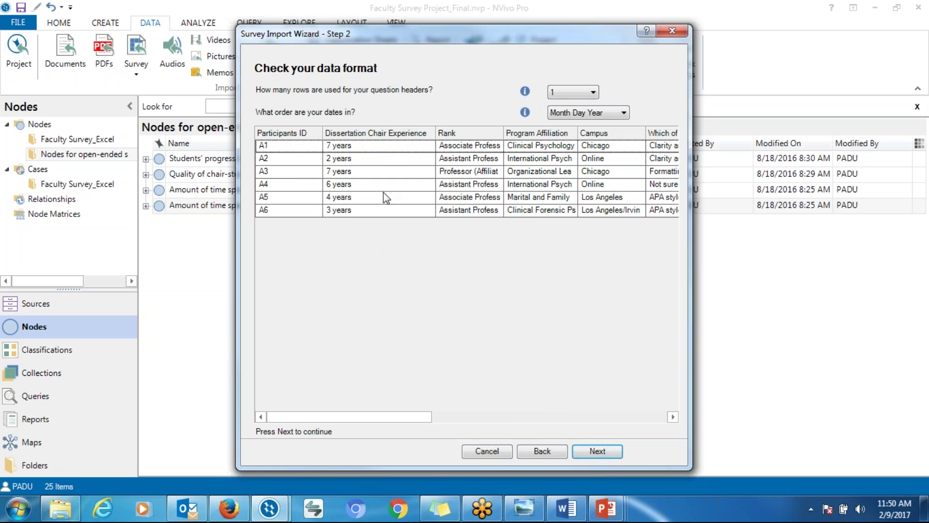
left_click_drag(395, 418, 614, 377)
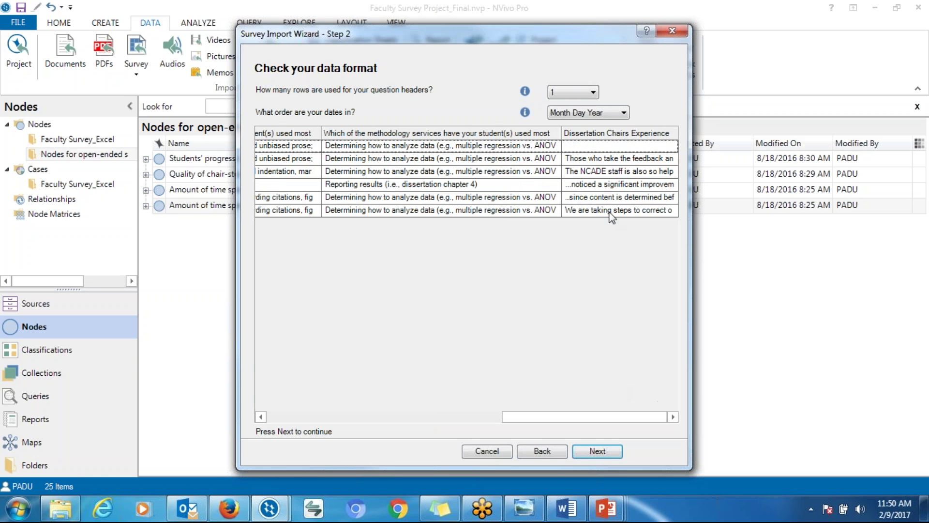
left_click(594, 448)
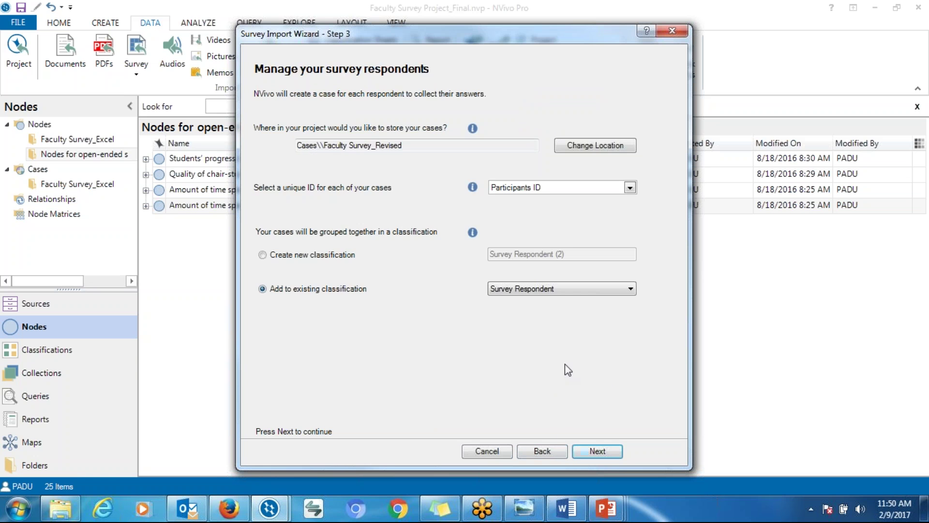
left_click(596, 450)
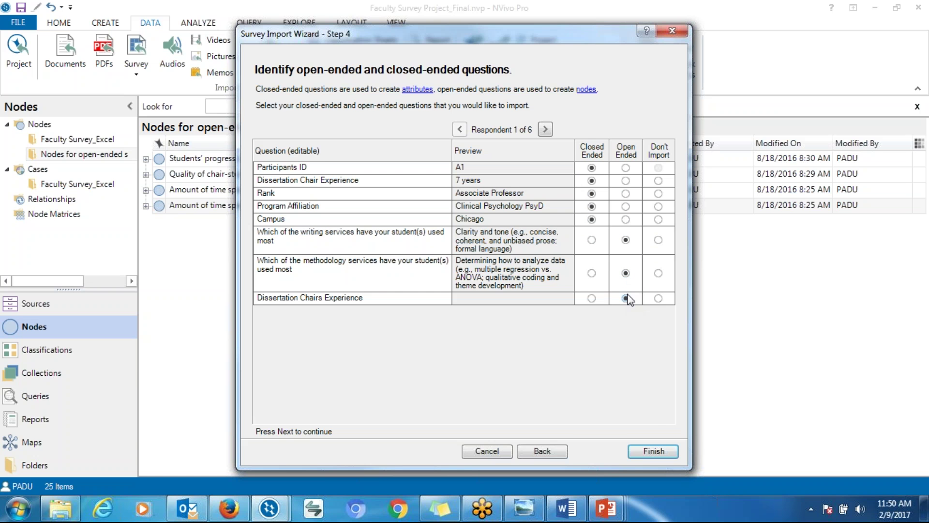
left_click(639, 449)
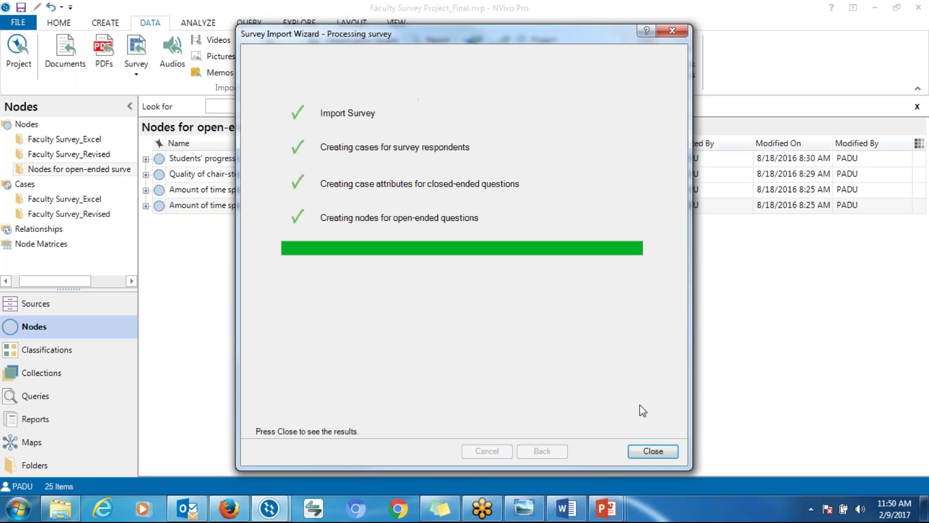
left_click(651, 451)
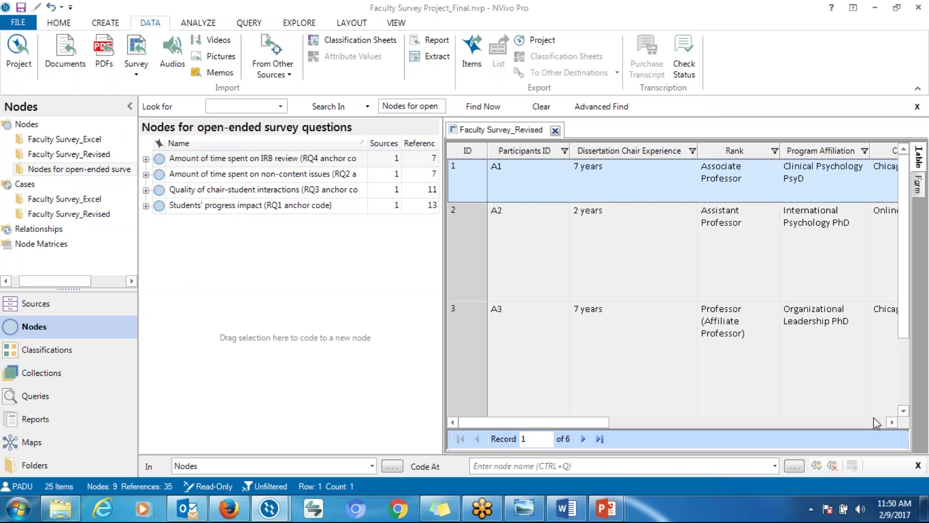
Select the entire Dissertation Chairs Experience response in record 2 of the imported dataset and start coding it.
left_click(890, 420)
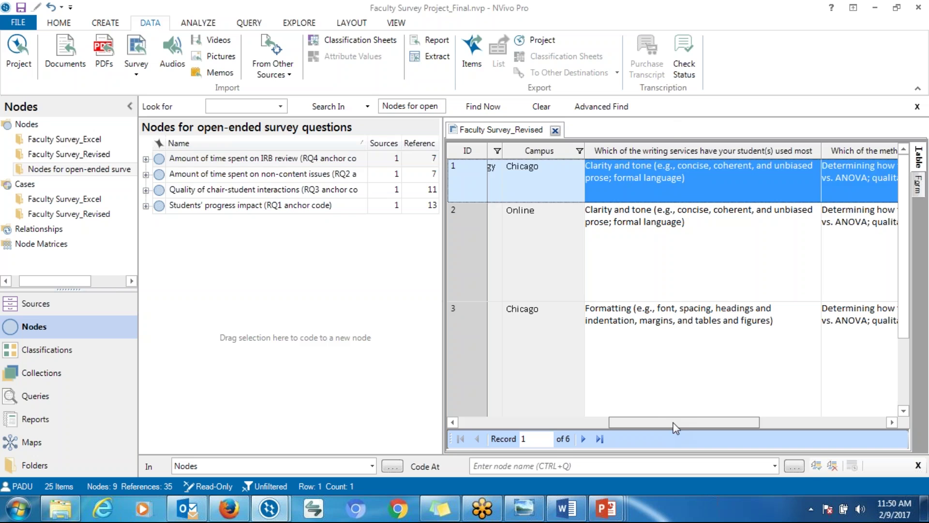
left_click_drag(709, 423, 587, 424)
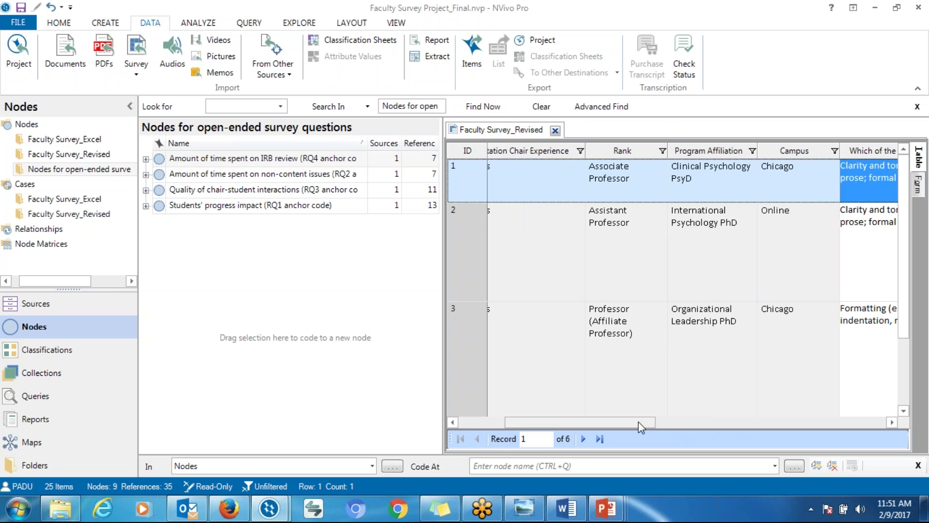
left_click_drag(638, 423, 821, 400)
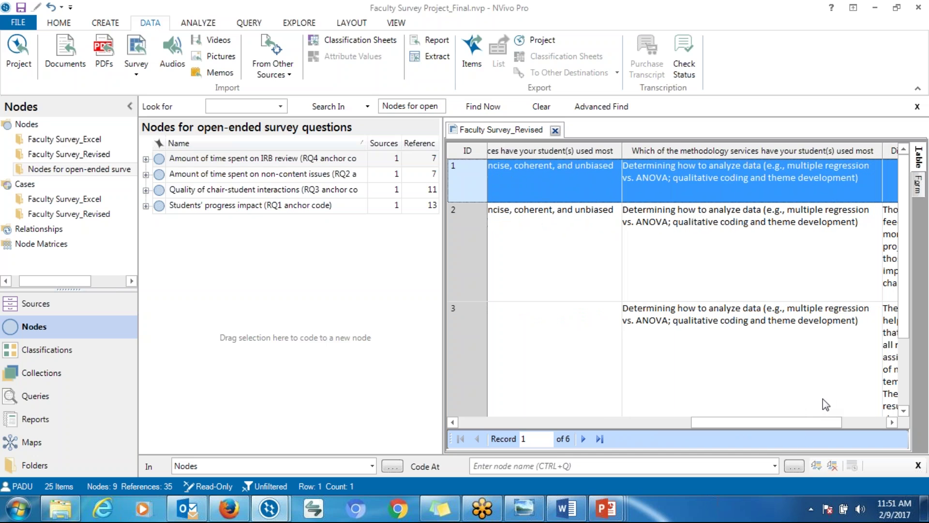
left_click_drag(783, 440, 836, 417)
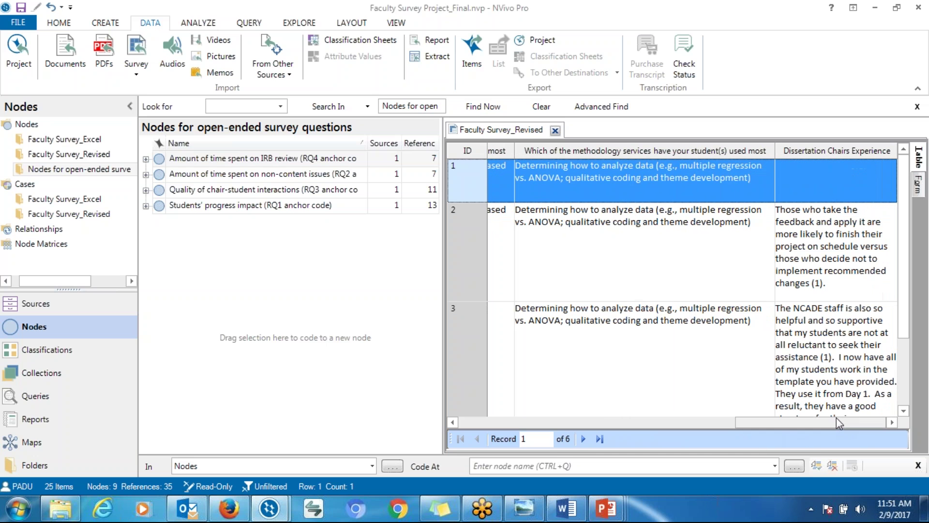
left_click(783, 213)
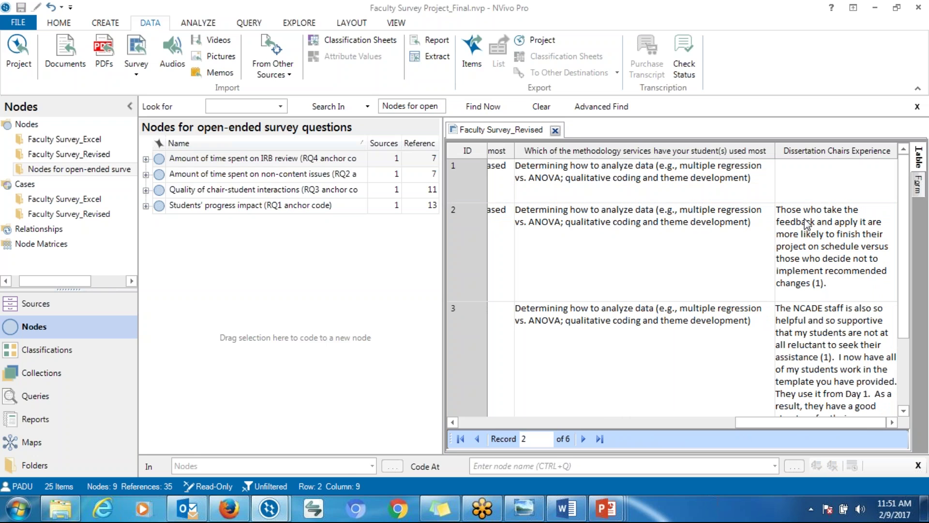
left_click_drag(829, 284, 769, 200)
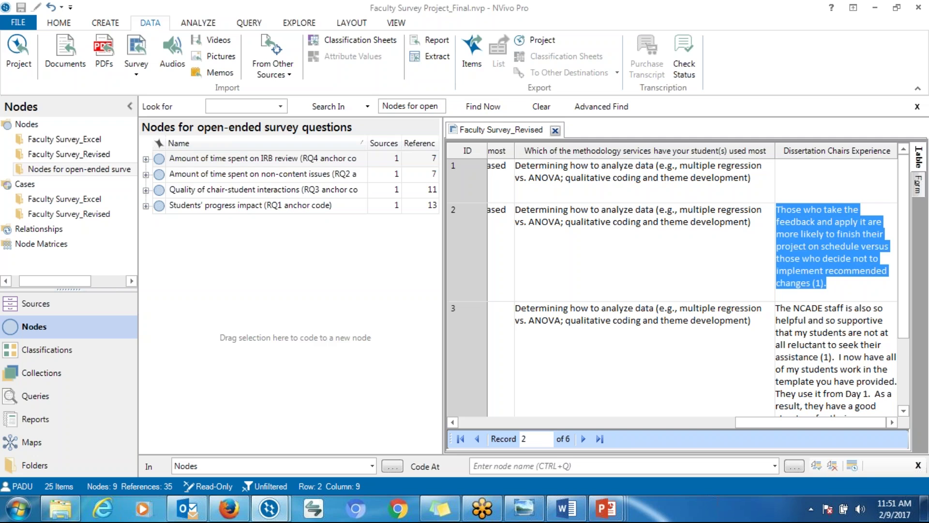
right_click(786, 231)
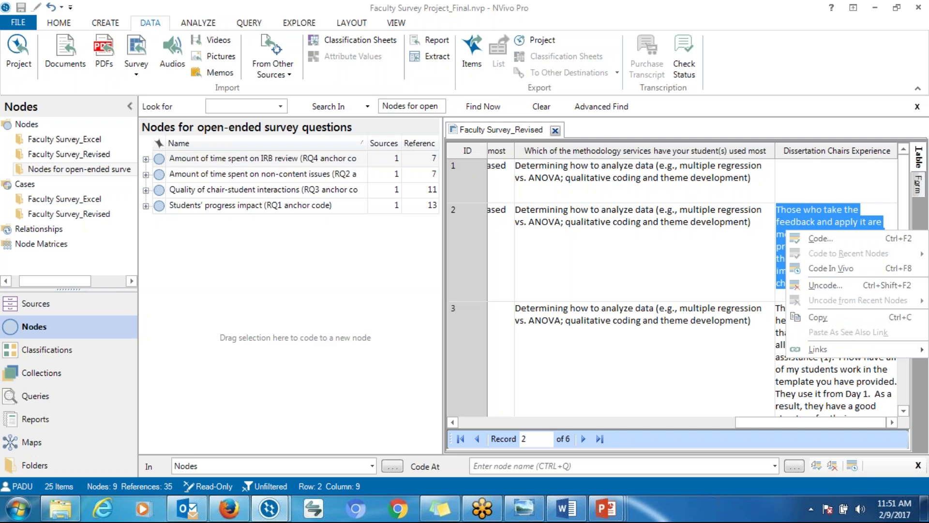
left_click(801, 240)
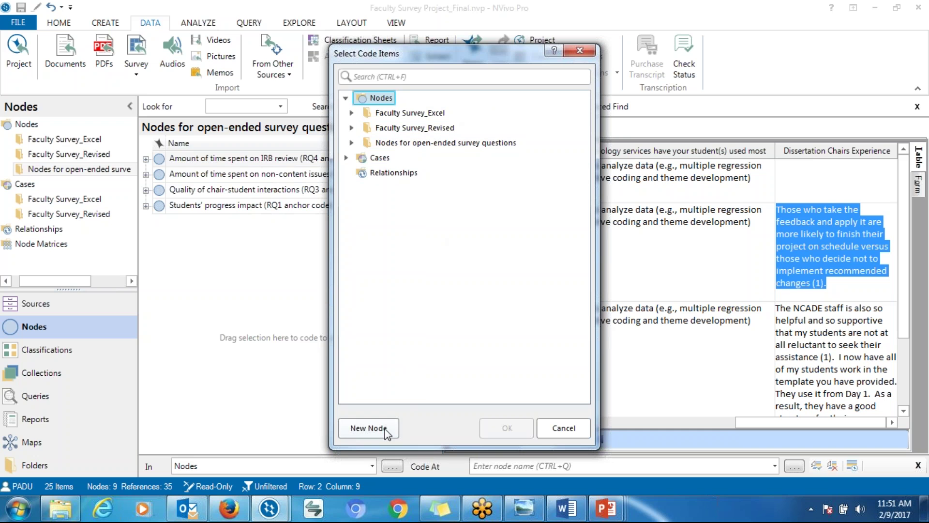
Create a new node named Fear under Nodes and code the selected response to it.
left_click(355, 113)
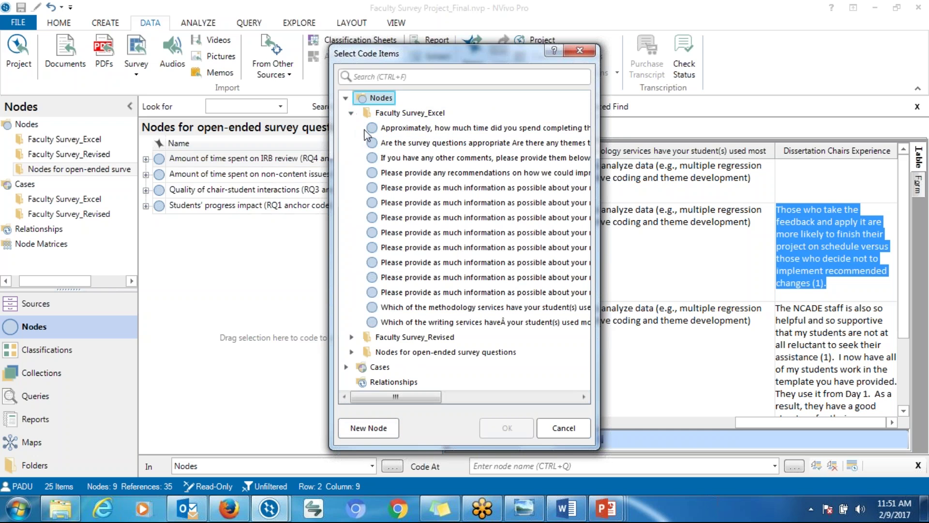
left_click(353, 114)
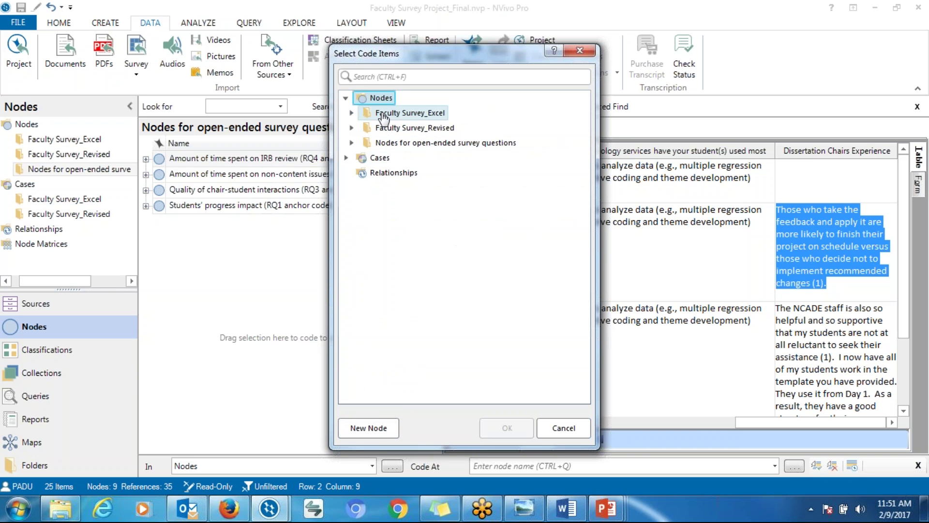
left_click(375, 428)
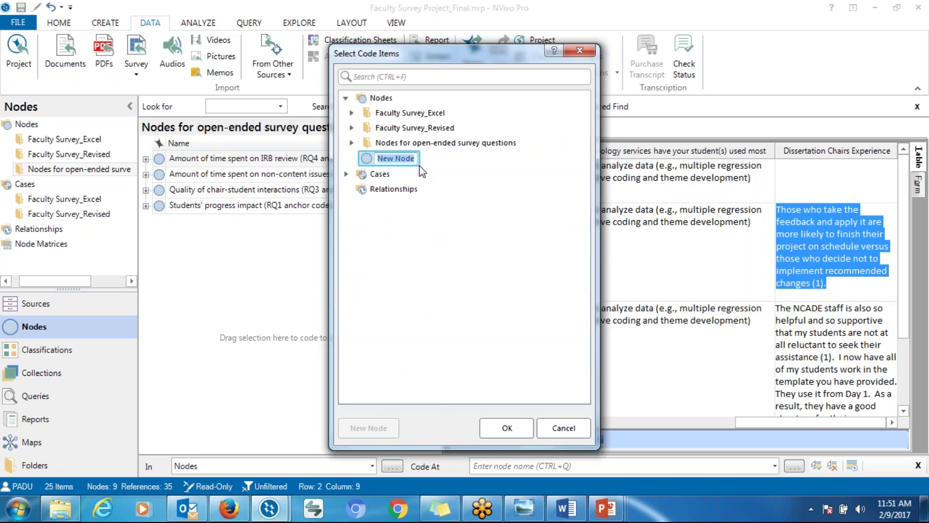
left_click(386, 159)
left_click_drag(381, 160, 414, 159)
type("Fe")
type("ar")
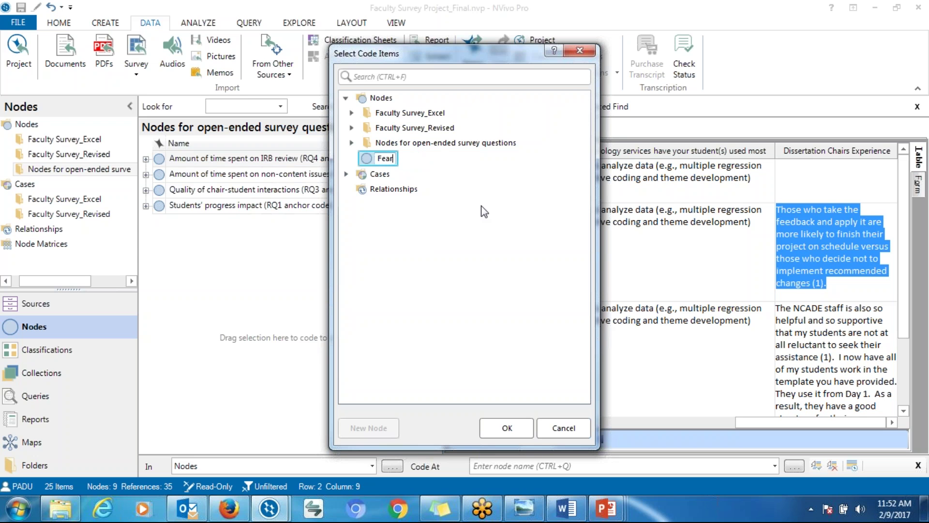
key("Return")
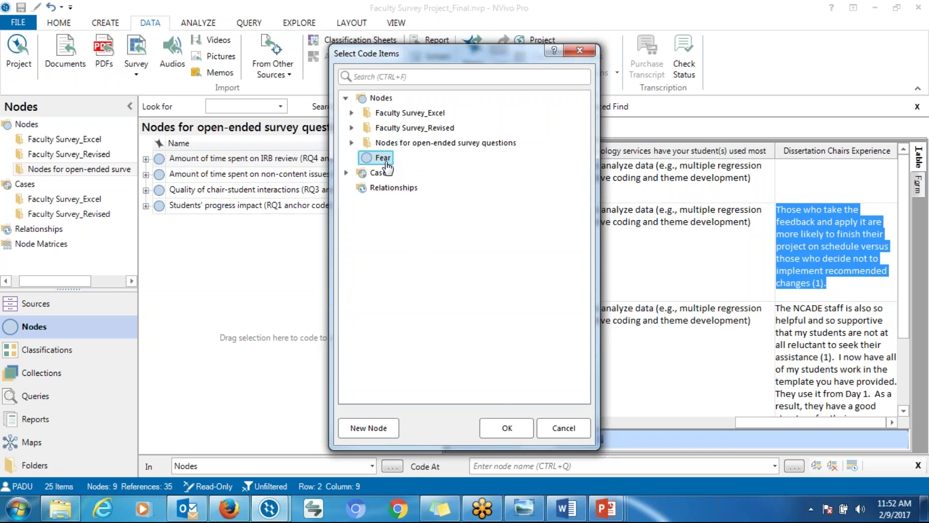
left_click(506, 432)
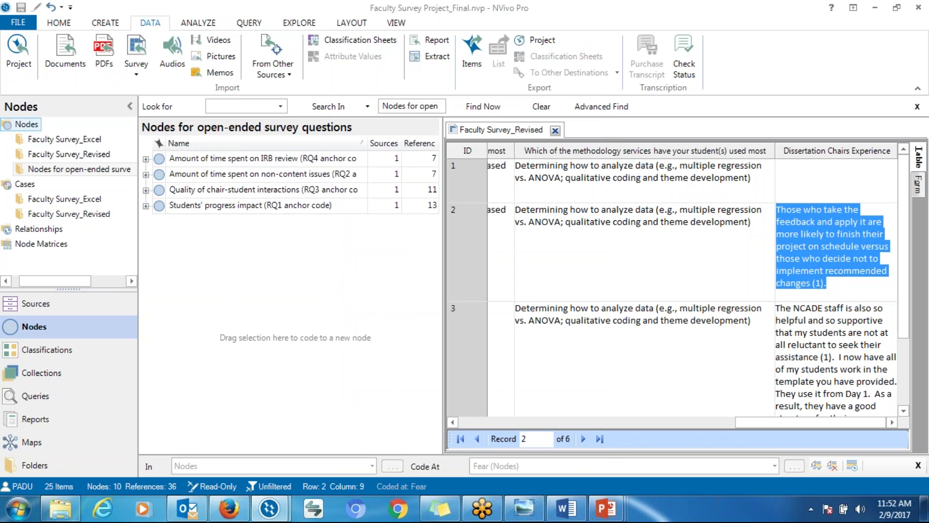
Show the top-level Nodes folder so that the Fear node is listed beside the dataset.
left_click(27, 124)
left_click(179, 160)
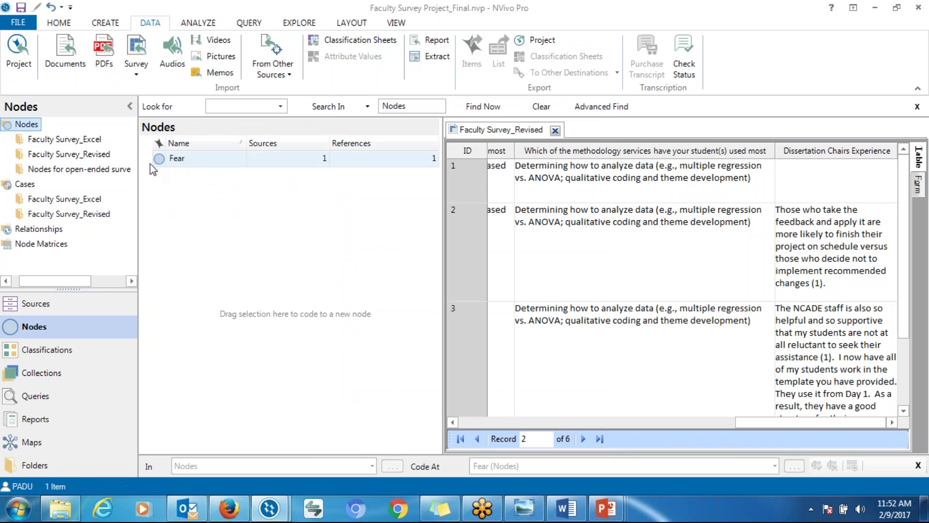
left_click(26, 126)
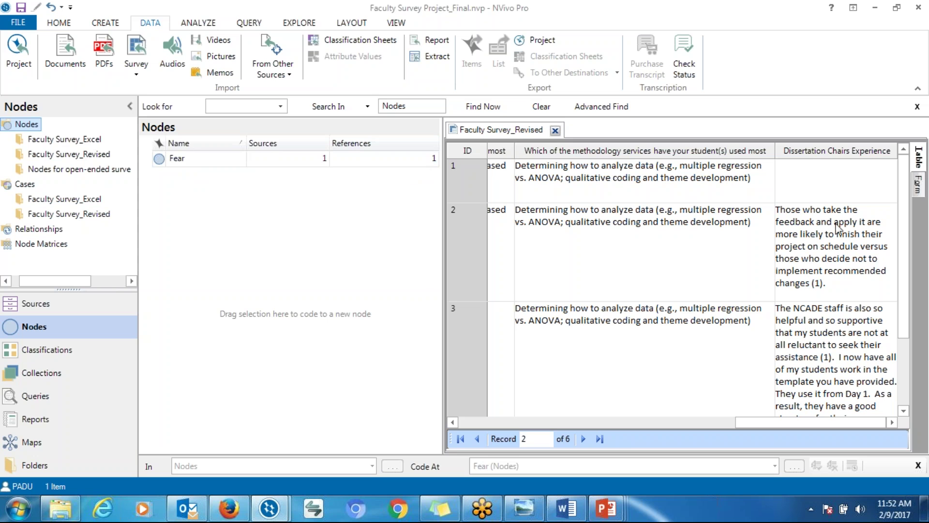
Select part of record 2's response, and code record 3's passage from "they have a good structure" to "a couple of times" to Fear.
left_click(788, 216)
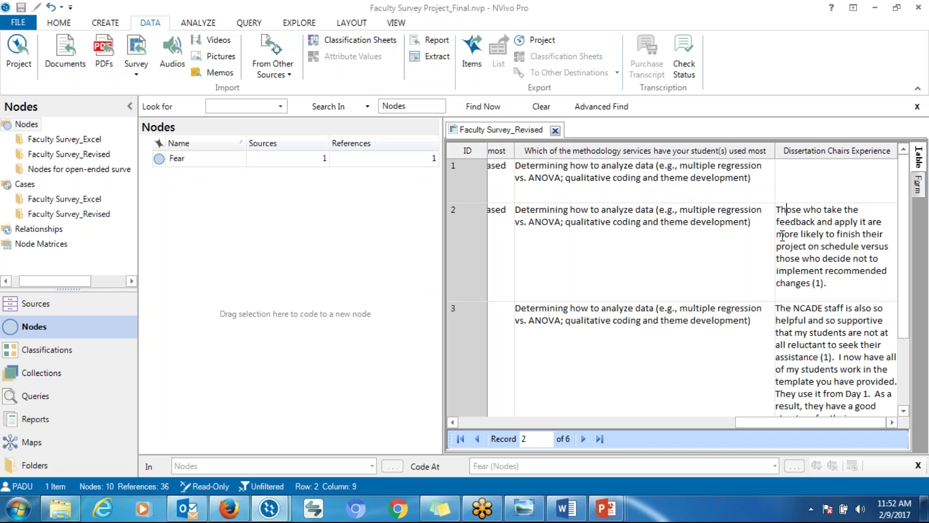
left_click_drag(826, 235, 851, 259)
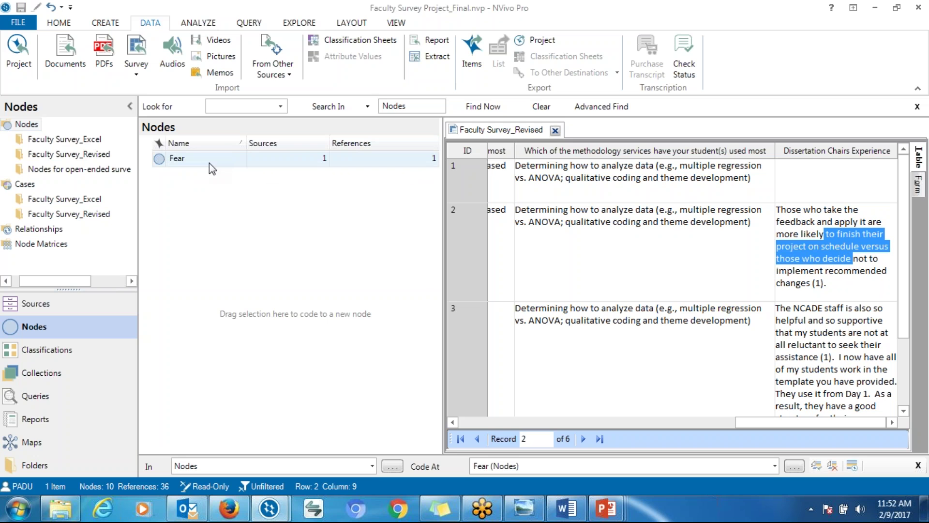
left_click(781, 314)
left_click_drag(777, 287, 890, 361)
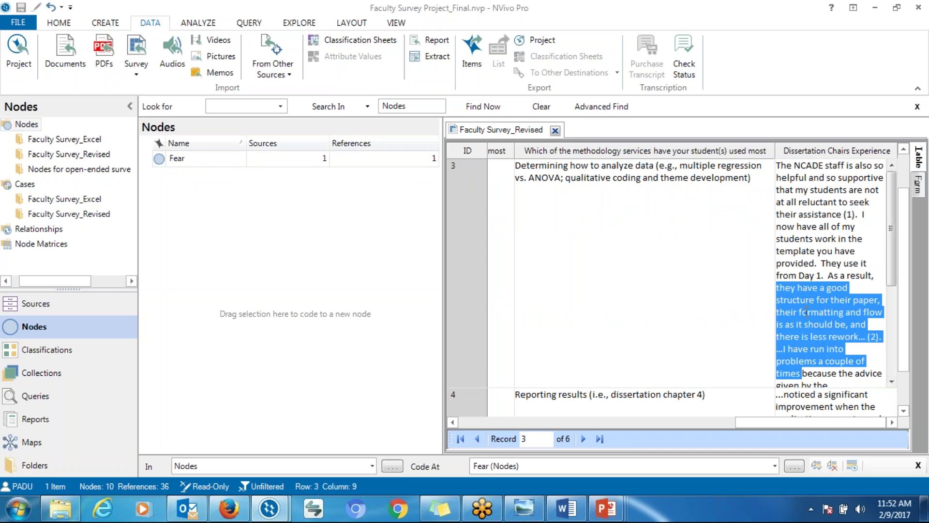
left_click_drag(805, 312, 275, 157)
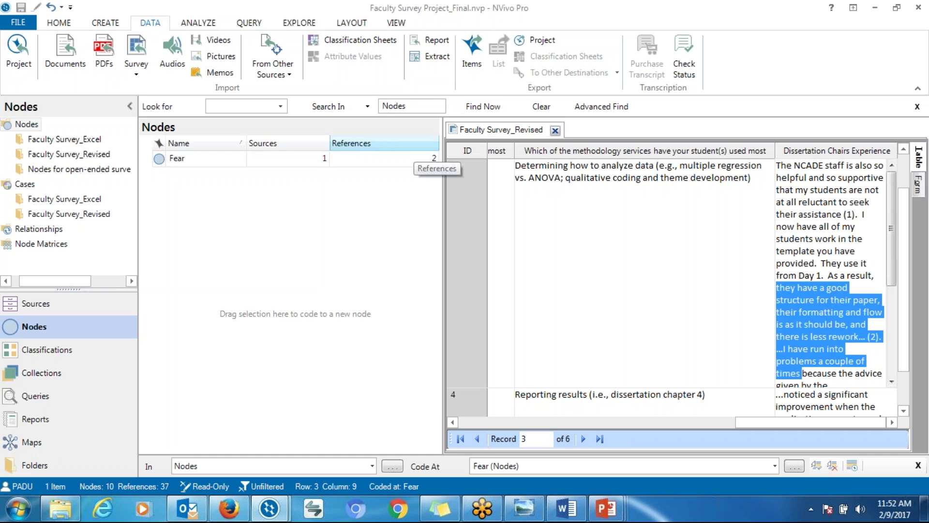
Code record 3's passage from "others in my department" to "self-respect" to a new top-level node, keeping the default name New Node.
left_click(891, 372)
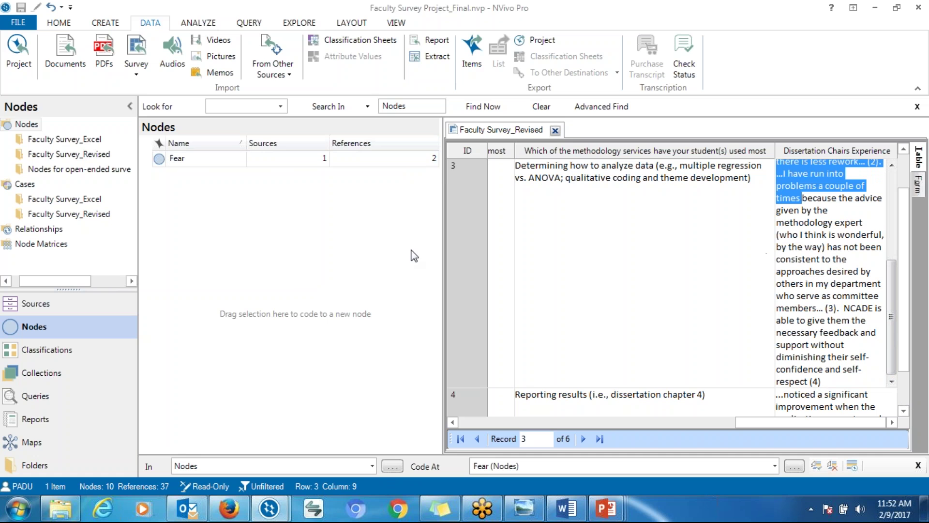
left_click_drag(781, 284, 881, 376)
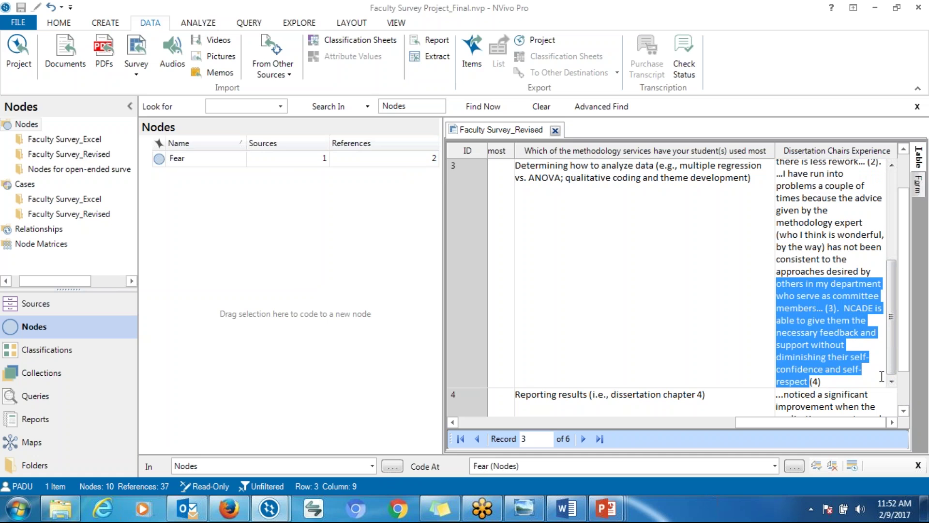
right_click(810, 324)
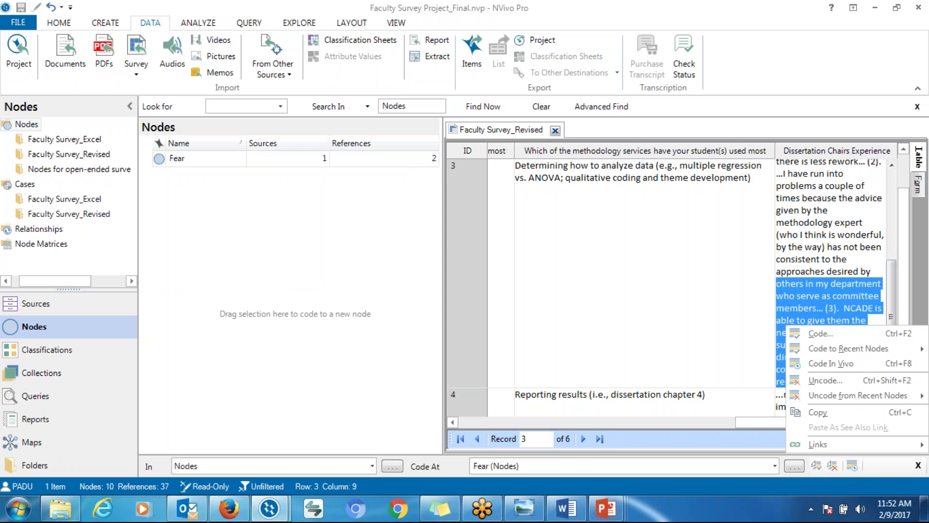
left_click(818, 338)
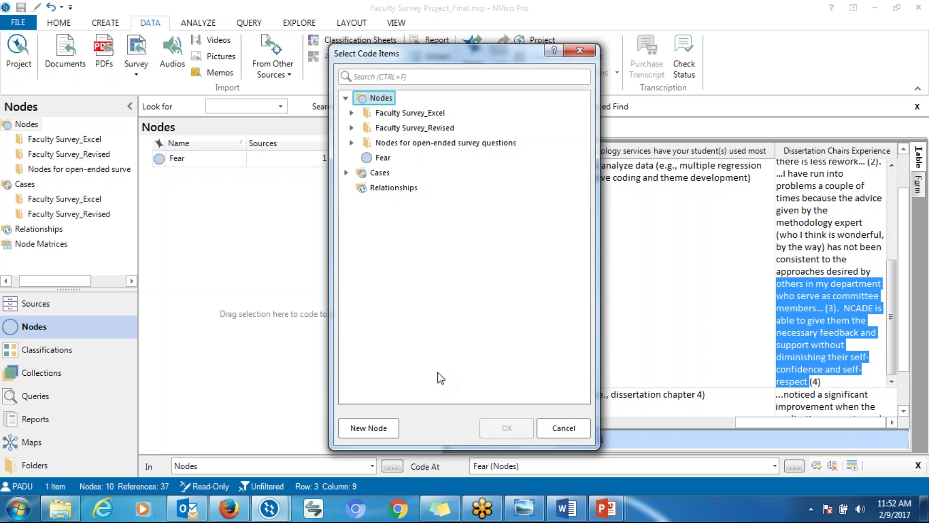
left_click(376, 429)
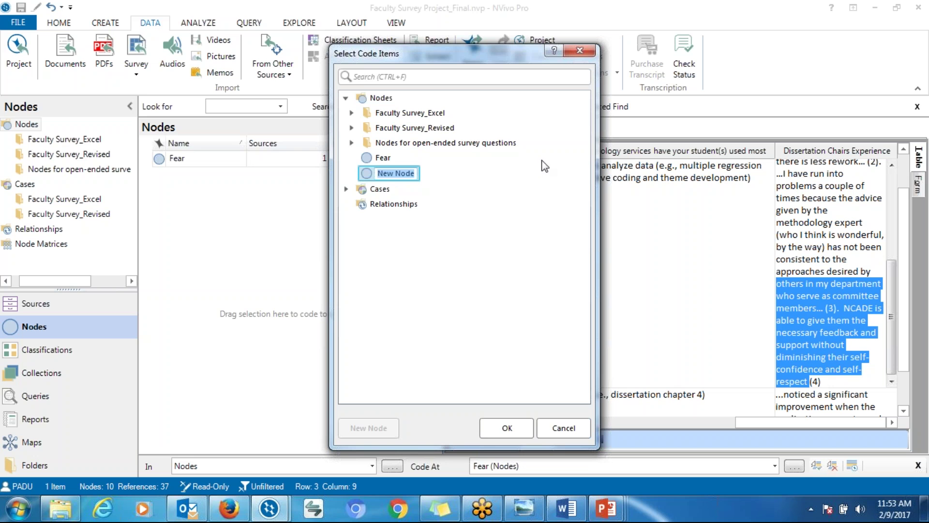
left_click(506, 428)
left_click(498, 429)
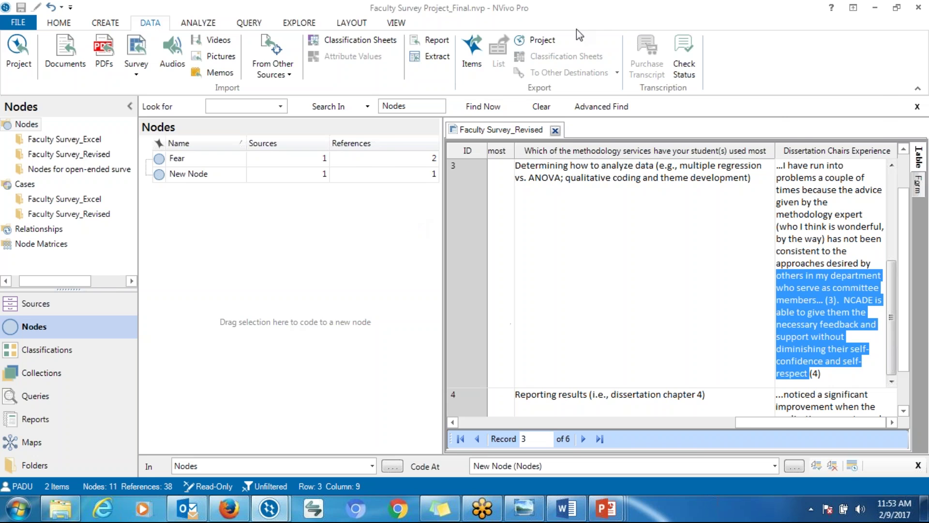
left_click_drag(623, 11, 548, 83)
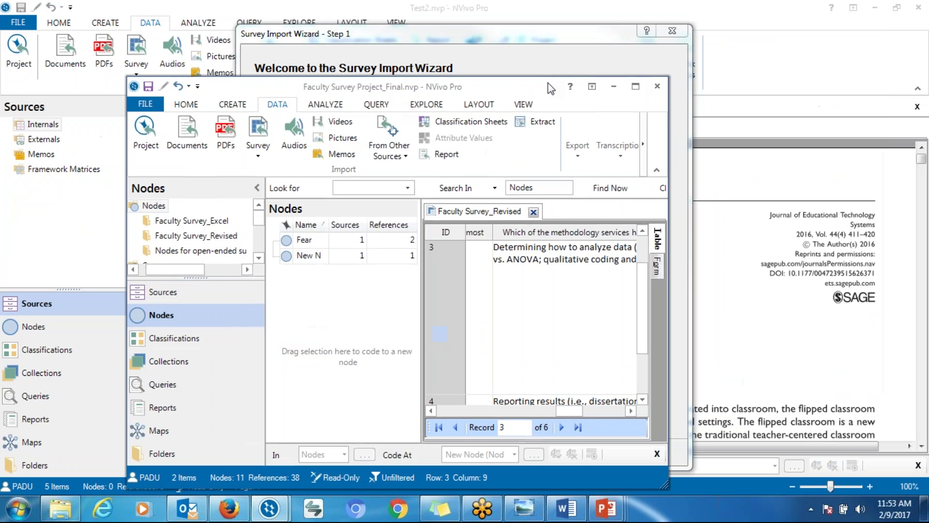
left_click(651, 86)
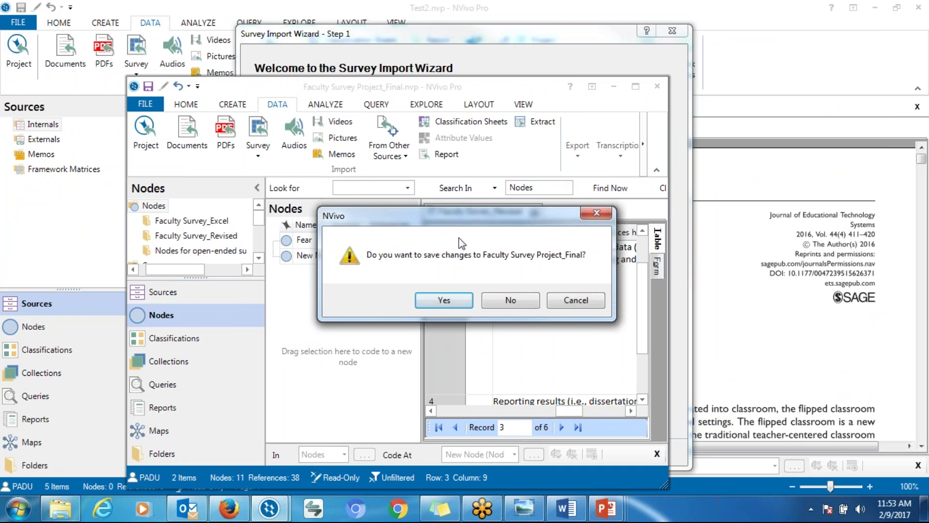
left_click(587, 214)
left_click(635, 87)
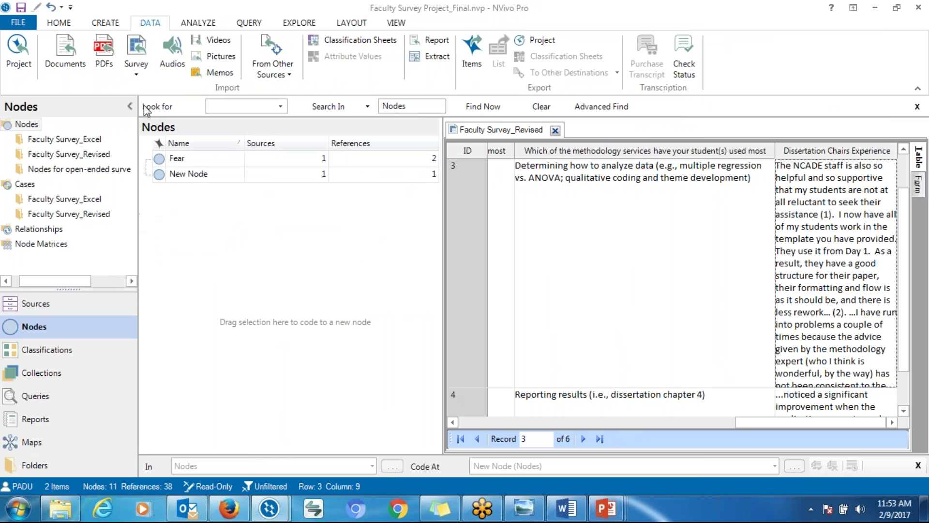
Create a new project map named PA.
left_click(298, 23)
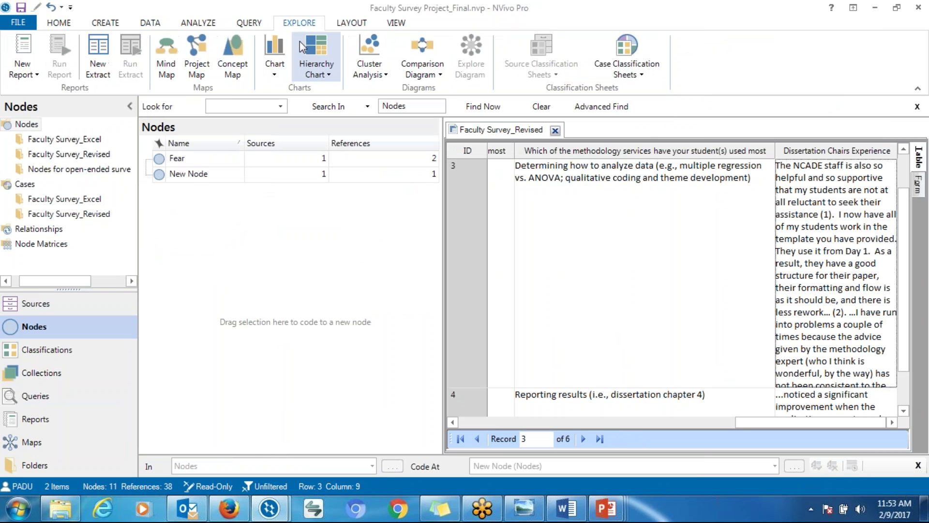
left_click(196, 54)
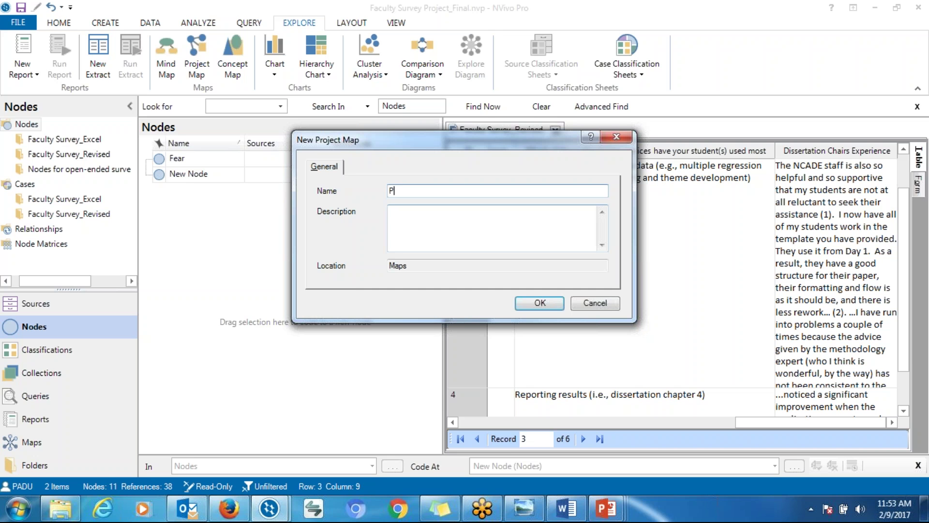
left_click(539, 302)
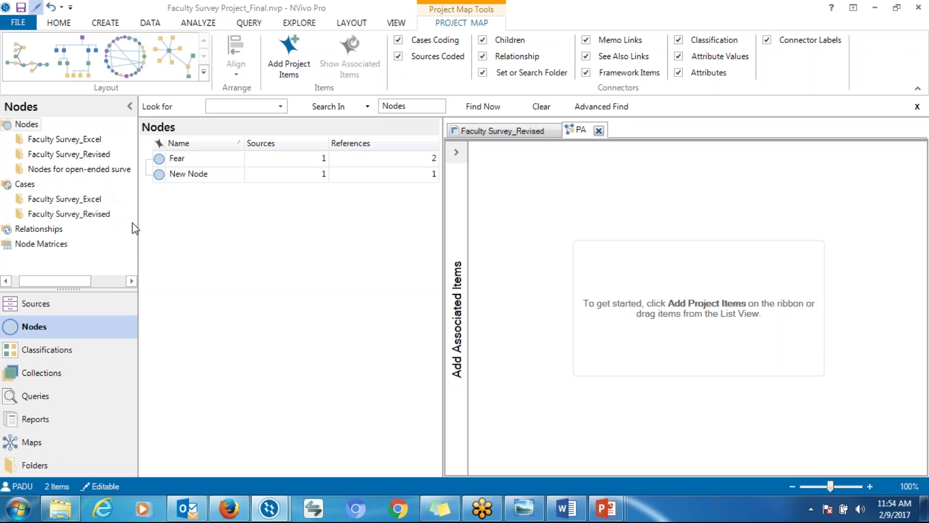
Add case A1 from the Faculty Survey_Excel cases folder to the PA project map.
left_click(5, 188)
left_click(61, 200)
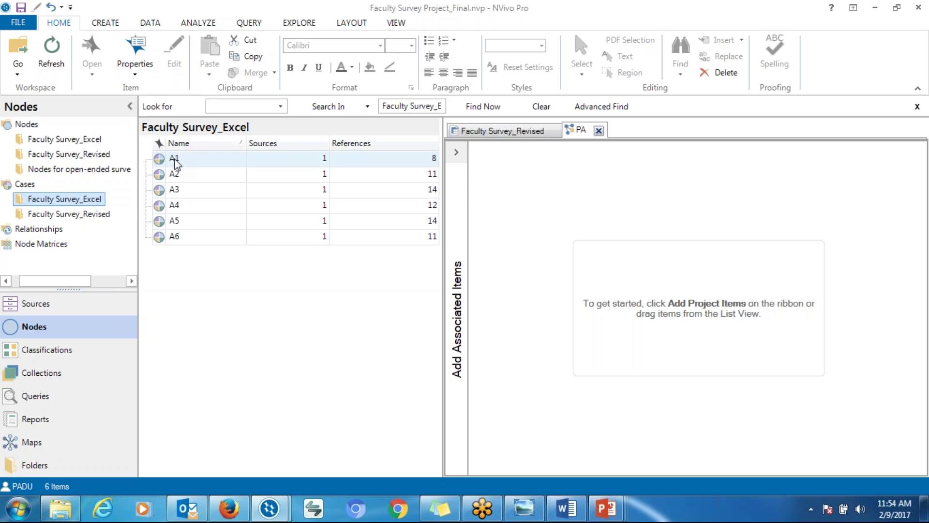
left_click_drag(175, 163, 354, 154)
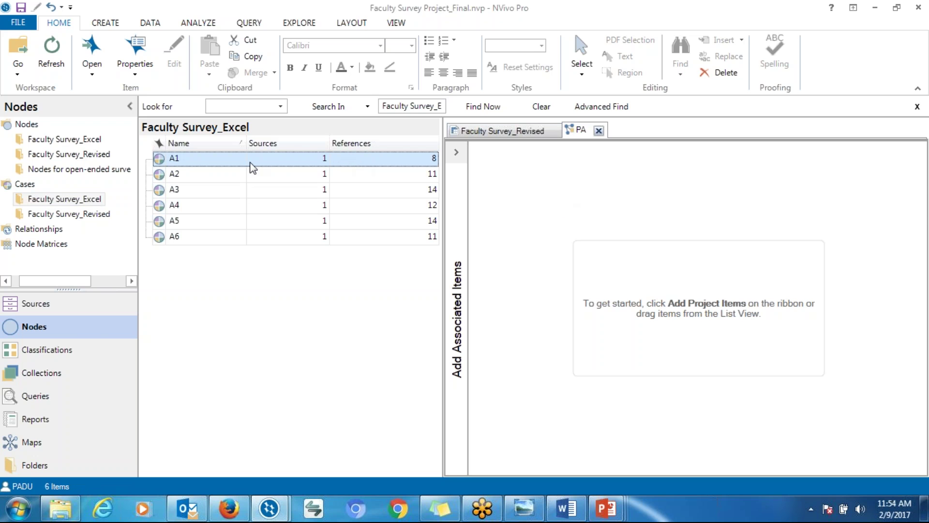
left_click_drag(634, 228, 634, 229)
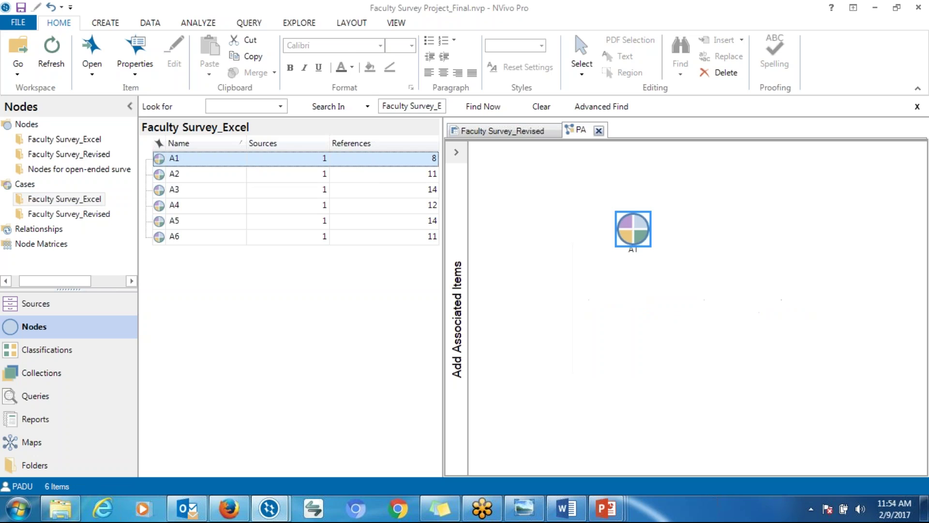
Show the items associated with case A1 and expand its Survey Respondent attribute values down to the current dissertation chair question.
right_click(635, 242)
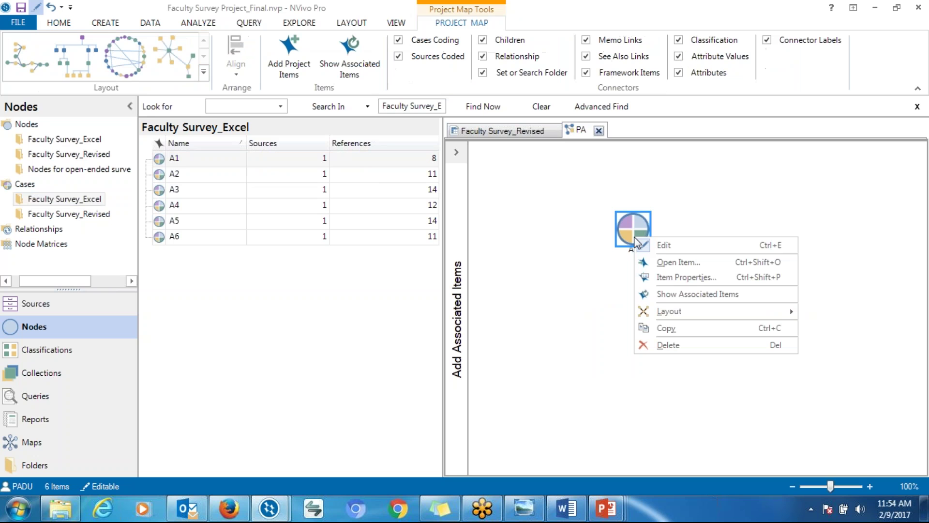
left_click(673, 294)
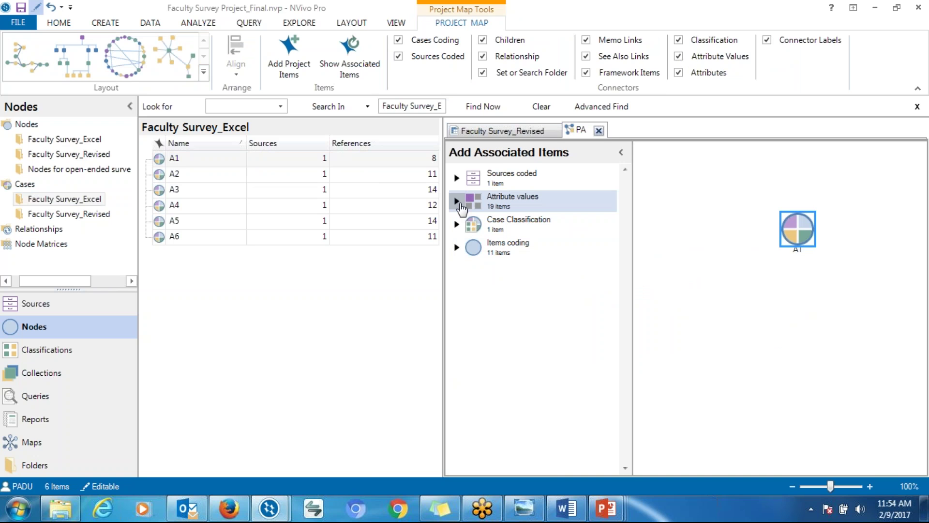
left_click(458, 201)
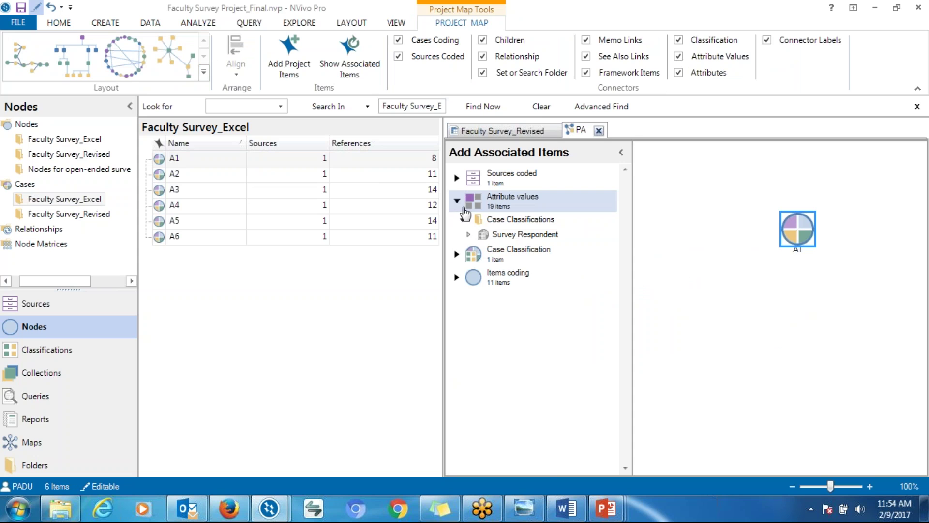
left_click(467, 235)
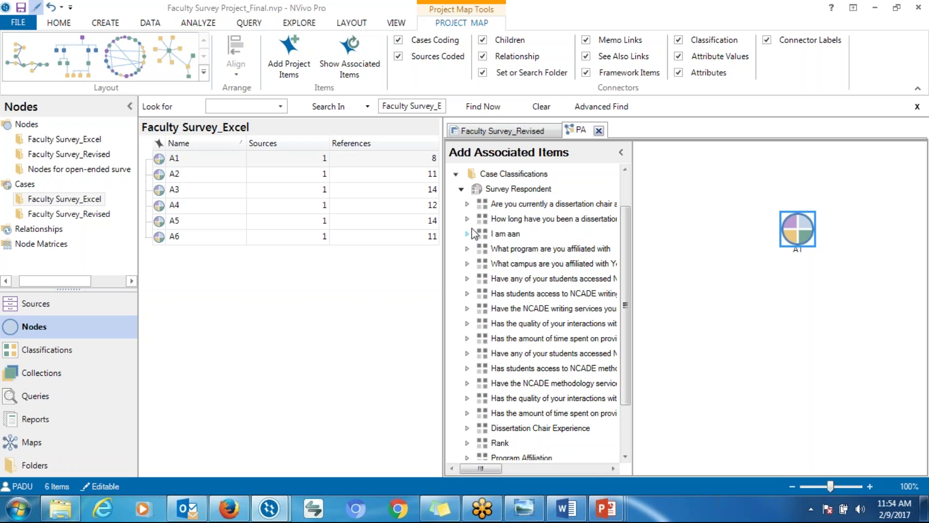
left_click(506, 209)
left_click(467, 204)
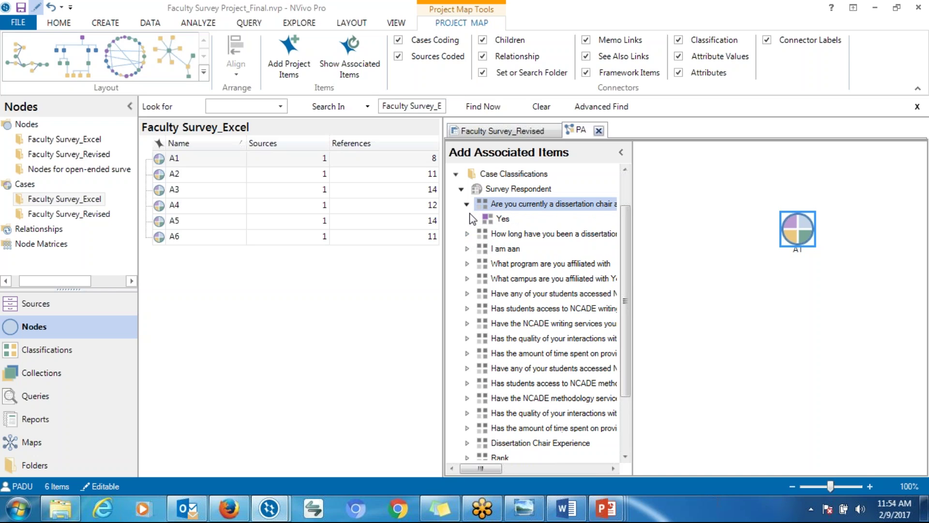
Add A1's attribute values for years as dissertation chair (7 years) and program affiliation (Clinical Psychology PsyD) to the map.
left_click(468, 234)
left_click(468, 234)
left_click(467, 233)
left_click_drag(507, 249, 690, 246)
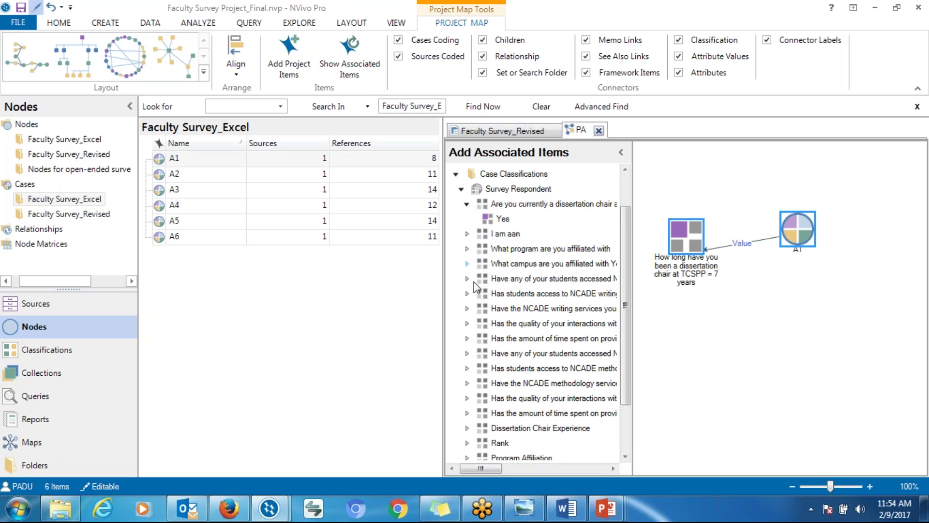
left_click(467, 248)
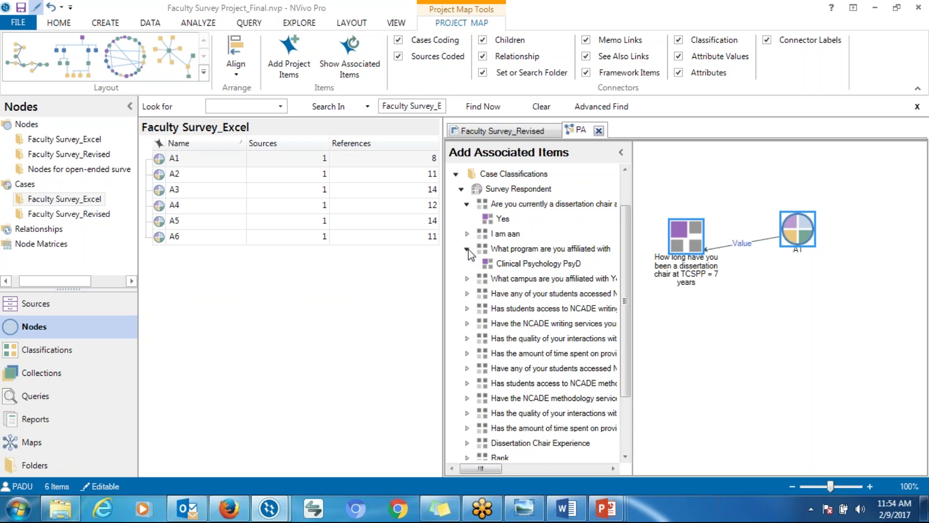
left_click(514, 264)
left_click_drag(532, 263, 767, 282)
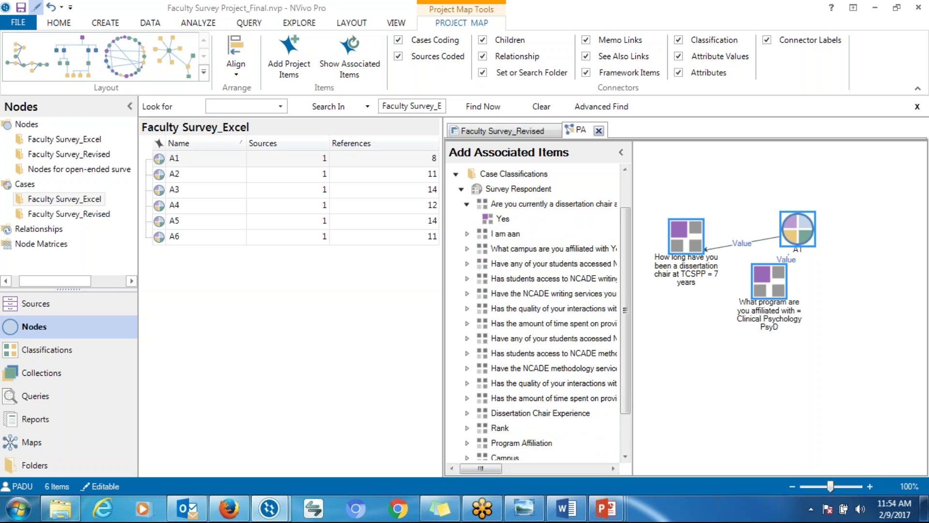
Add A1's coding nodes for most-used writing services and the DWE2 response details to the map, and try adding the methodology services node.
left_click_drag(628, 234, 625, 321)
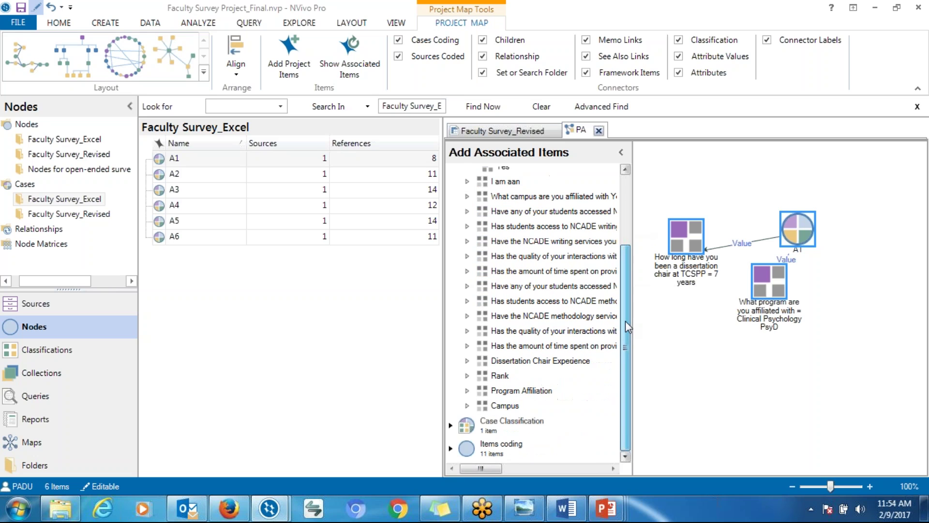
left_click(451, 448)
scroll(629, 421, "down", 1)
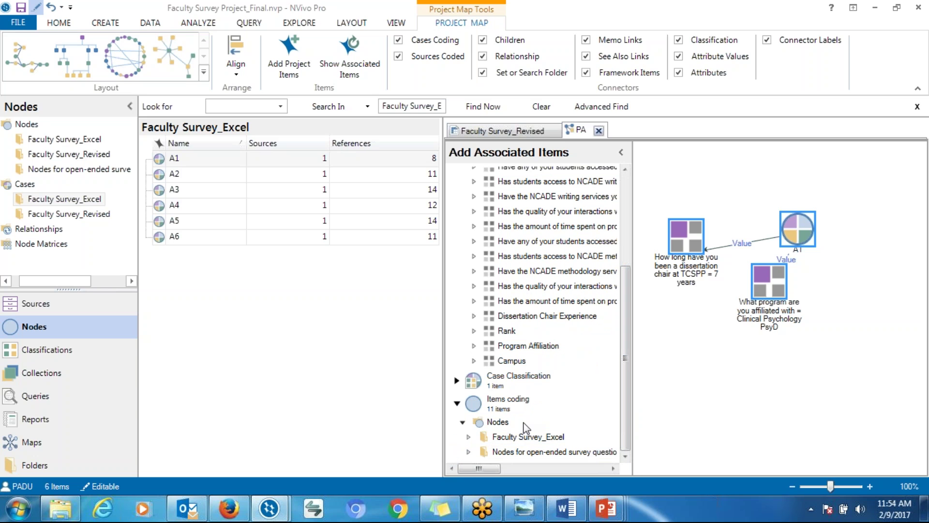
left_click(469, 436)
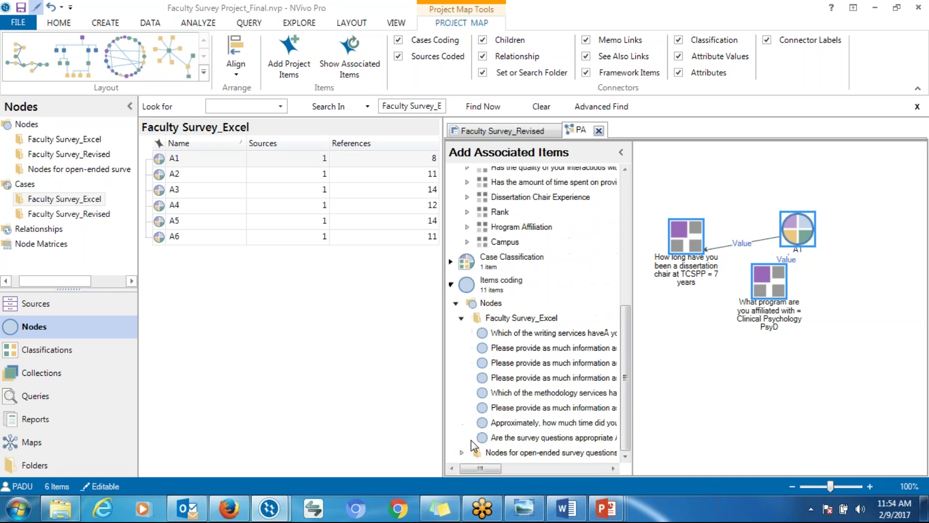
double_click(506, 333)
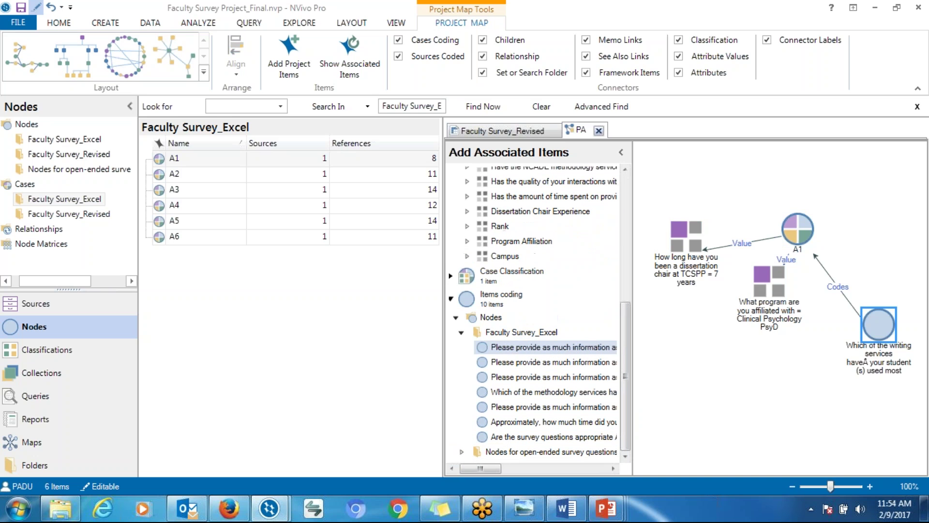
double_click(544, 378)
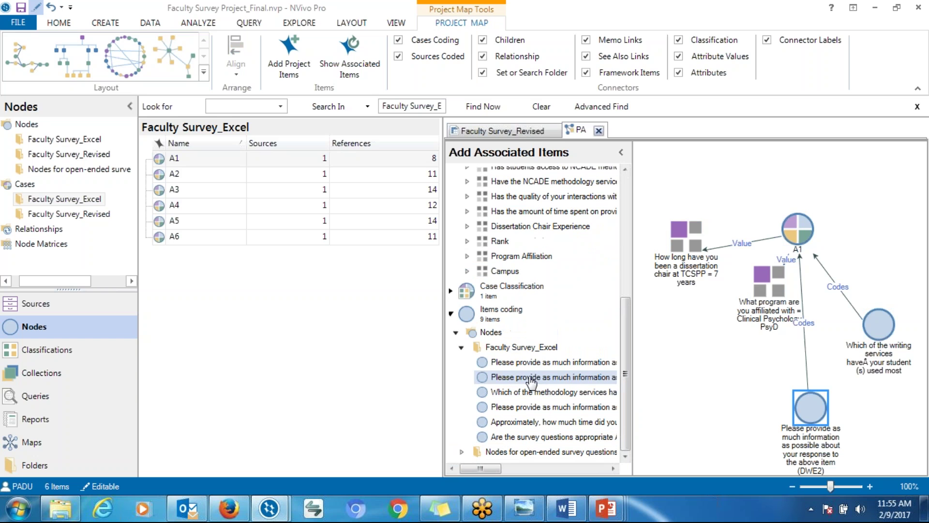
double_click(533, 392)
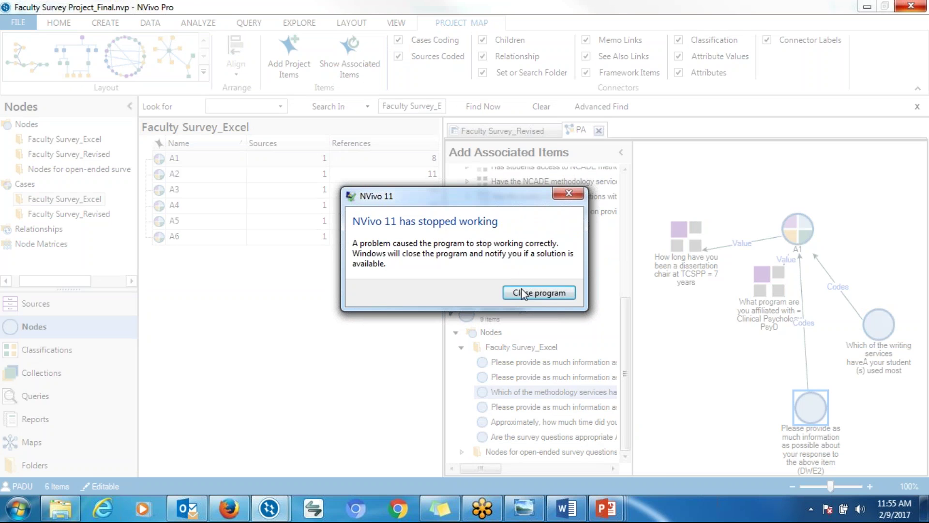
Close the crashed program, the Survey Import Wizard and the Test2 project.
left_click(522, 289)
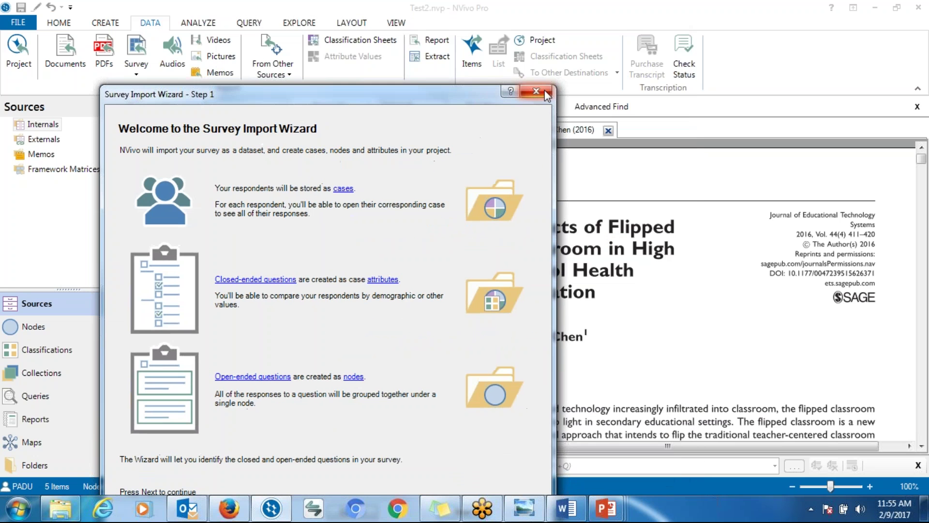
left_click(536, 91)
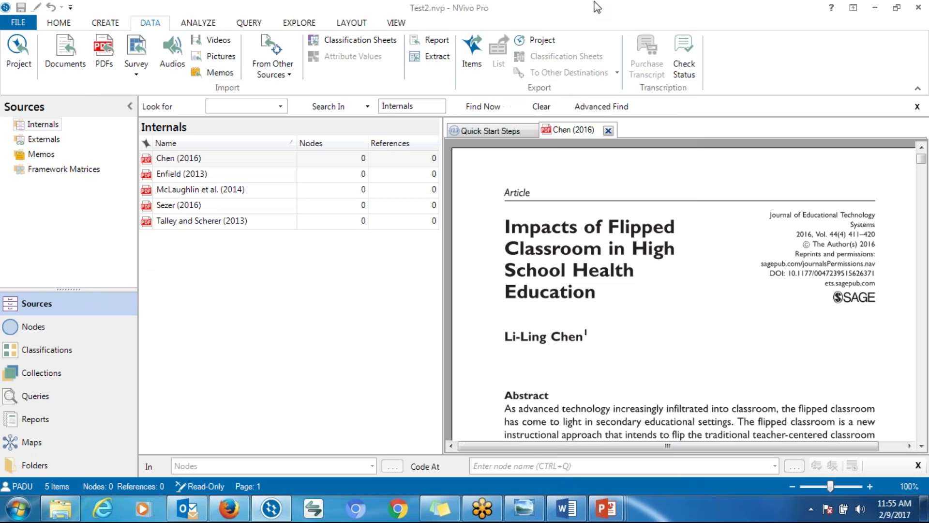
left_click_drag(465, 8, 355, 107)
left_click(613, 105)
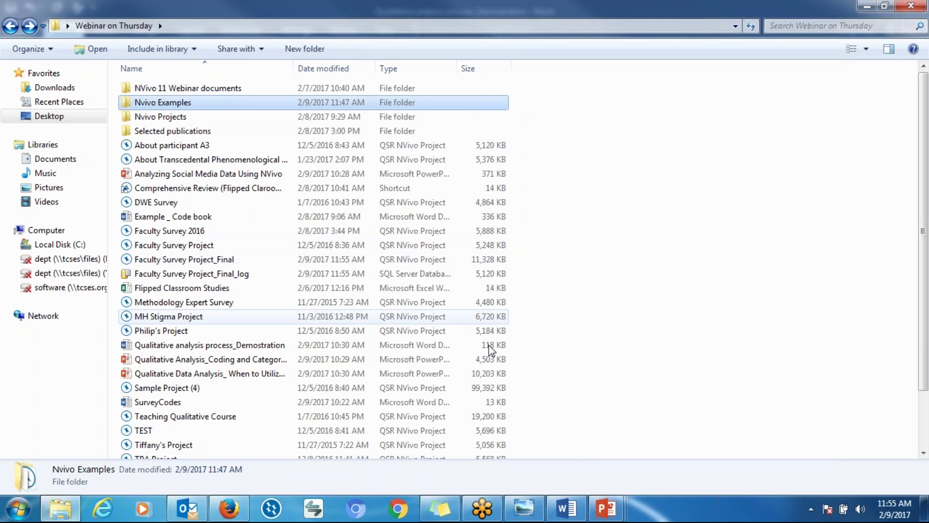
Reopen the Faculty Survey Project_Final project from the Webinar on Thursday folder and maximize its window.
mouse_move(544, 509)
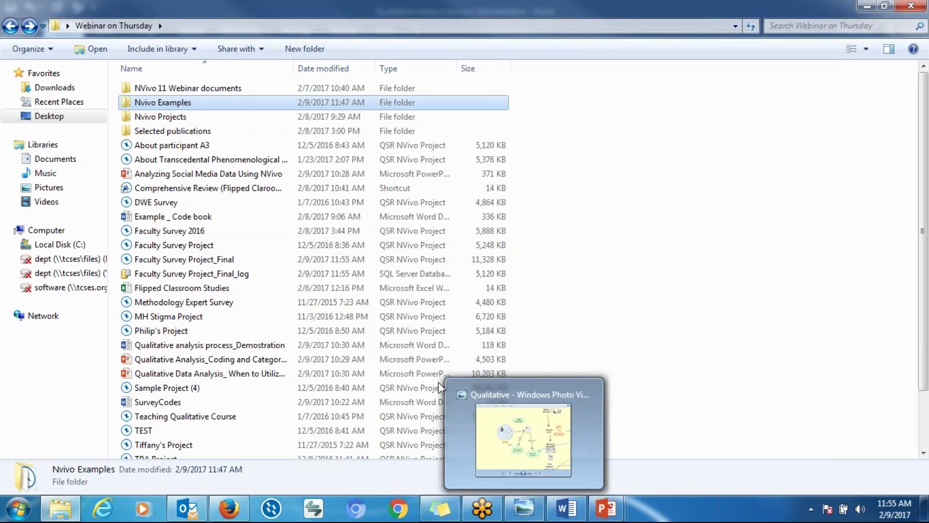
left_click(221, 262)
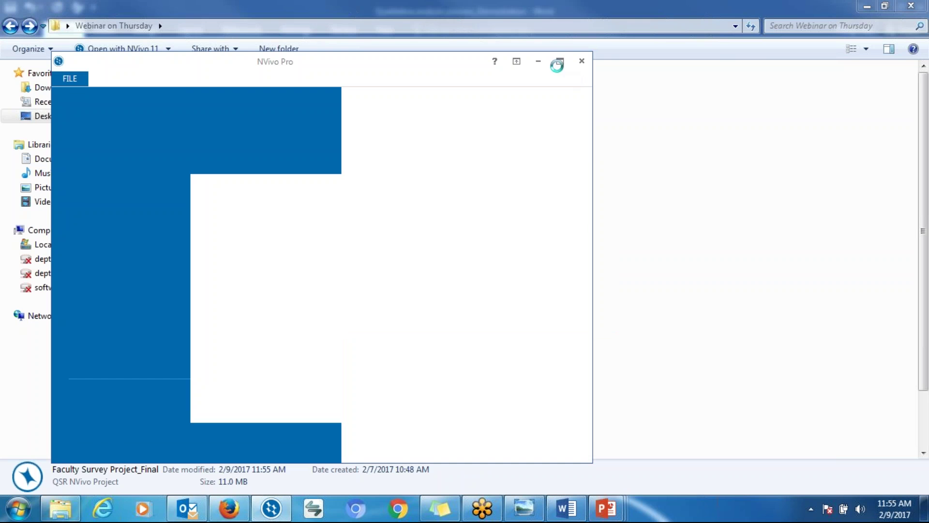
left_click(557, 65)
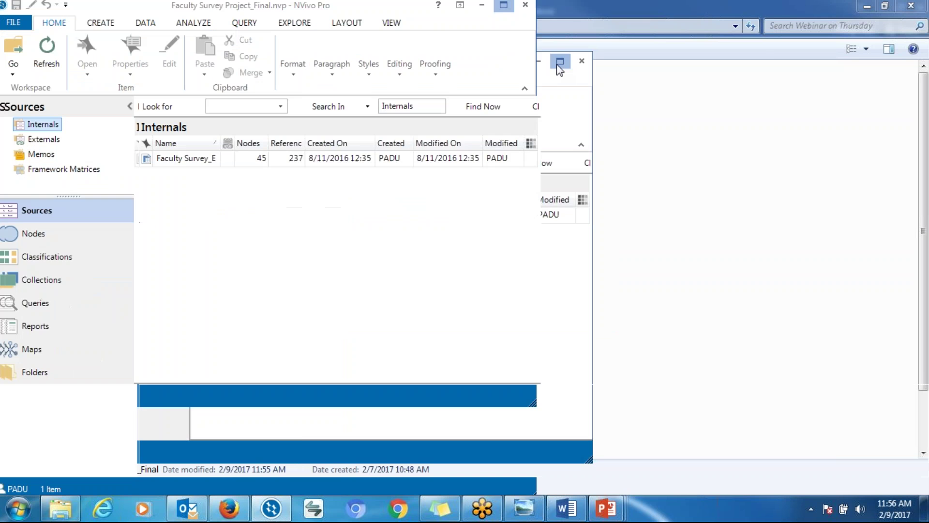
Start a new cluster analysis with nodes as the type of items to cluster.
left_click(43, 328)
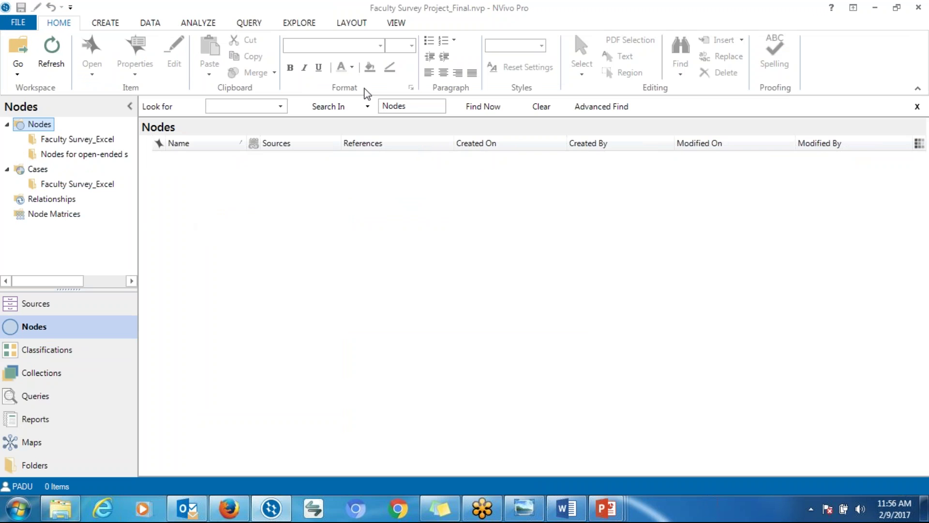
left_click(294, 25)
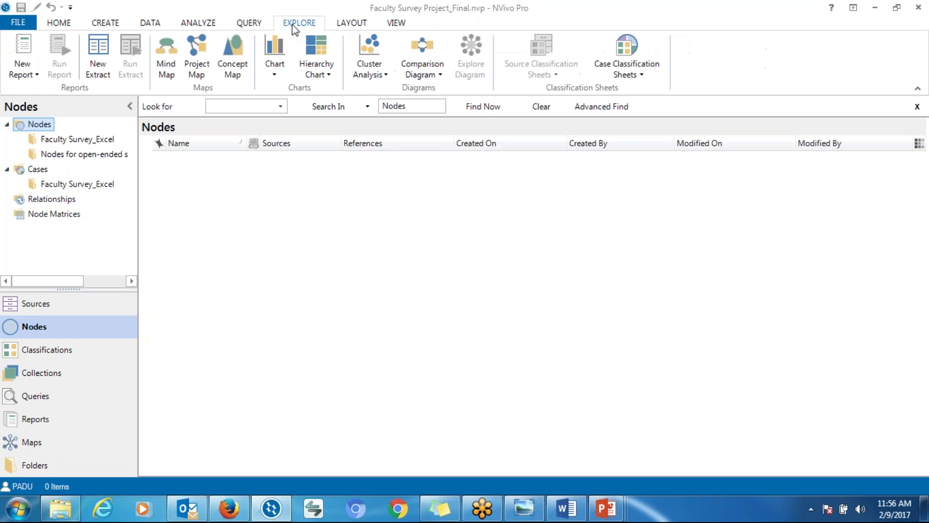
left_click(371, 74)
left_click(376, 95)
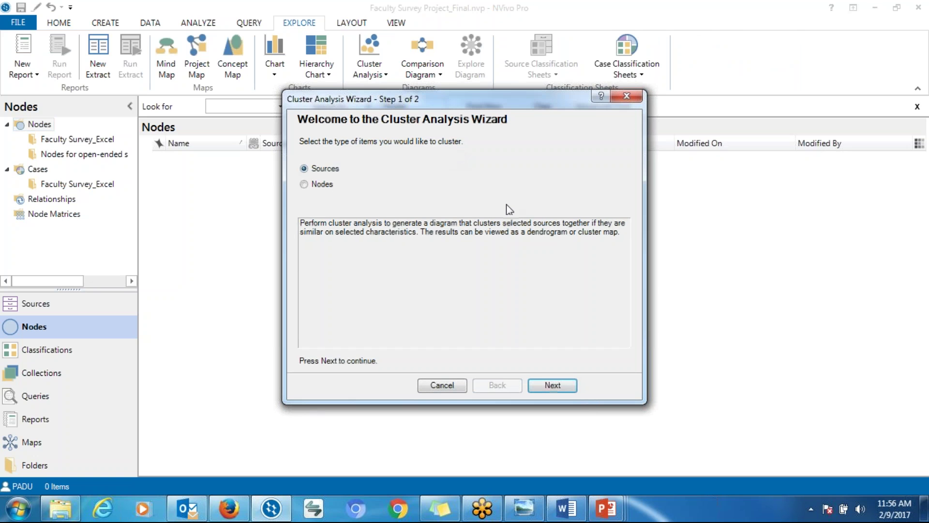
left_click(305, 184)
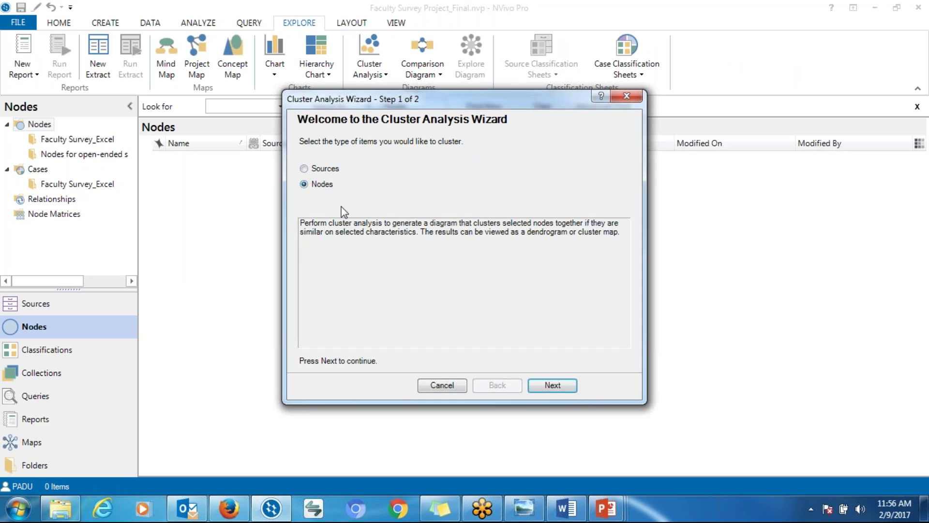
left_click(543, 385)
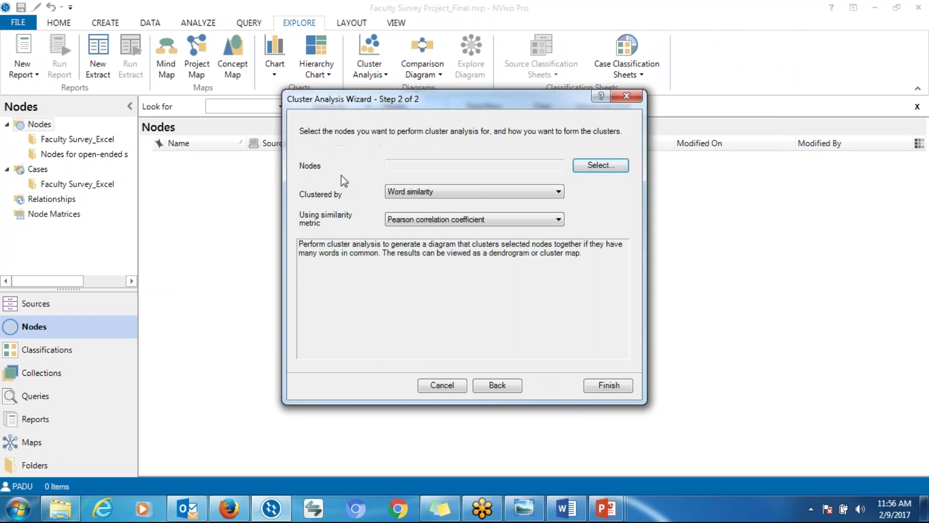
From the open-ended survey nodes, select Not much impact, Not quite sure and Significant improvement under the "Amount of time spent on IR" node.
left_click(593, 167)
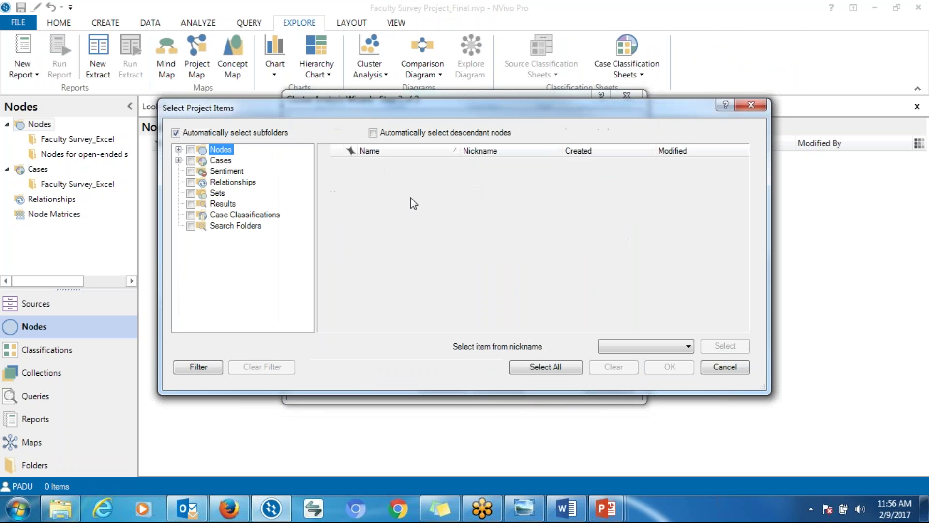
left_click(179, 149)
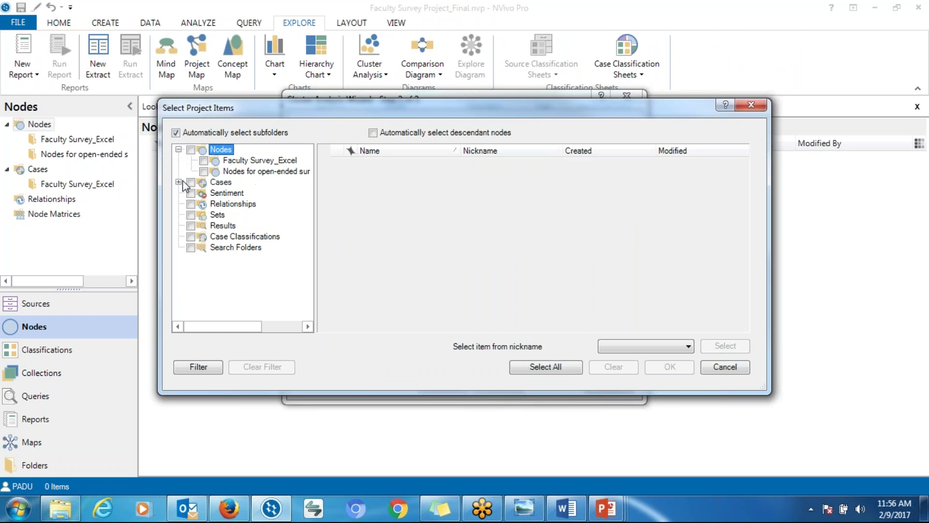
left_click(229, 173)
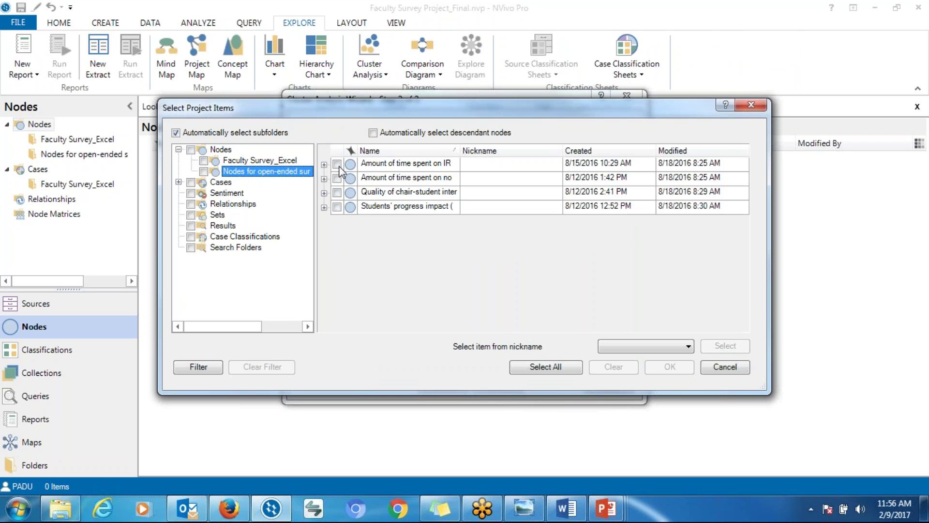
left_click(324, 164)
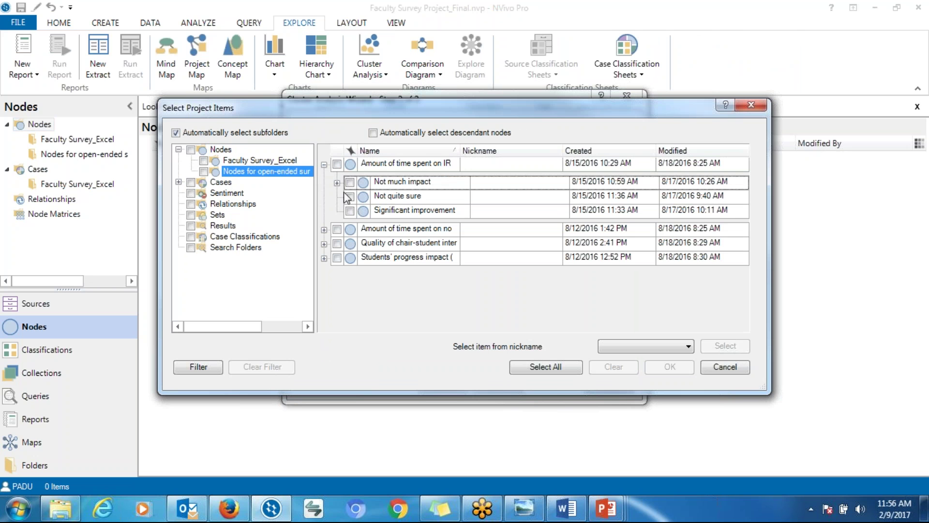
left_click(350, 182)
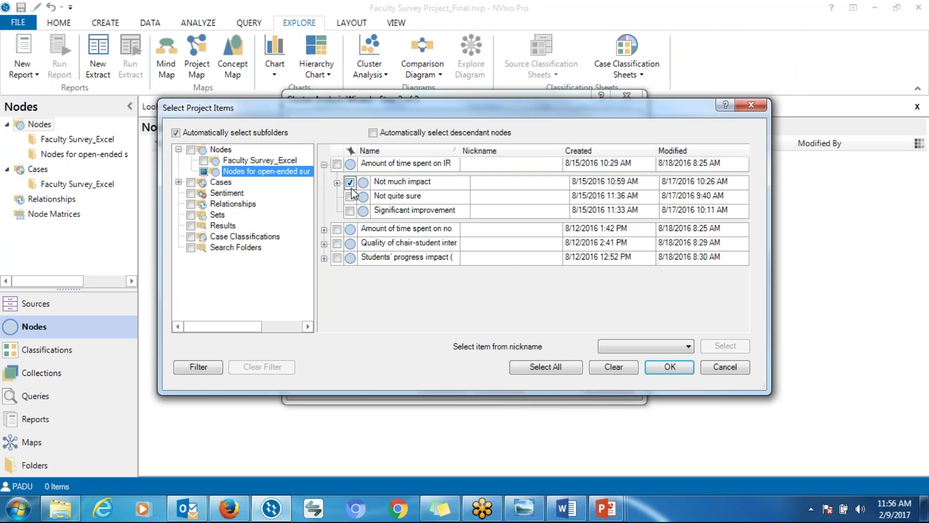
left_click(350, 196)
left_click(350, 211)
Include all four child nodes of the "Amount of time spent on no" node, from Chair's better understanding to No effect_Still provide feedback.
left_click(324, 230)
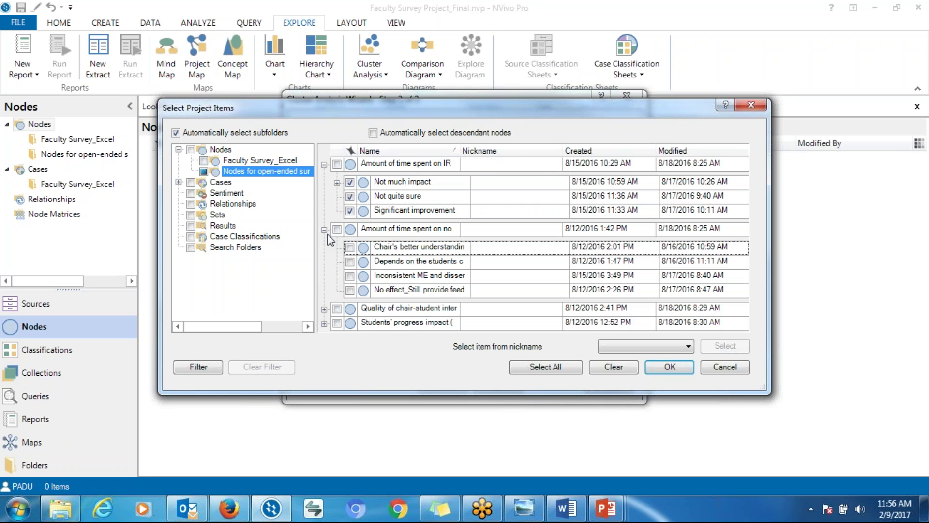
left_click(350, 247)
left_click(350, 261)
left_click(350, 276)
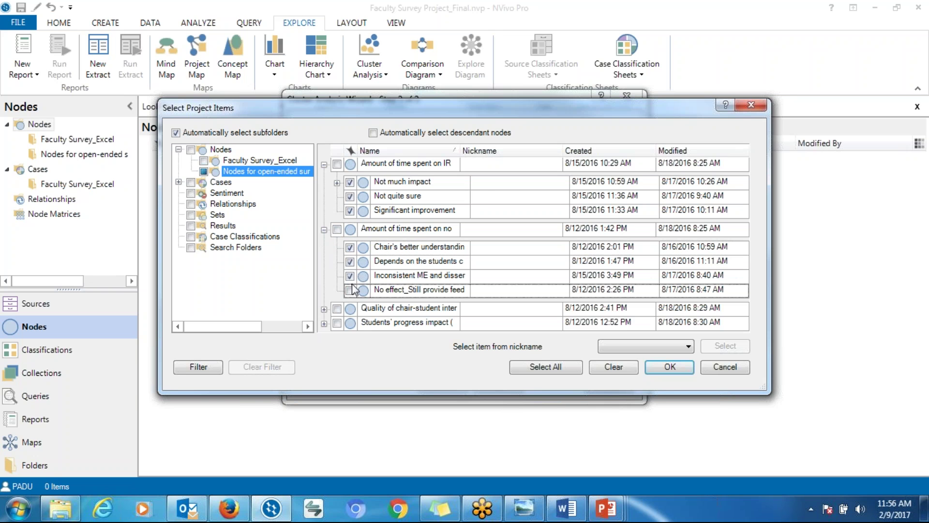
left_click(350, 290)
Include the chair-student interaction quality child nodes: MEs understanding, More confident dissertating students and No effect on chair-student interaction.
left_click(324, 309)
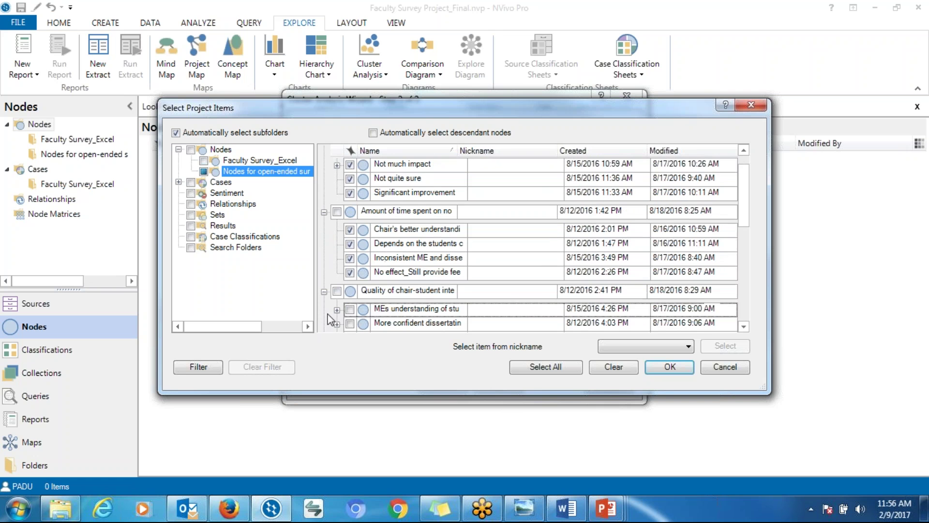
left_click(350, 309)
left_click(350, 324)
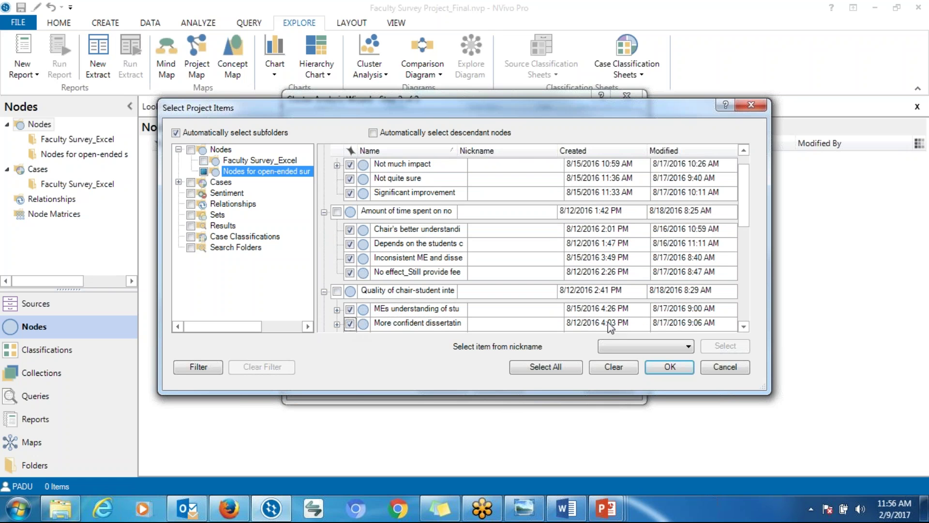
left_click_drag(747, 224, 744, 280)
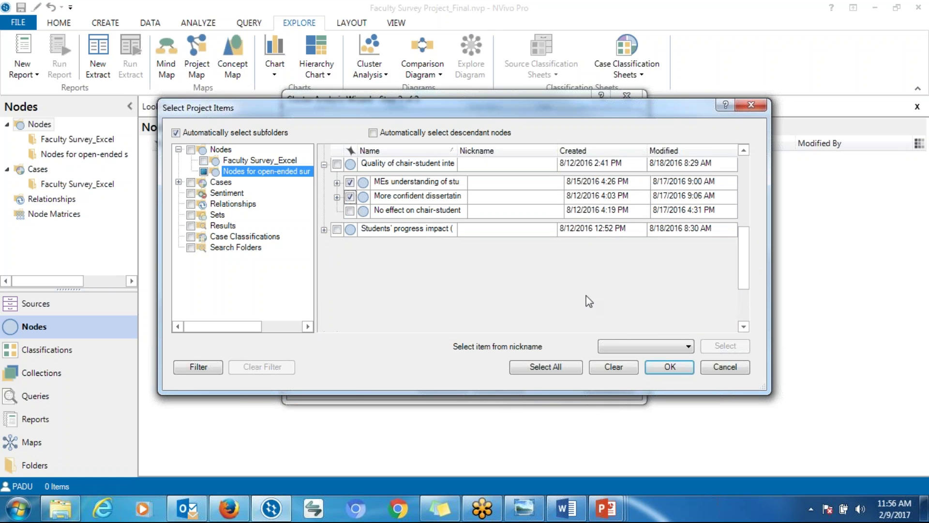
Include all five child nodes of Students' progress impact, from Accessing the writing service to Using NCADE dissertation resources, and accept the node selection.
left_click(324, 229)
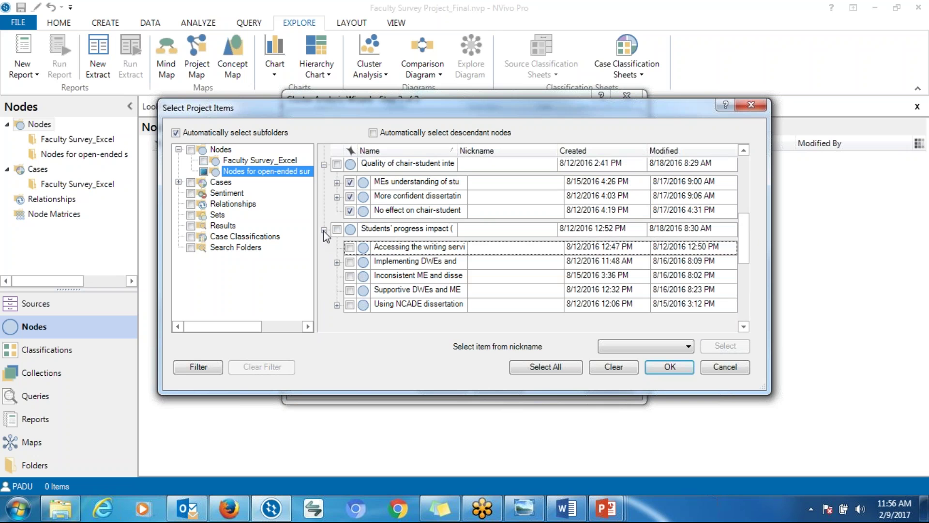
left_click(349, 248)
left_click(349, 262)
left_click(350, 276)
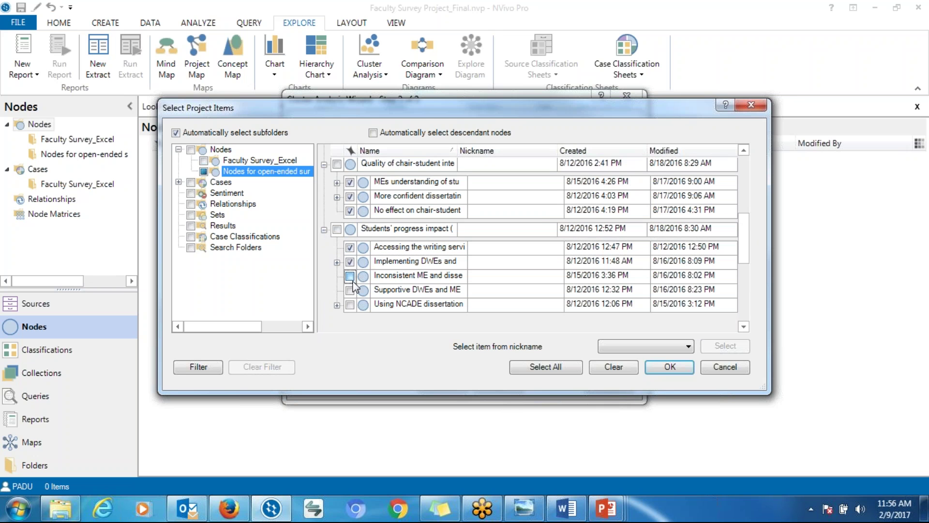
left_click(350, 290)
left_click(350, 305)
left_click(661, 368)
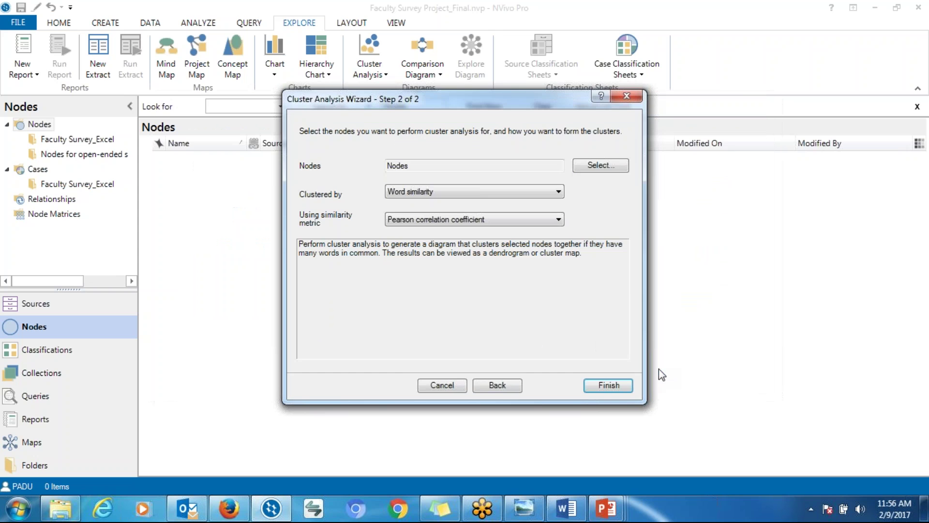
Cluster the selected nodes by coding similarity using Jaccard's coefficient and generate the diagram.
left_click(536, 195)
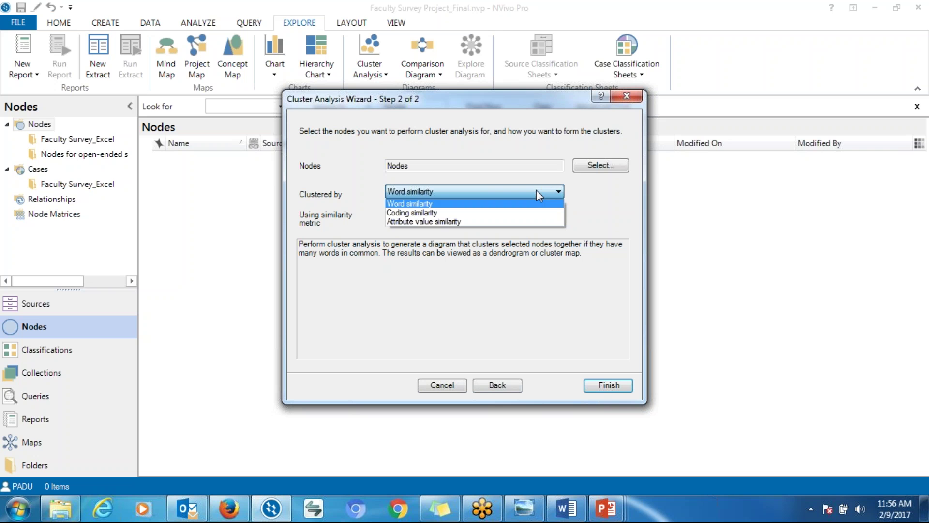
left_click(455, 214)
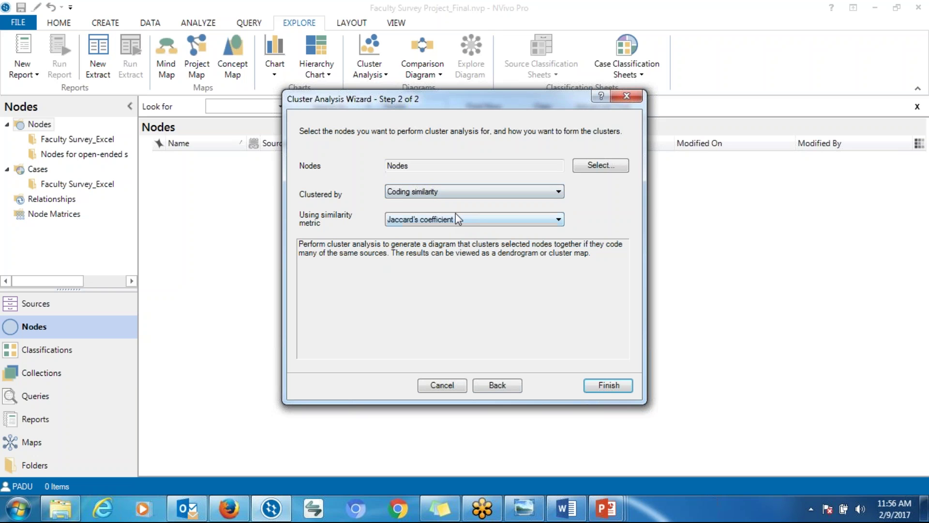
left_click(608, 389)
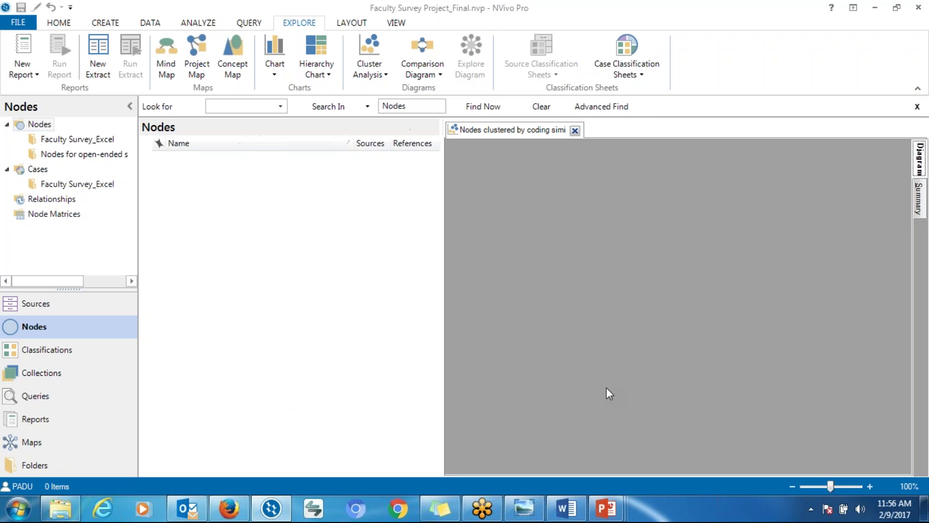
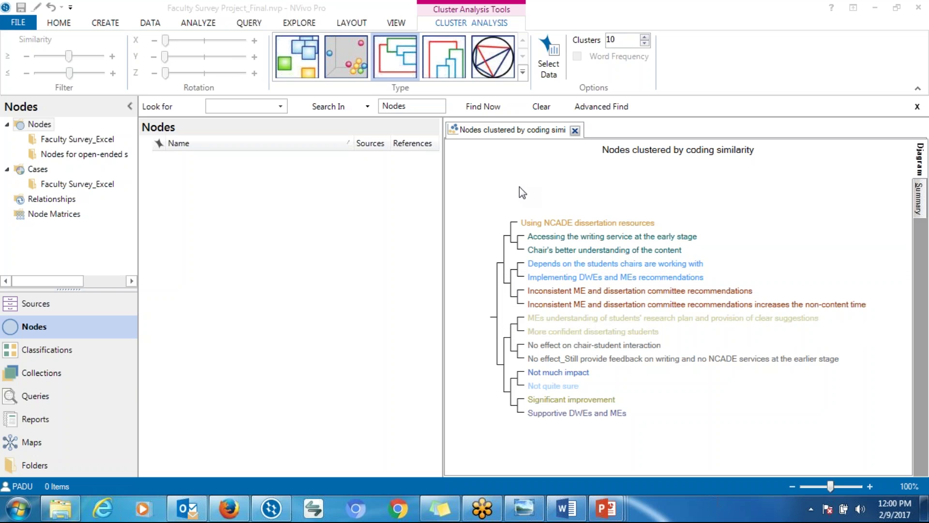
Restore the Faculty Survey Project_Final window to a smaller size and close the project.
left_click(247, 509)
left_click(247, 509)
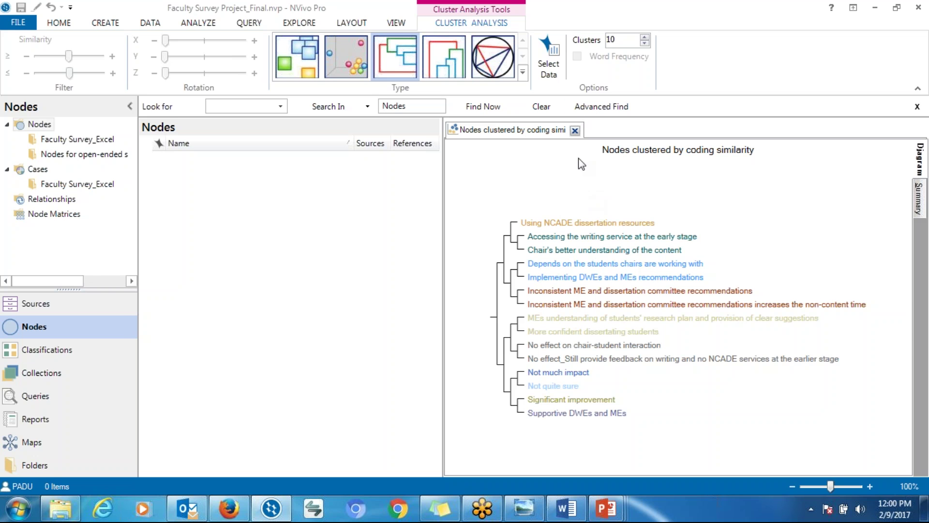
left_click_drag(577, 27, 464, 64)
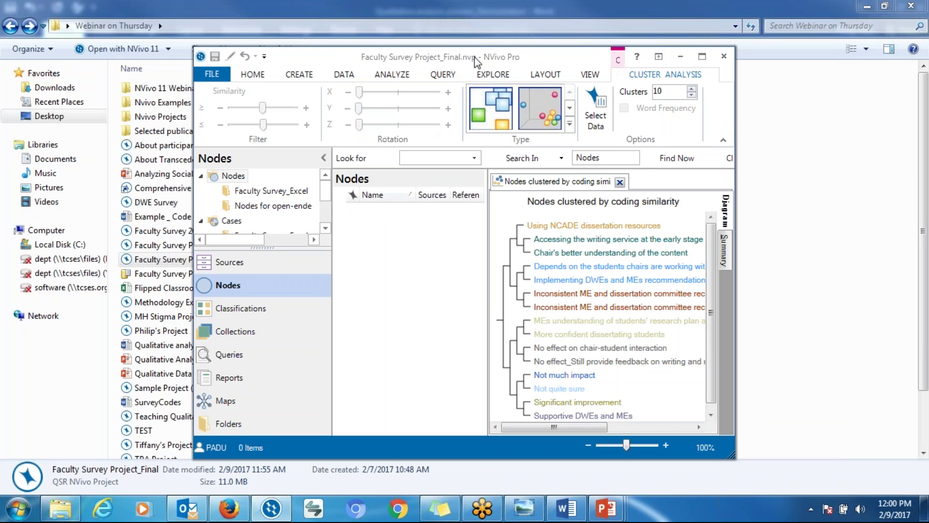
left_click_drag(474, 56, 444, 87)
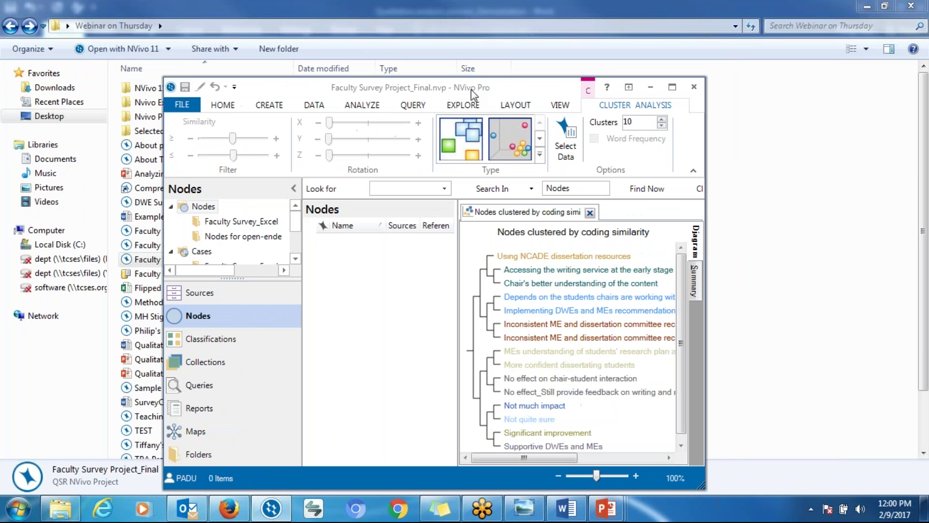
left_click(694, 87)
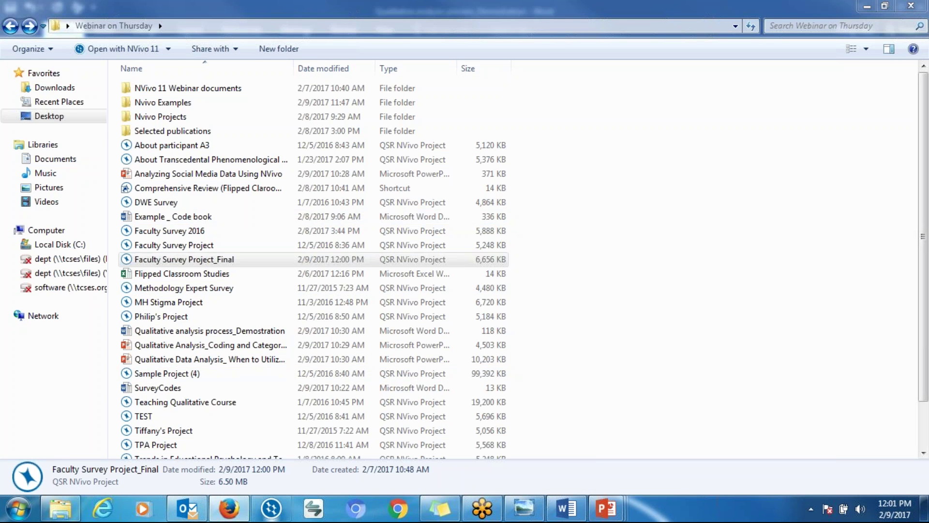
Relaunch NVivo Pro in a maximized window, open the Sample Project and close its Quick Start Steps.
key("Return")
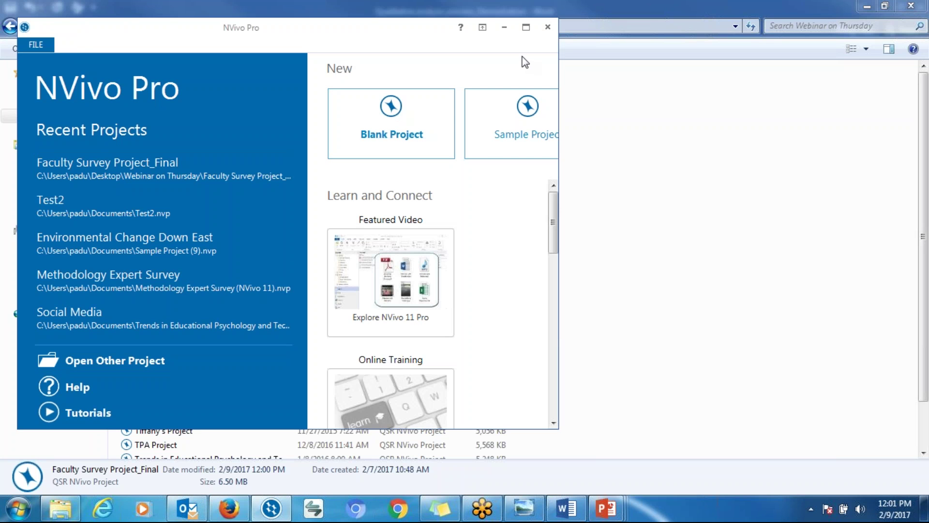
left_click(526, 29)
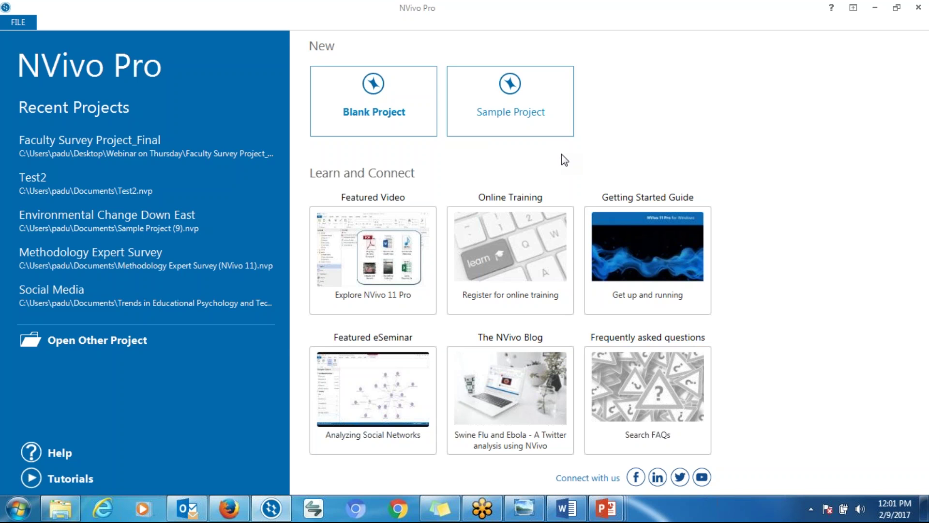
left_click(504, 132)
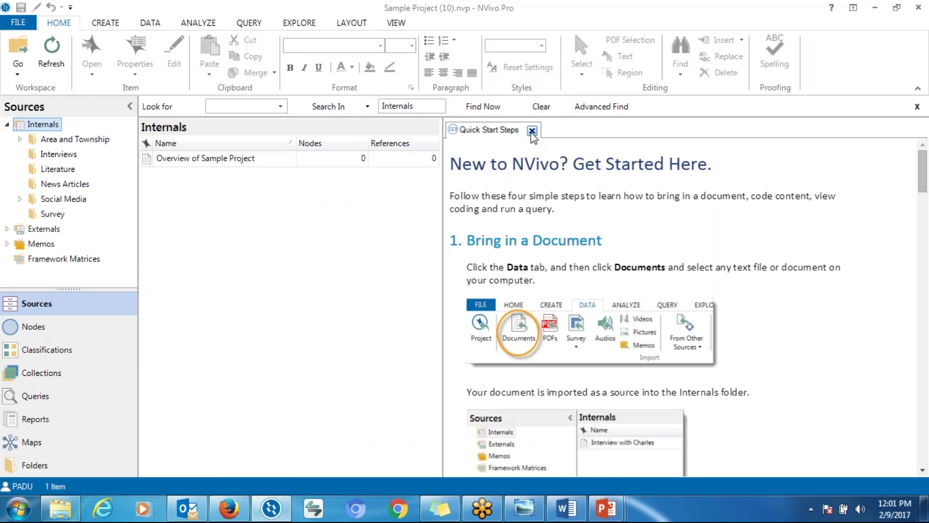
left_click(532, 131)
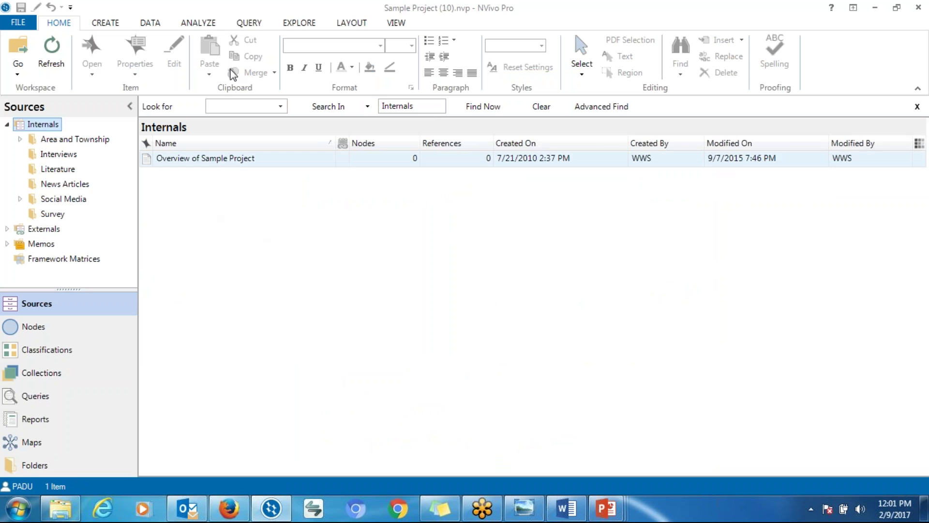
Start a Coding Comparison query and assign the coder with initials HGP to user group A.
left_click(295, 25)
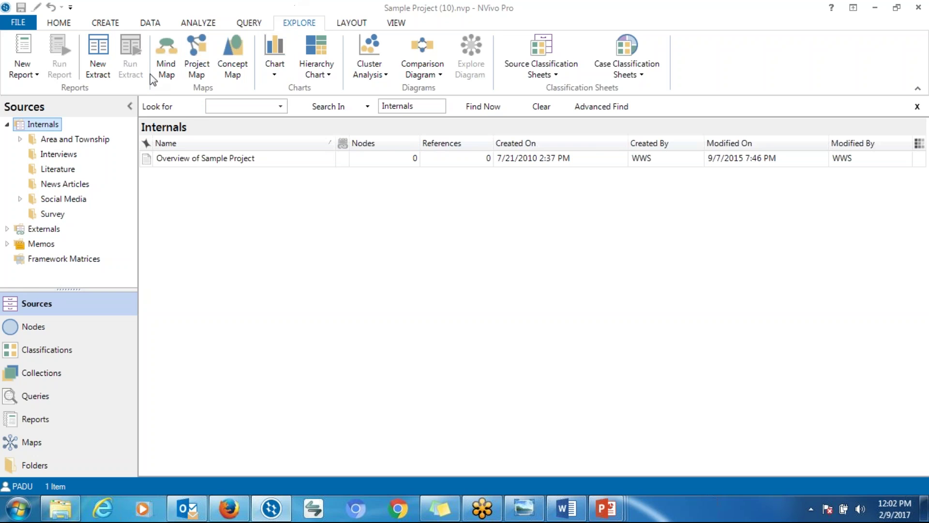
left_click(259, 24)
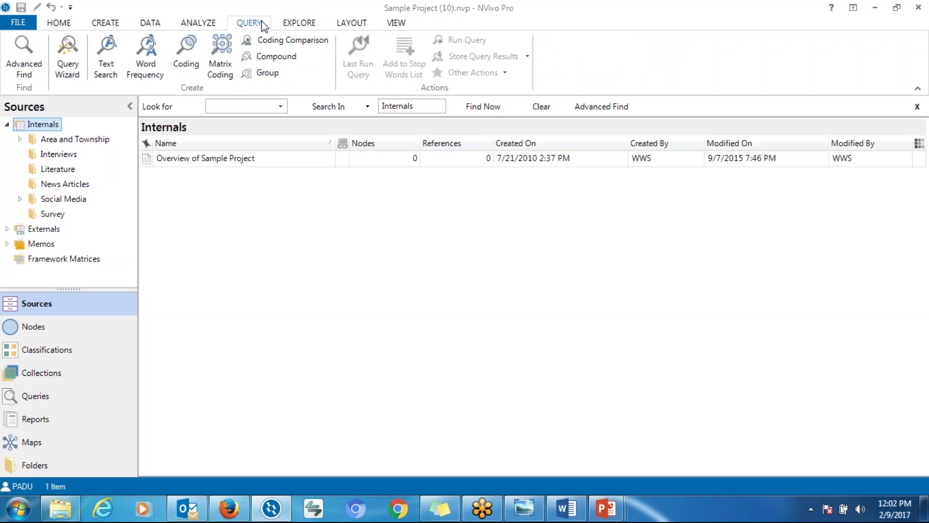
left_click(271, 44)
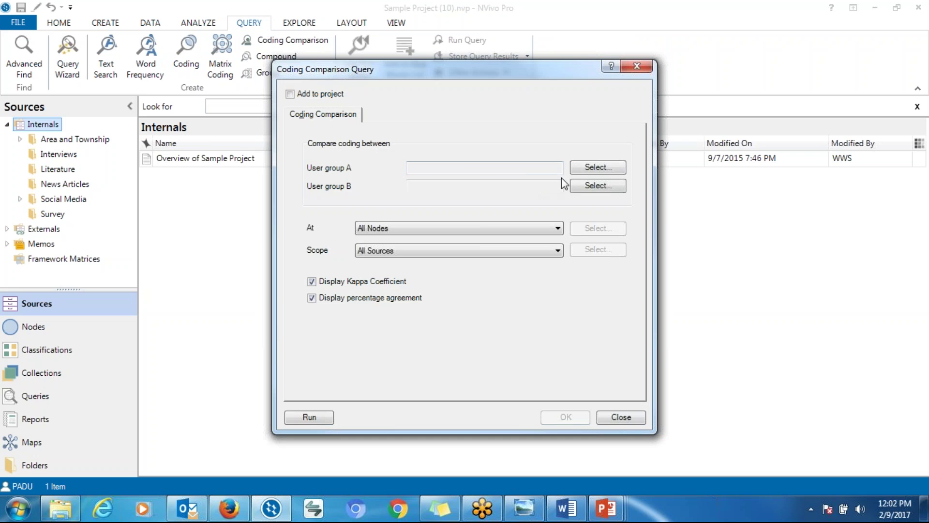
left_click(580, 167)
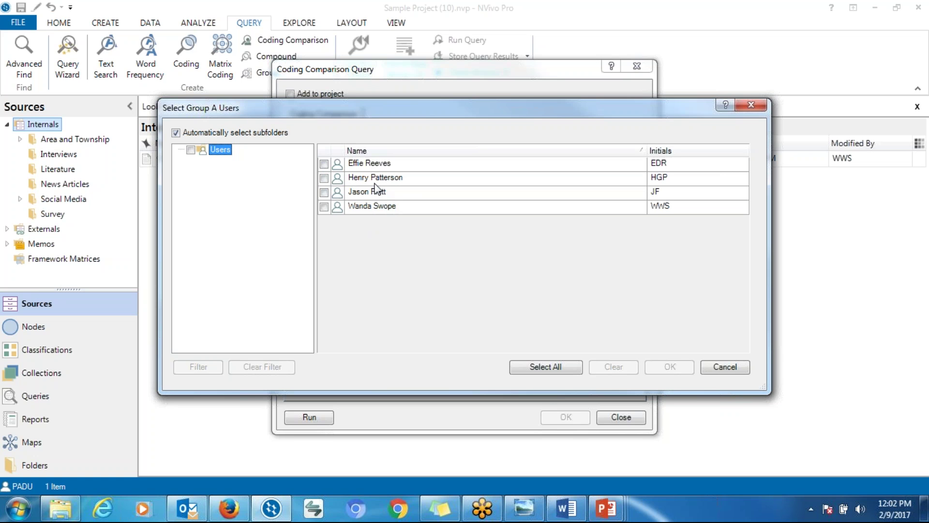
left_click(320, 184)
left_click(323, 178)
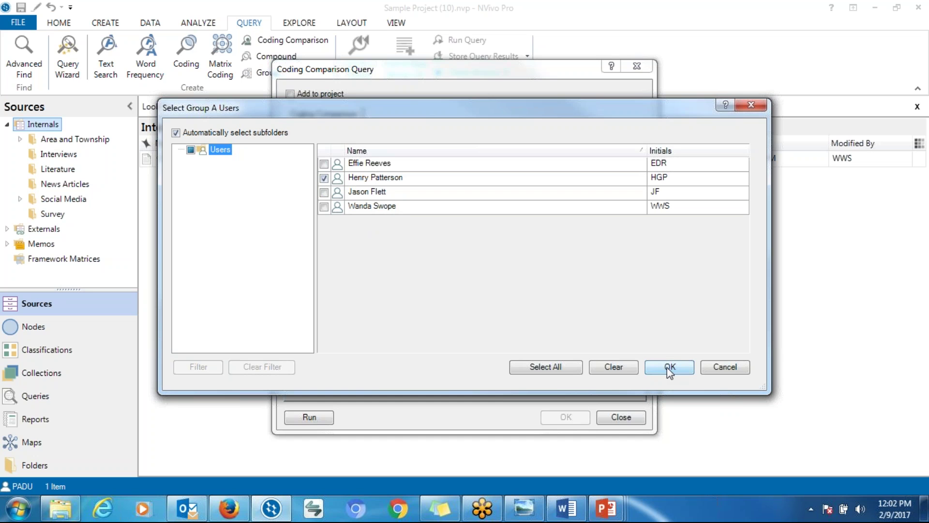
left_click(668, 368)
Assign the coder with initials JF to user group B of the coding comparison.
left_click(596, 185)
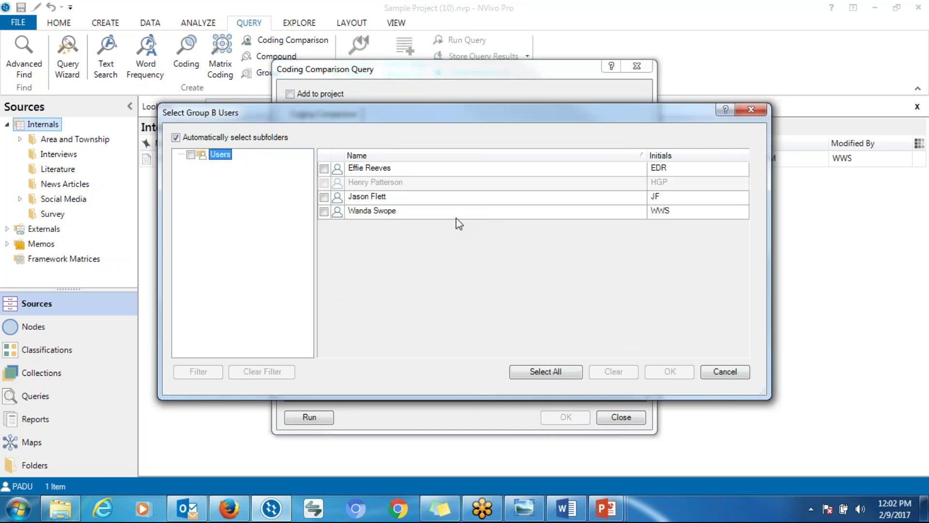
left_click(324, 197)
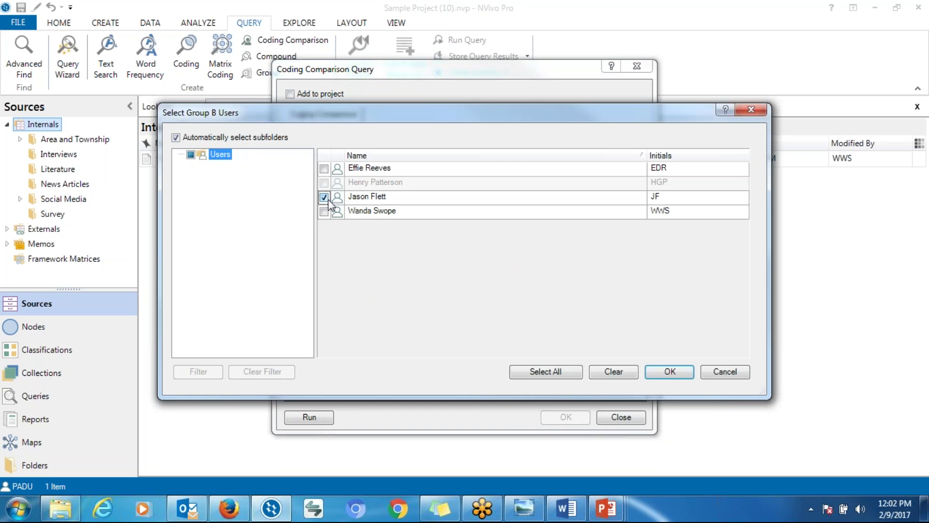
left_click(670, 372)
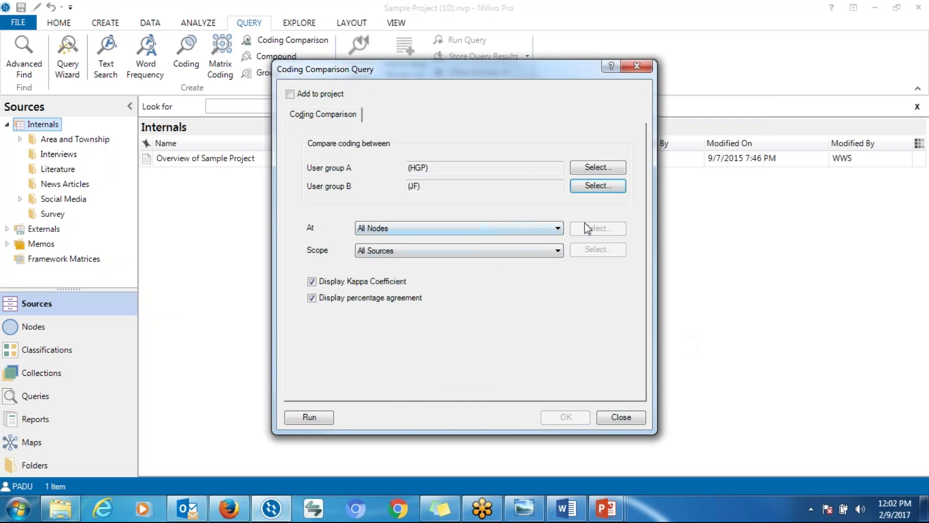
Keep the comparison at All Nodes and set its scope to Selected Sources.
left_click(552, 229)
left_click(537, 241)
left_click(524, 249)
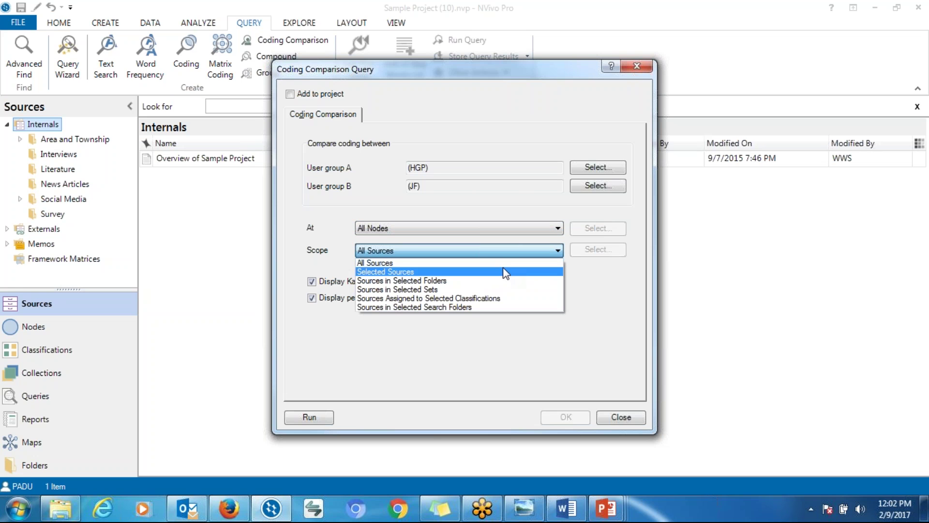
left_click(495, 263)
left_click(508, 250)
left_click(498, 272)
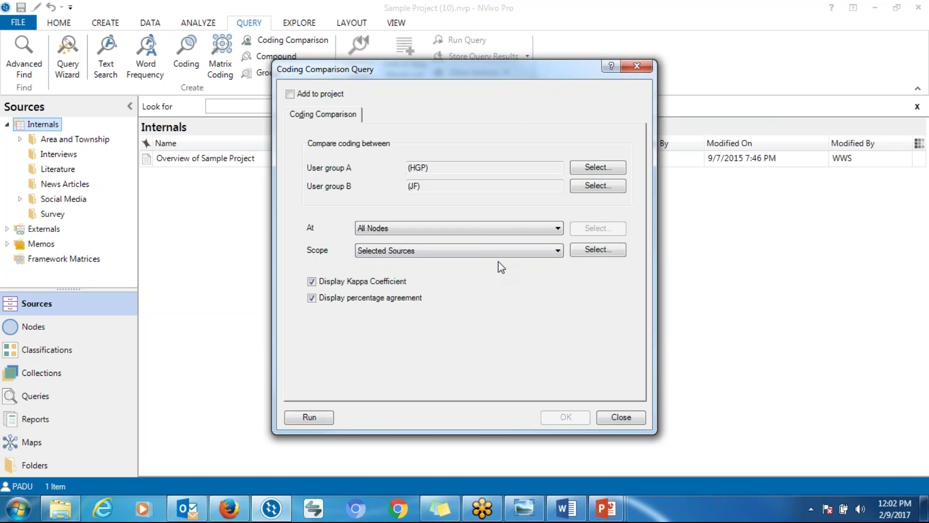
Limit the comparison scope to the eleventh interview in the internal Interviews folder and run the query.
left_click(605, 249)
left_click(178, 165)
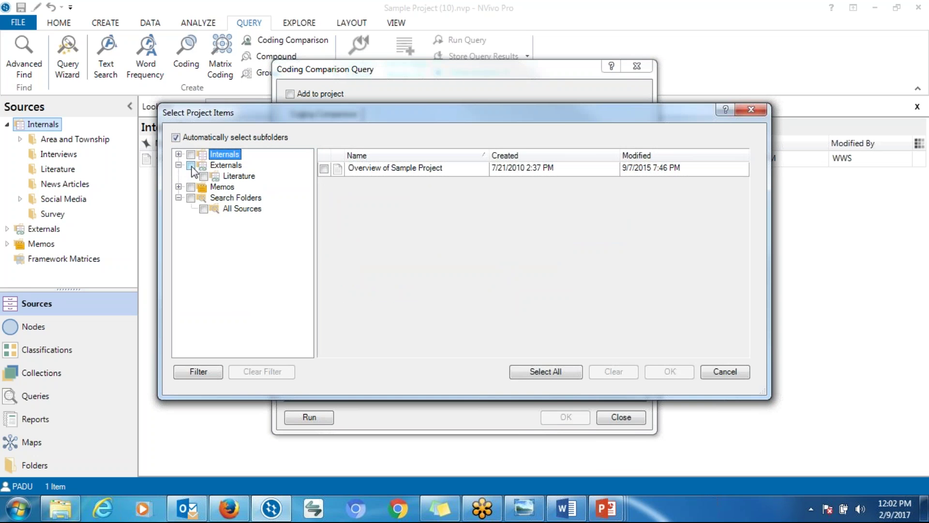
left_click(179, 154)
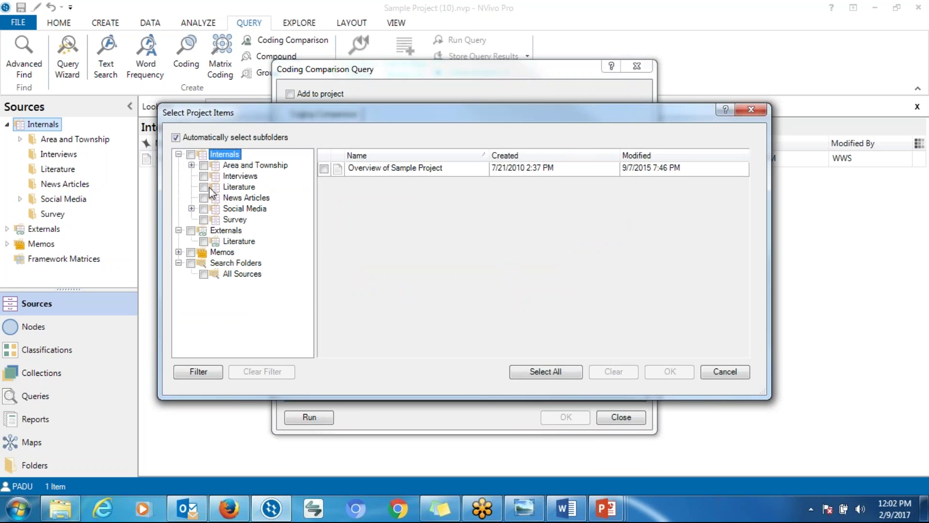
left_click(237, 177)
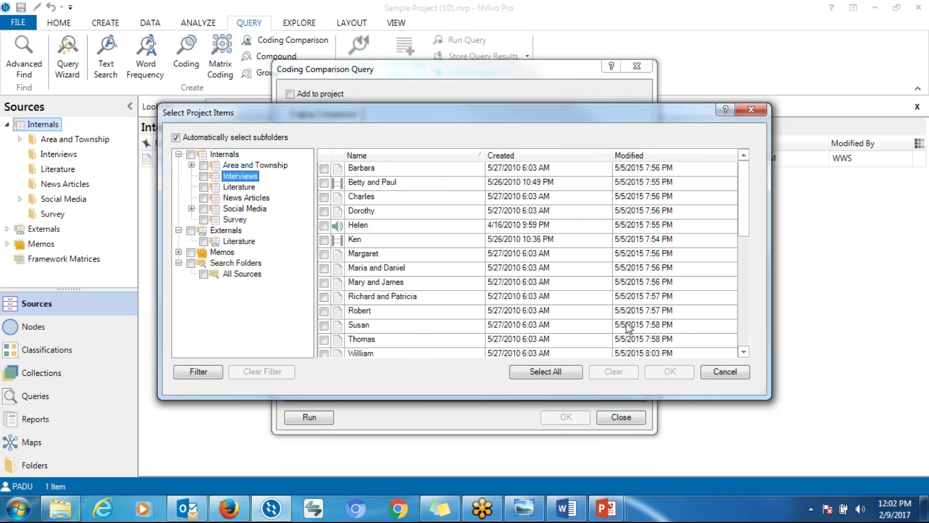
left_click(746, 245)
scroll(744, 244, "down", 1)
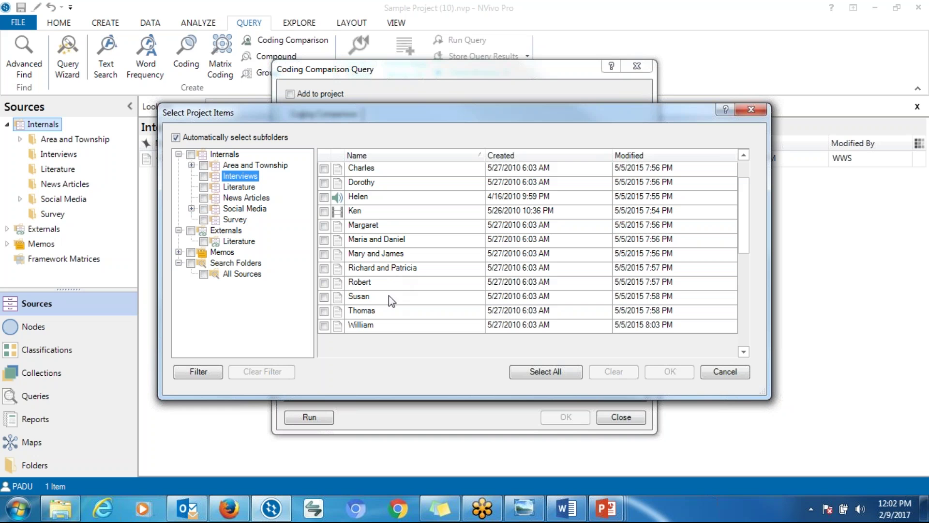
left_click(324, 284)
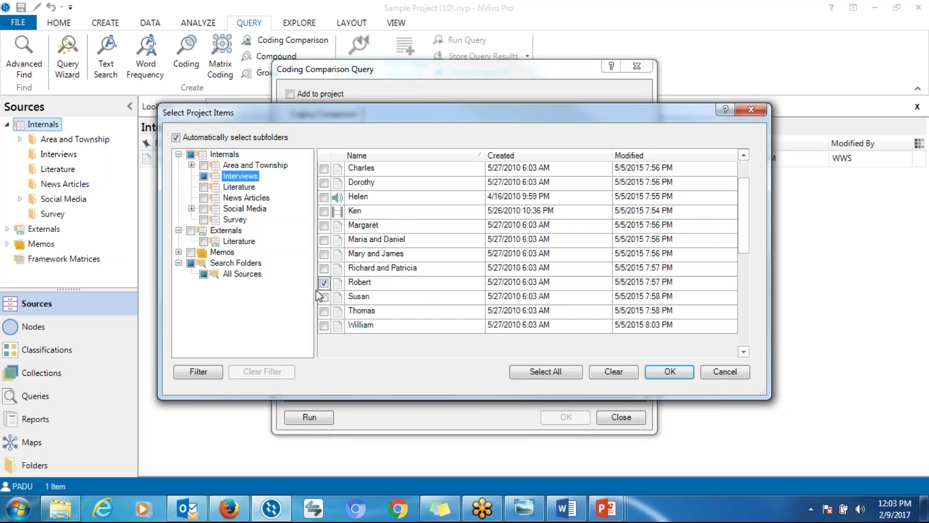
left_click(671, 372)
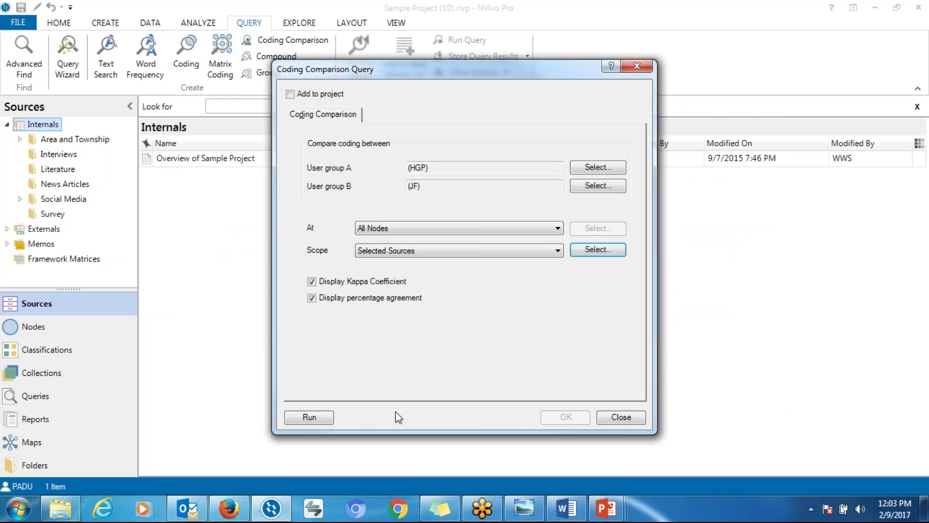
left_click(325, 420)
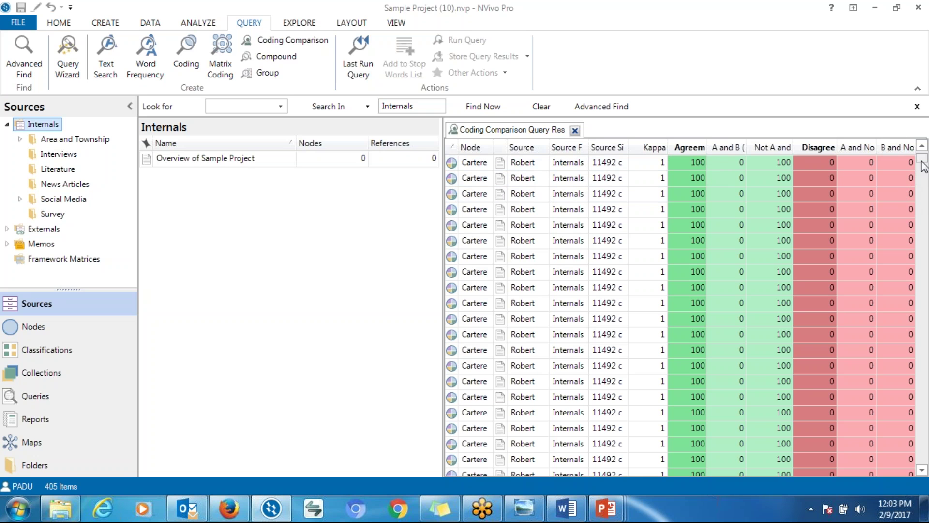
Examine the Kappa coefficient, agreement and disagreement values across all nodes in the comparison results, and close the results.
left_click_drag(923, 162, 925, 461)
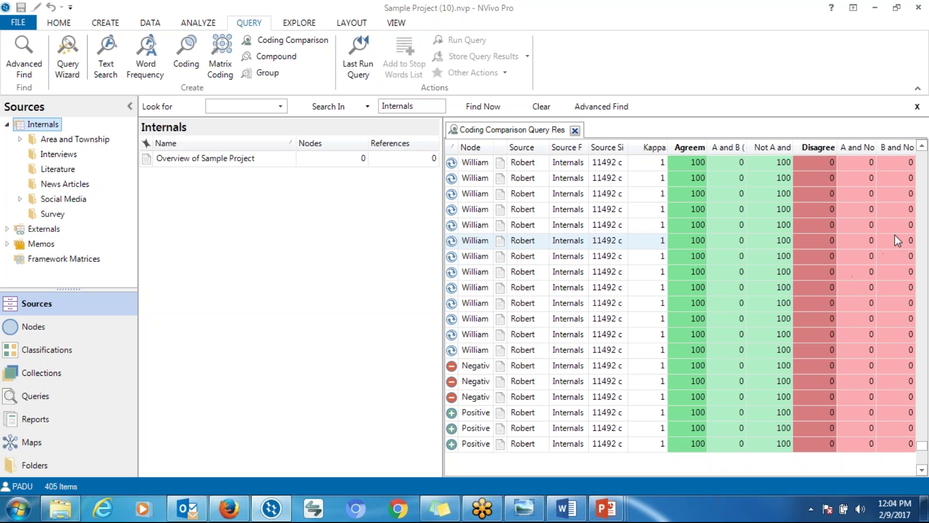
left_click(921, 246)
left_click(921, 246)
left_click(921, 246)
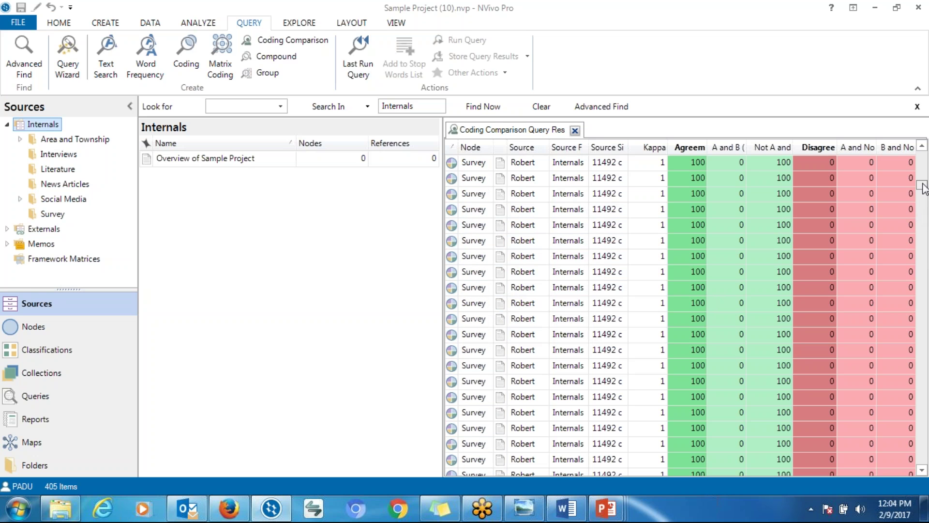
left_click(924, 156)
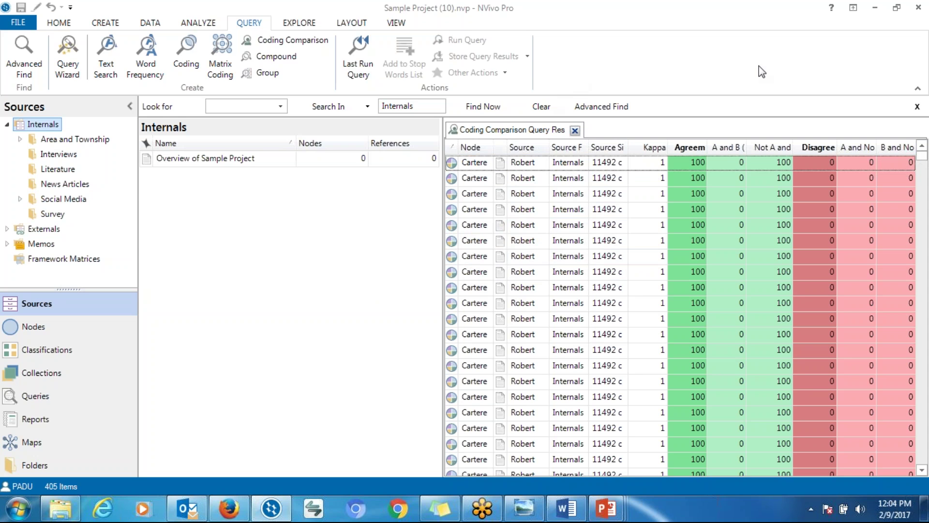
left_click(916, 13)
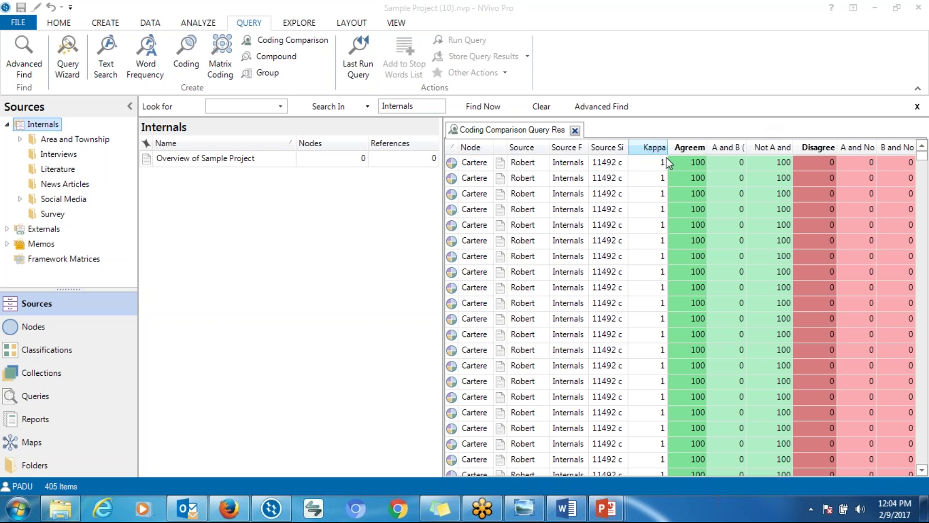
left_click(575, 130)
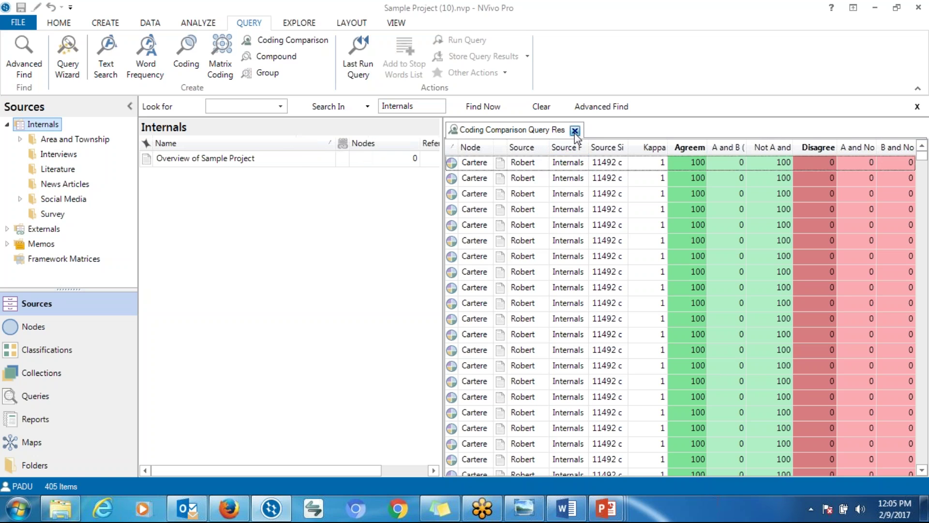
left_click(231, 510)
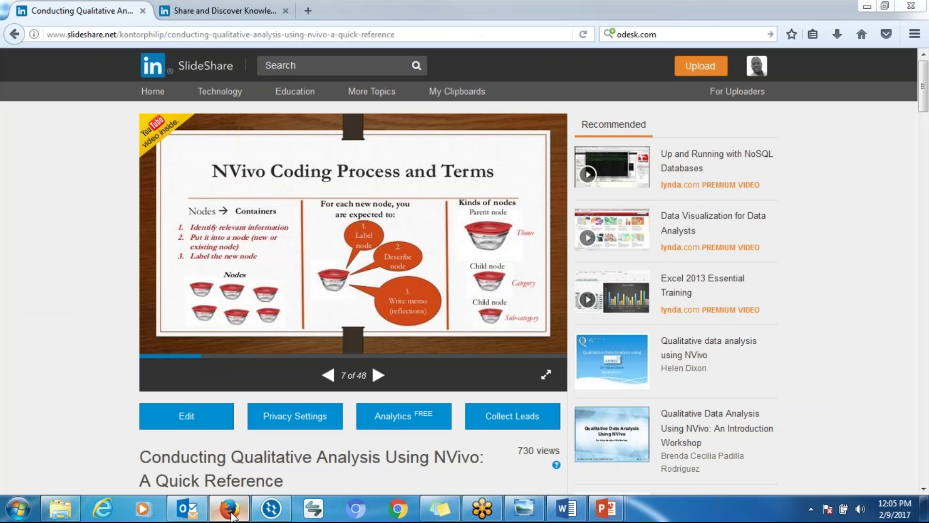
left_click(231, 514)
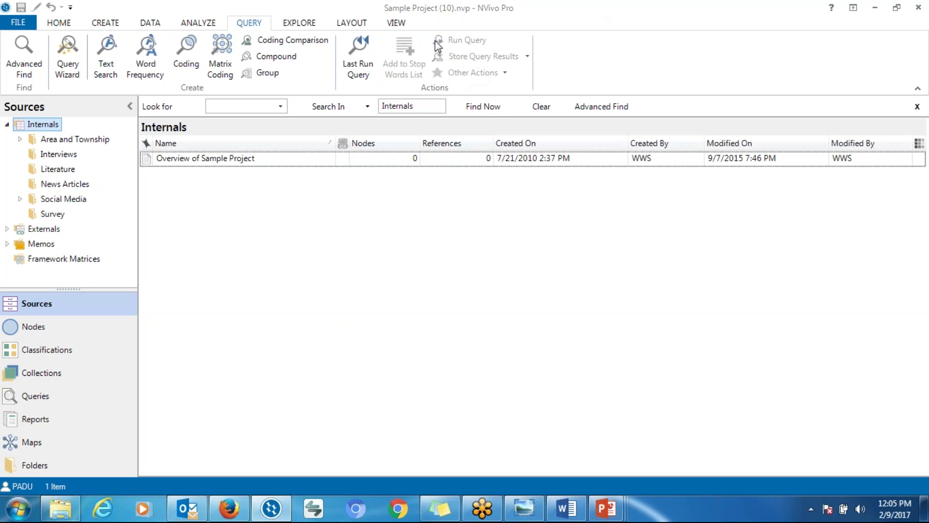
Start importing a picture into Internals and browse to the Illustrations for Inspirational folder in the Pictures library.
left_click(144, 28)
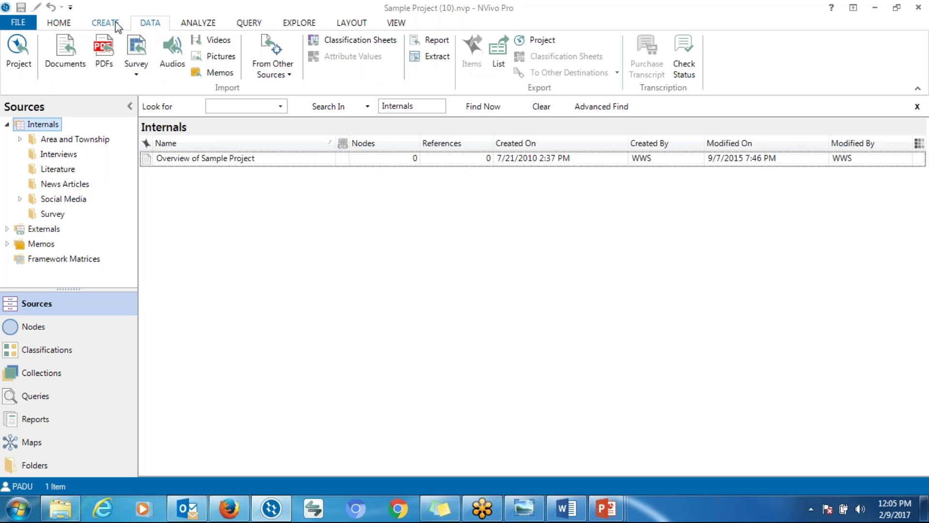
left_click(121, 27)
left_click(221, 58)
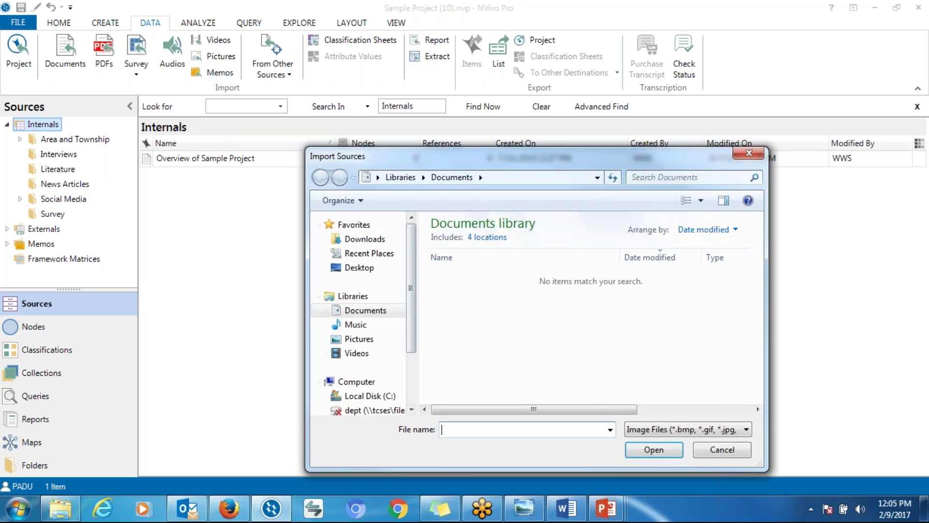
left_click(351, 338)
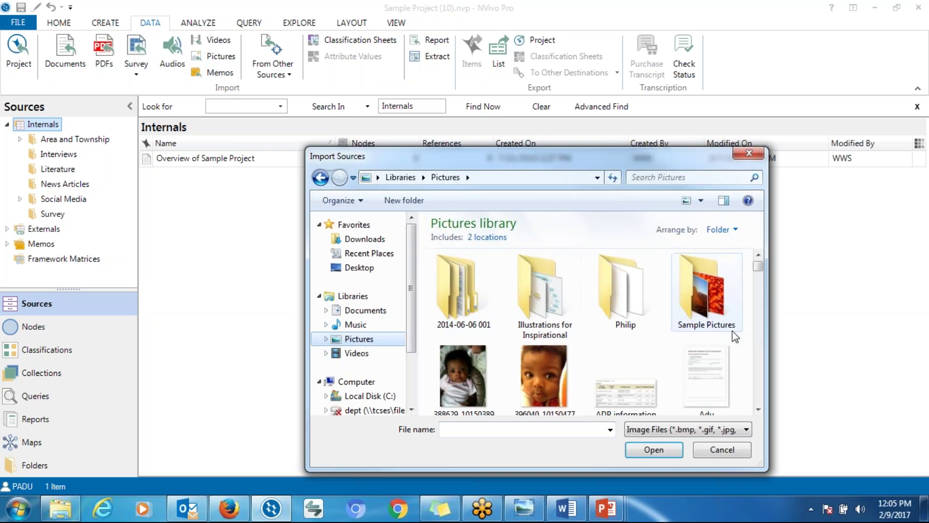
left_click(757, 409)
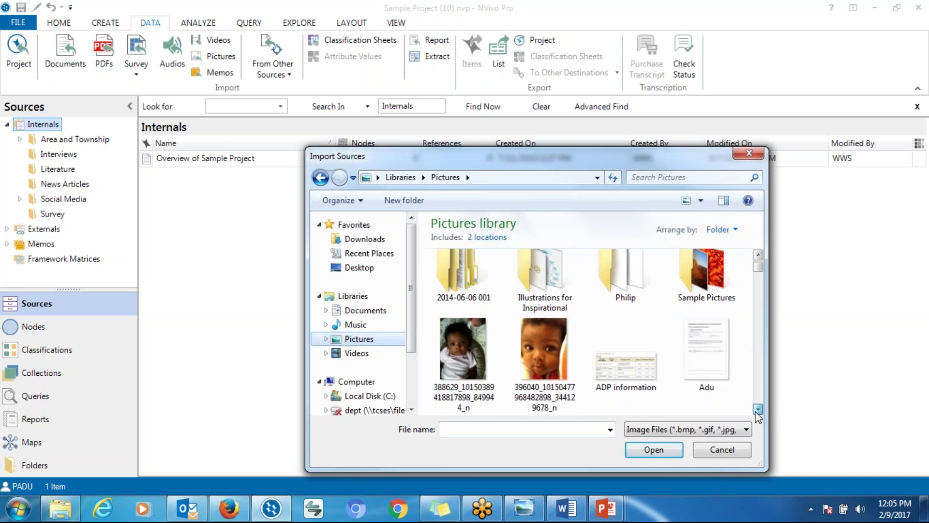
left_click(758, 409)
left_click(758, 409)
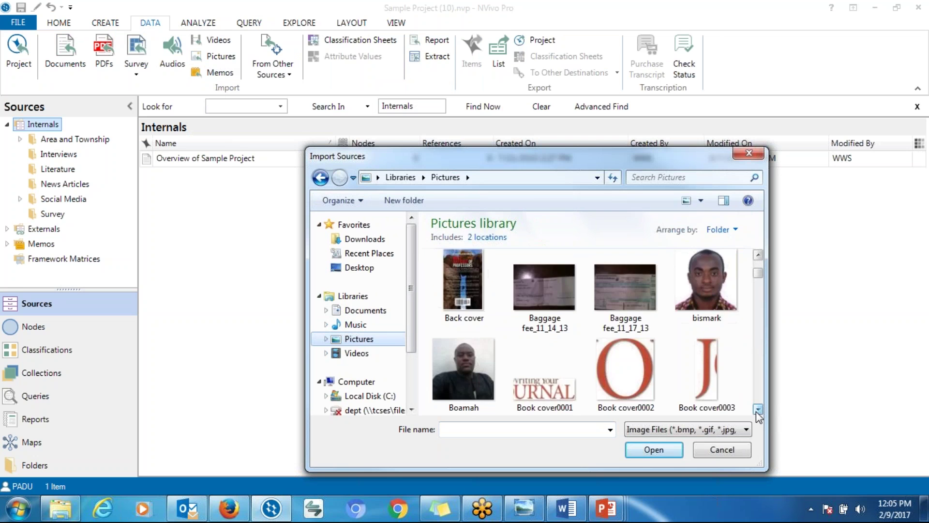
left_click(758, 255)
left_click(758, 255)
left_click(758, 255)
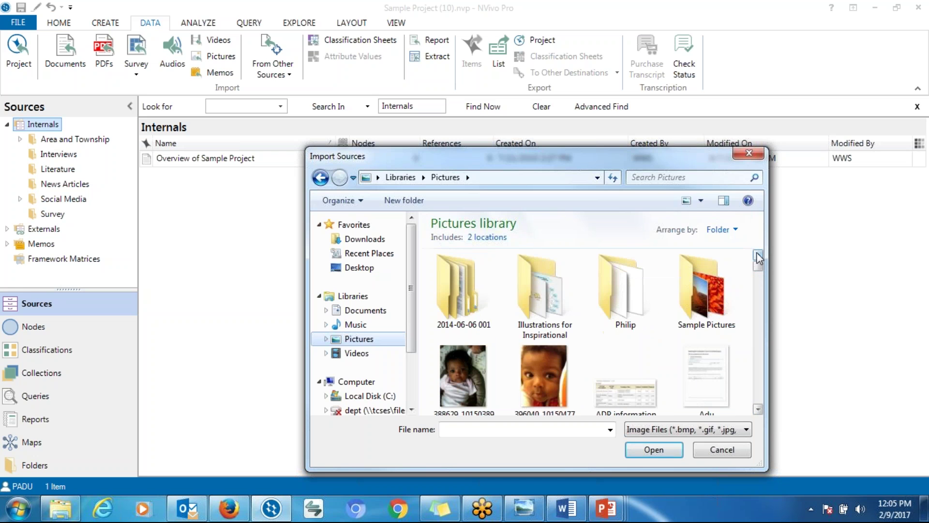
double_click(562, 315)
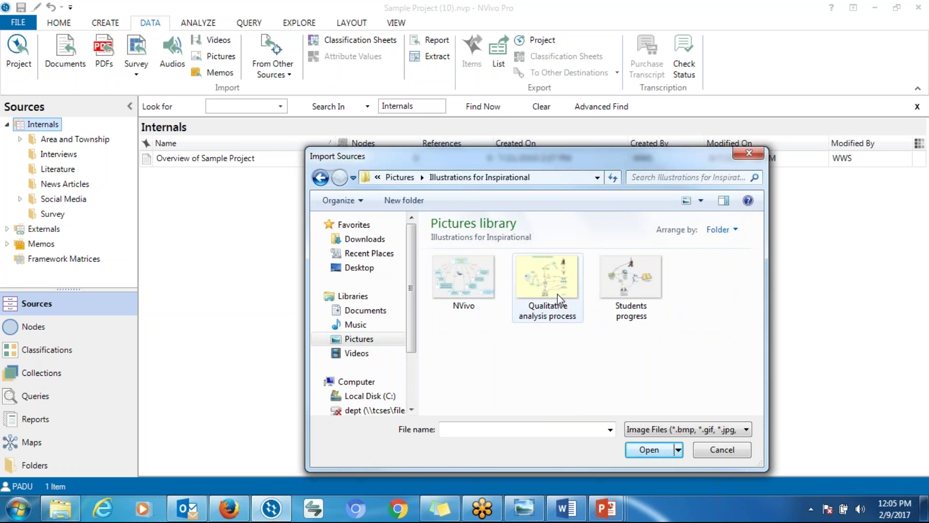
Import the Qualitative analysis process picture under its existing name and open it from the Internals list.
double_click(560, 299)
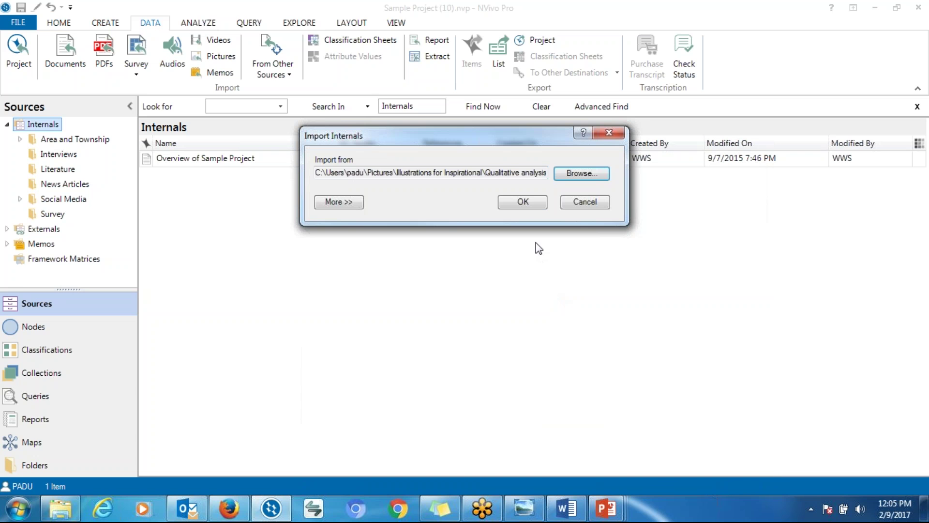
left_click(525, 201)
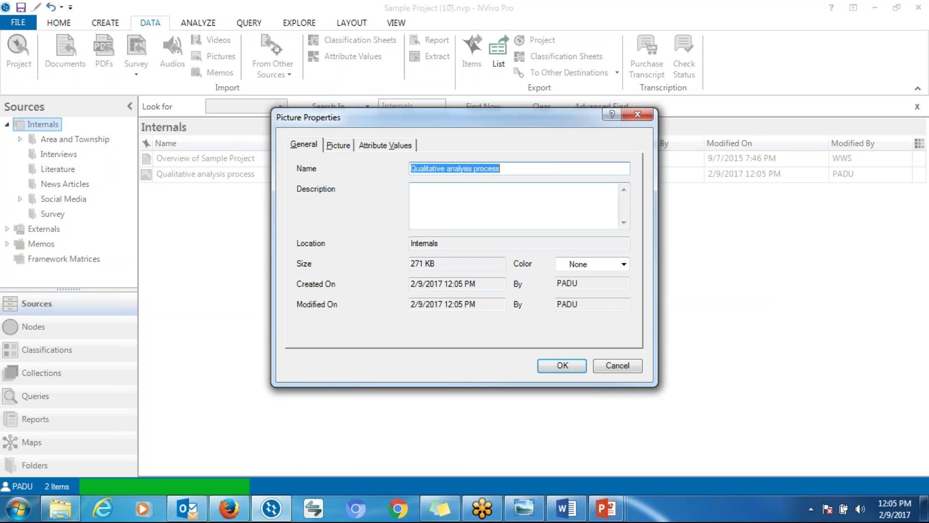
left_click(562, 366)
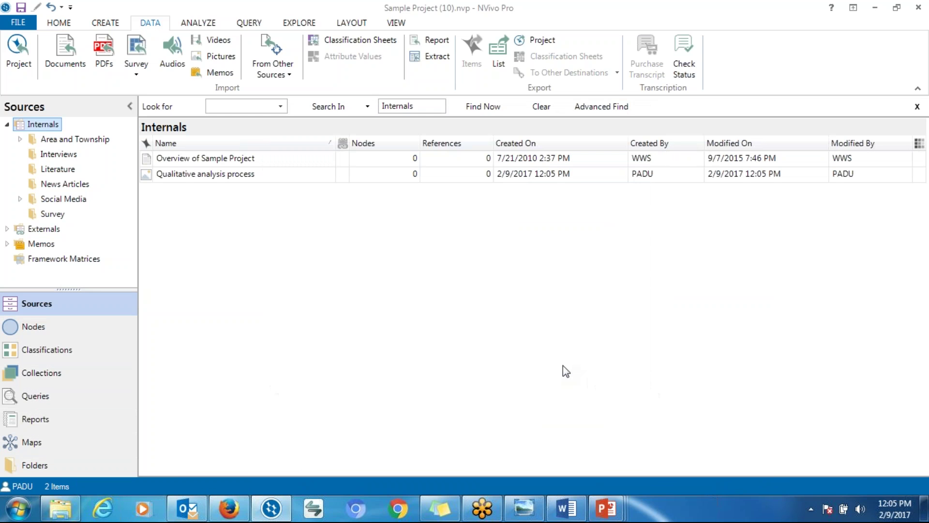
double_click(240, 175)
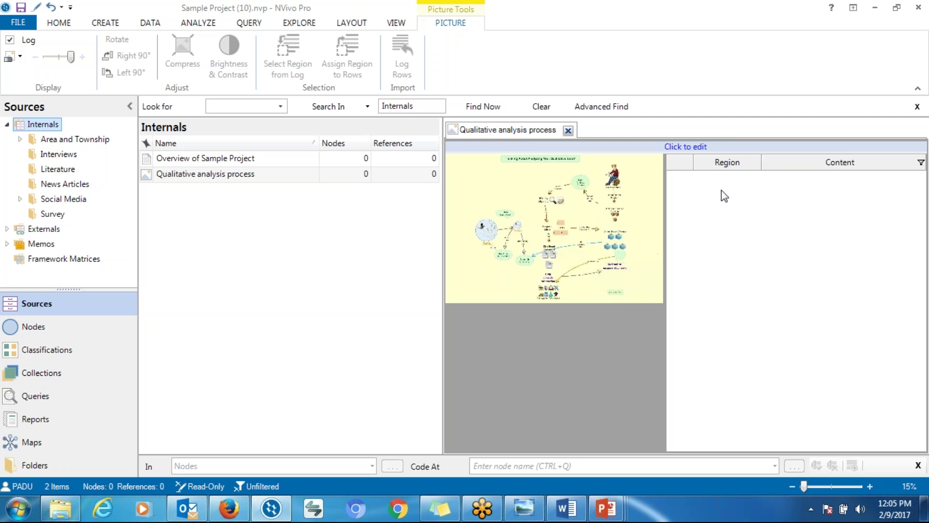
Enable editing of the Qualitative analysis process picture, select a region about 390 x 510 pixels, and try to code it at a node.
left_click(686, 146)
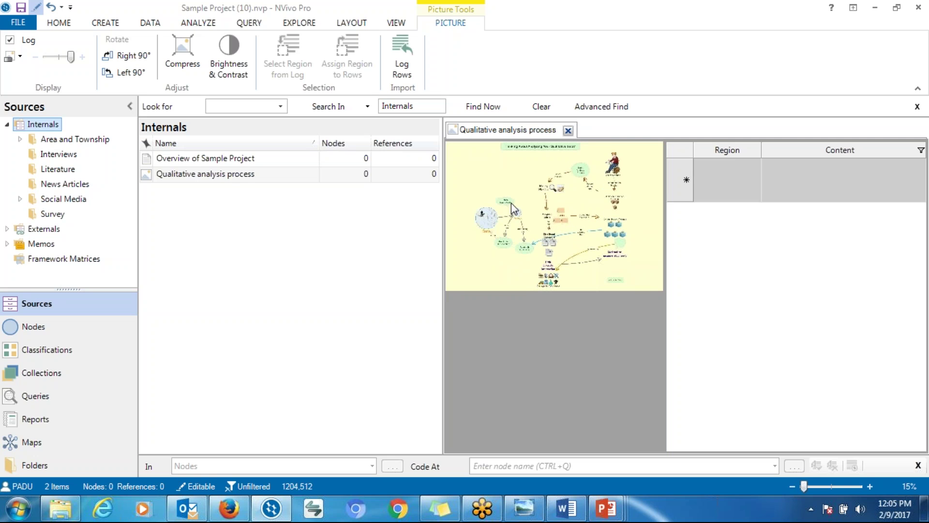
left_click_drag(489, 171, 530, 226)
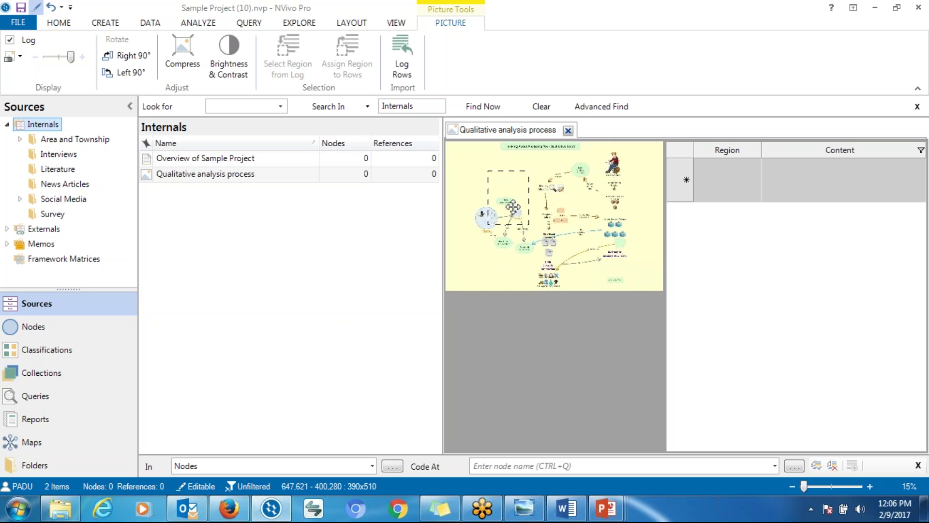
right_click(514, 208)
left_click(525, 218)
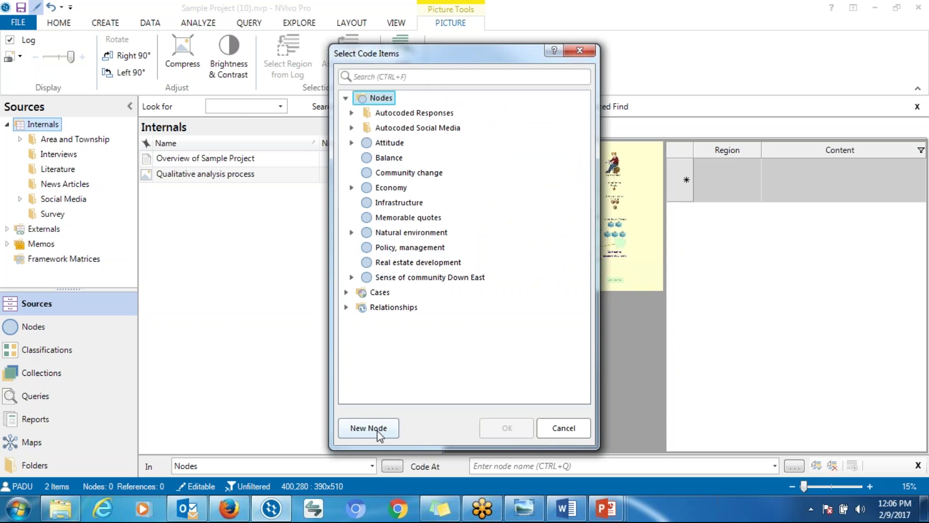
left_click(577, 51)
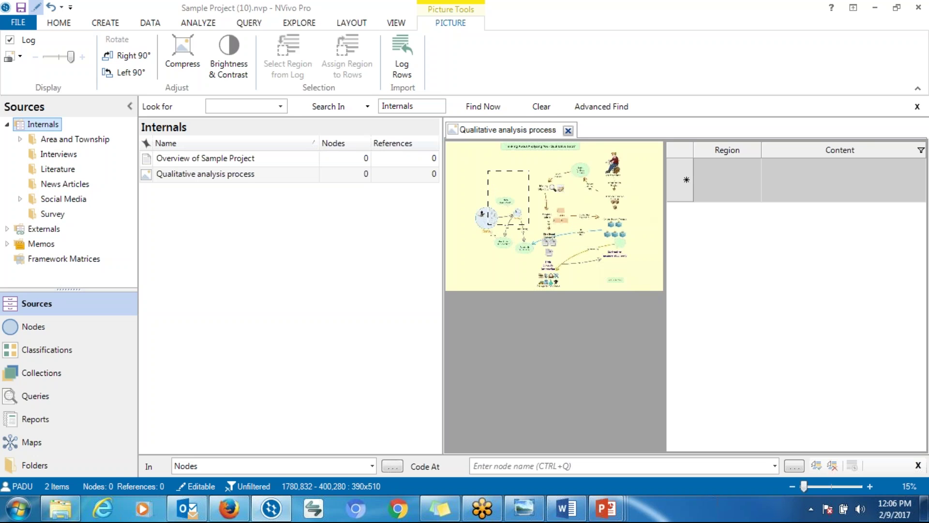
Close the Sample Project (10) project to get back to the Webinar on Thursday folder.
left_click(148, 25)
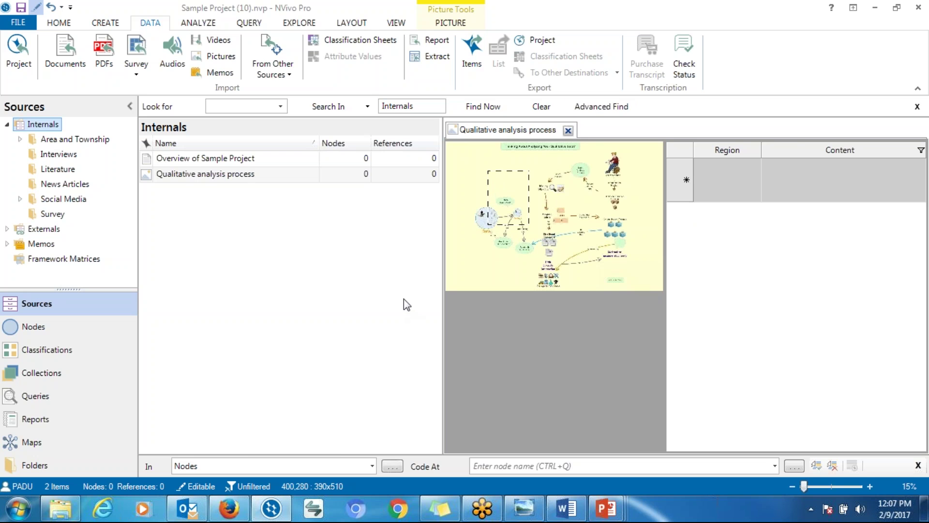
left_click_drag(601, 14, 401, 113)
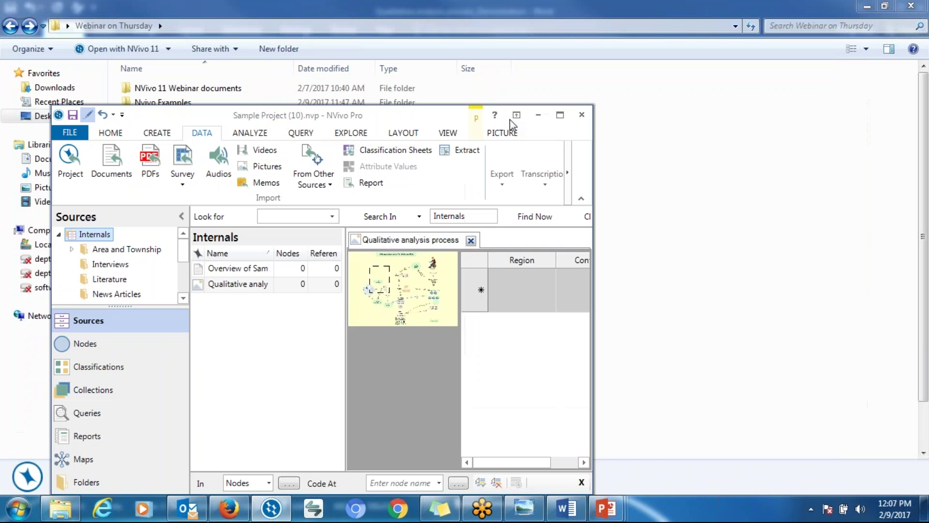
left_click(580, 116)
left_click(515, 302)
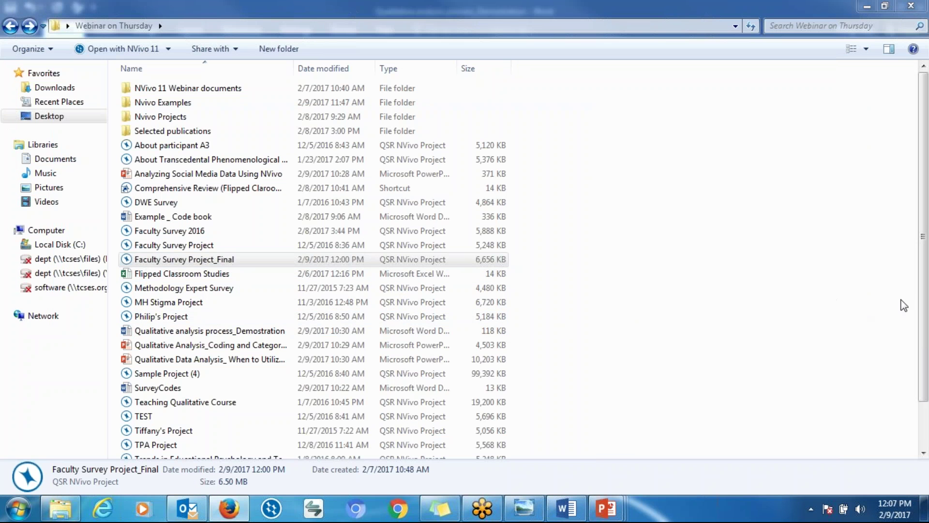
Find TPA Project in the Webinar on Thursday folder, open it in NVivo and maximize its window.
left_click_drag(925, 331, 925, 371)
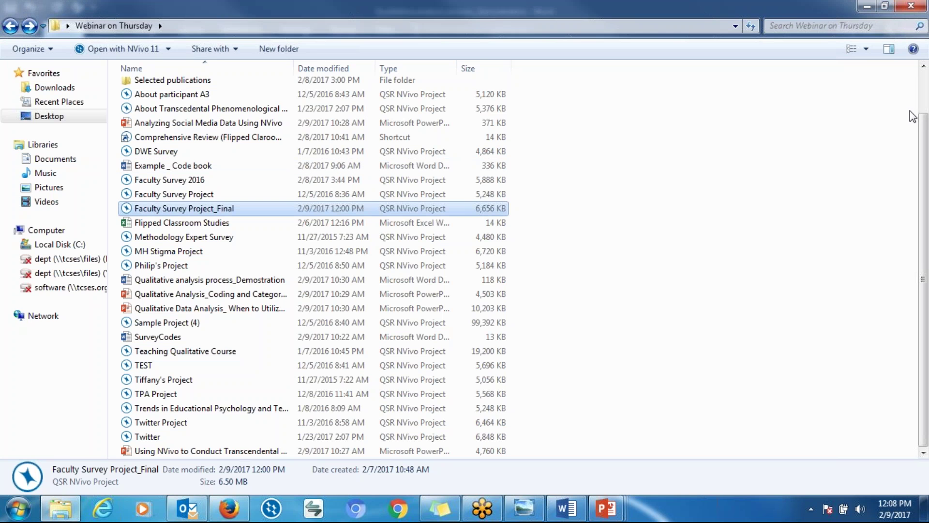
left_click_drag(915, 116, 921, 86)
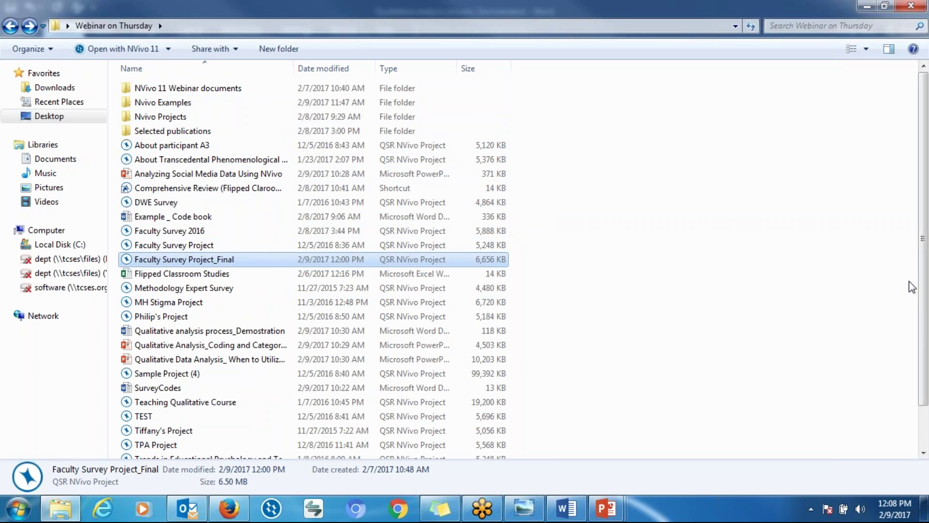
left_click_drag(922, 286, 924, 352)
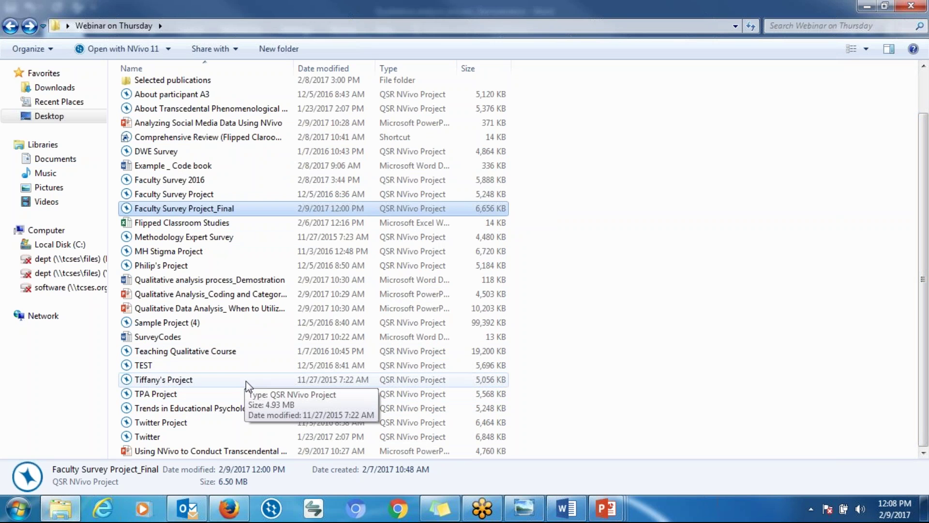
left_click(225, 396)
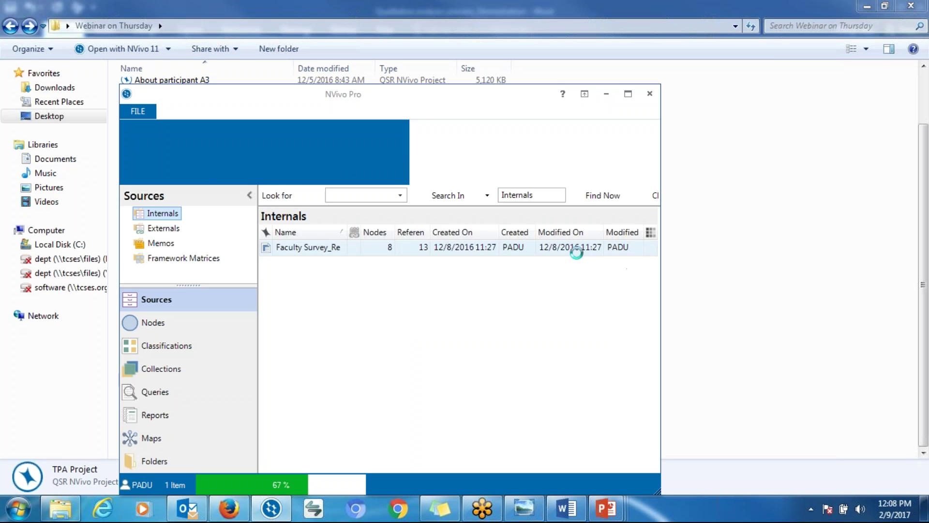
left_click(626, 93)
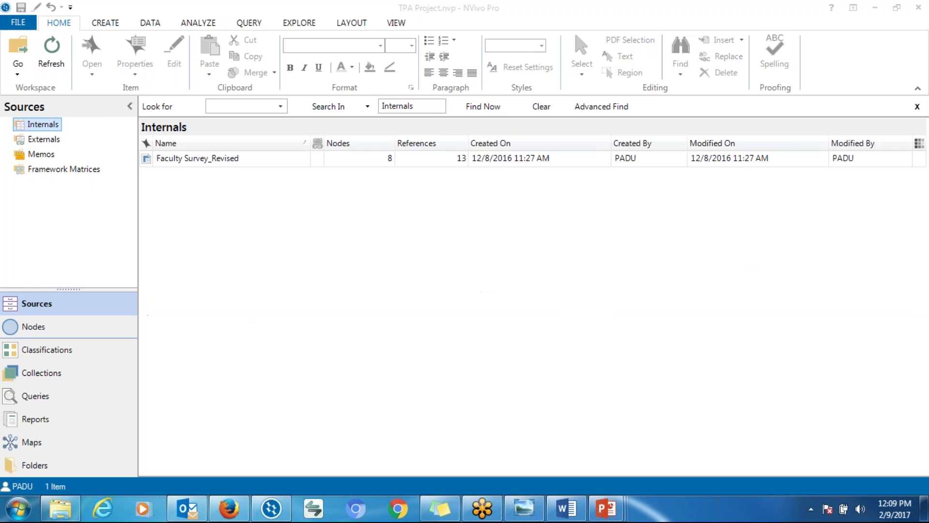
Examine the project's Classifications, Collections, Queries and Sources areas and the available Explore, Layout, Query and Analyze commands.
left_click(77, 349)
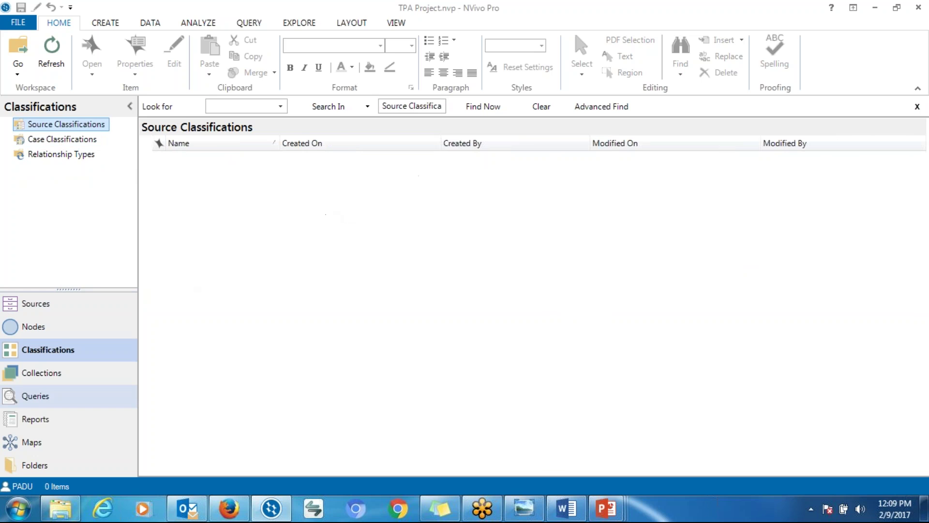
left_click(56, 379)
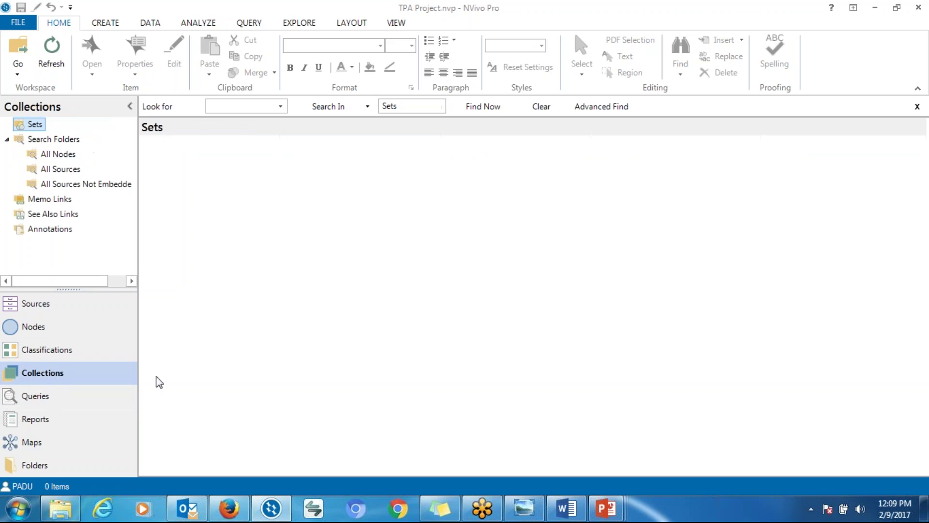
left_click(85, 396)
left_click(97, 304)
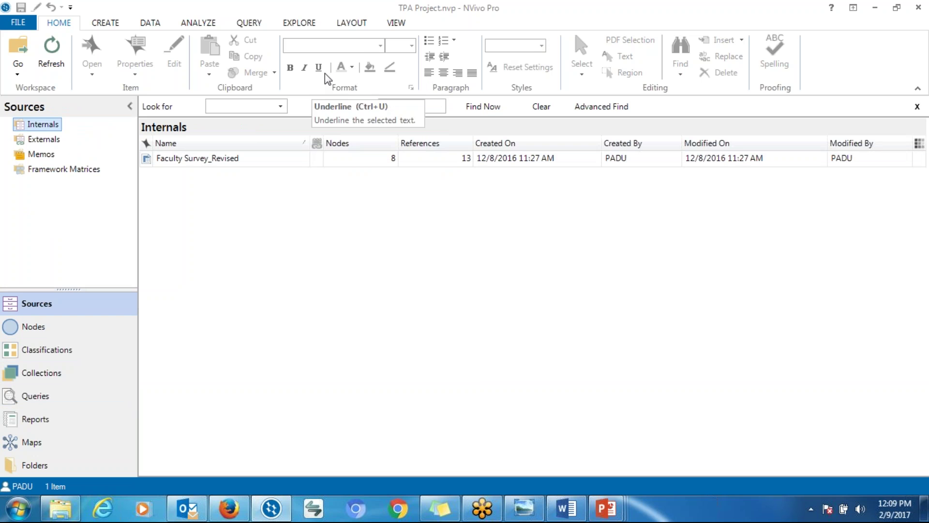
left_click(307, 24)
left_click(361, 23)
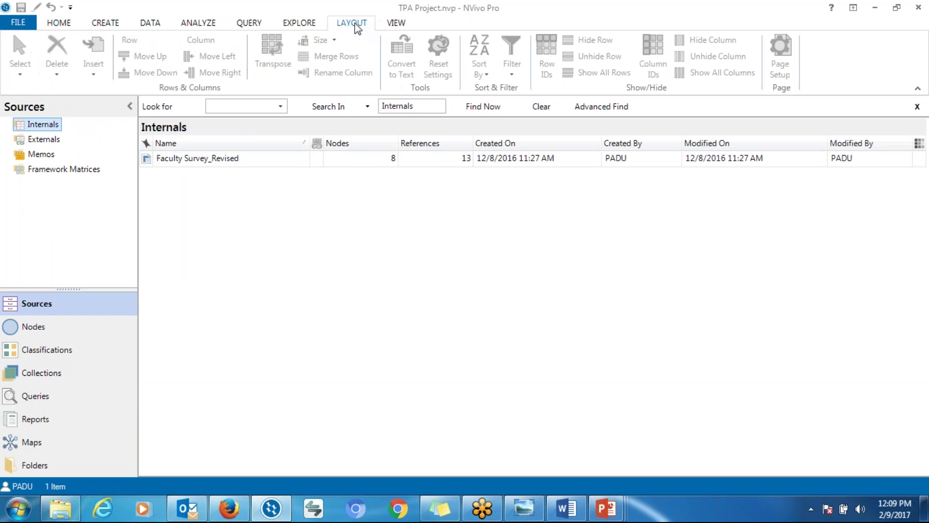
left_click(299, 24)
left_click(252, 27)
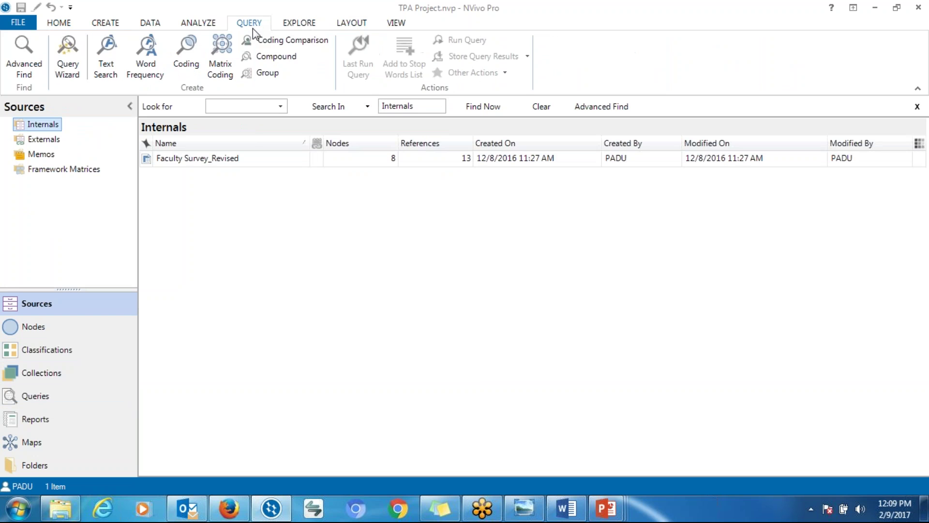
left_click(205, 24)
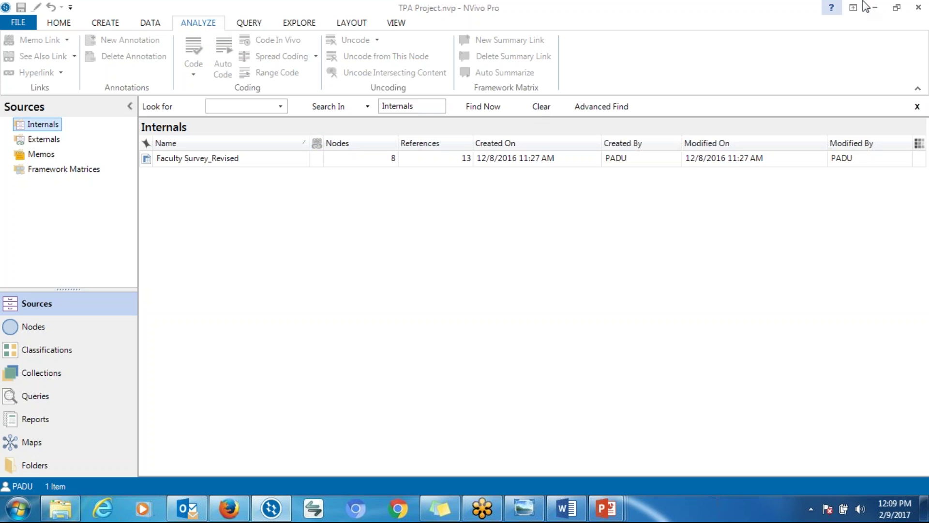